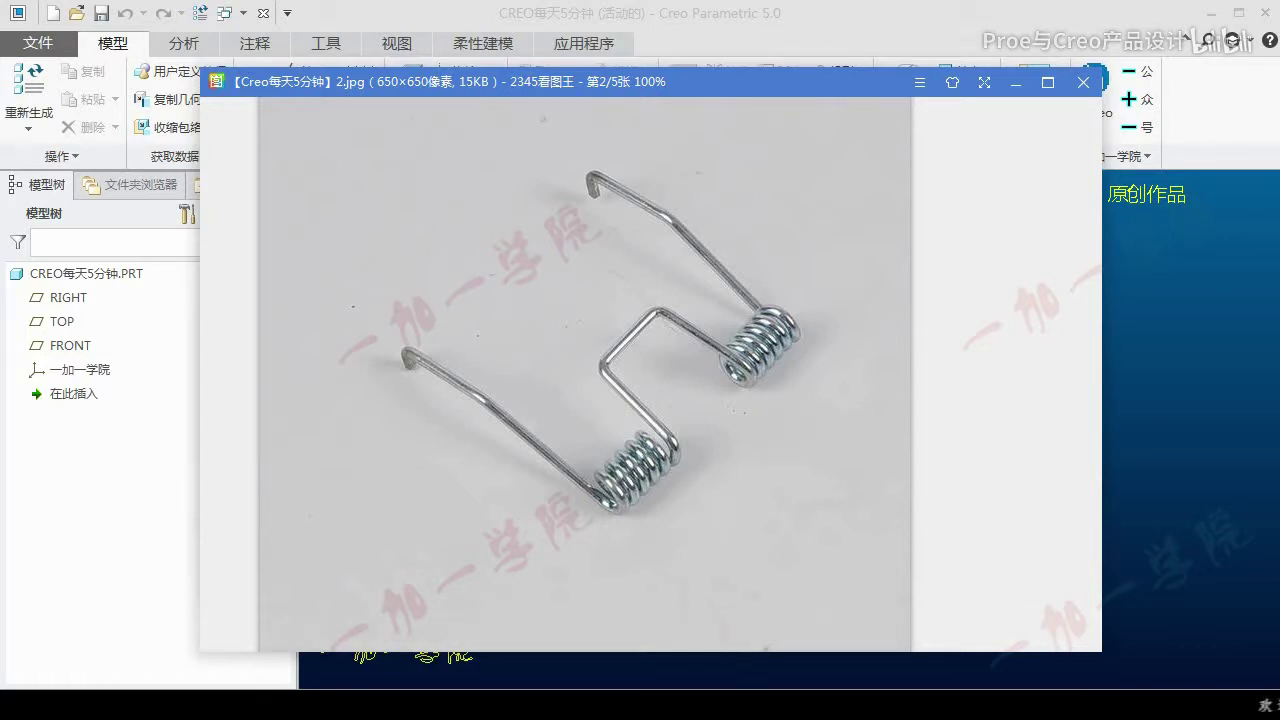
Mark the left arm and both coils on the spring photo, then clear the marks
mouse_move(700, 480)
mouse_down()
mouse_move(686, 466)
mouse_move(645, 468)
mouse_up()
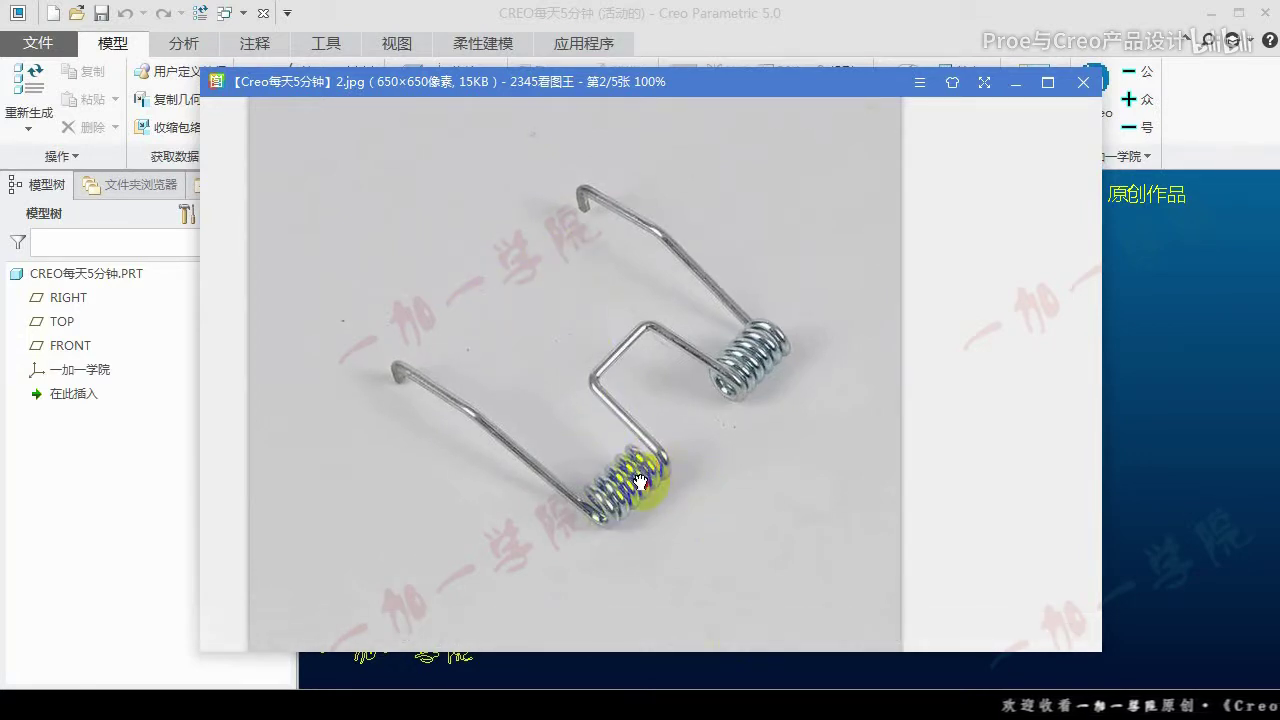
mouse_move(420, 380)
mouse_down()
mouse_move(634, 482)
mouse_move(632, 464)
mouse_up()
drag(762, 330, 760, 340)
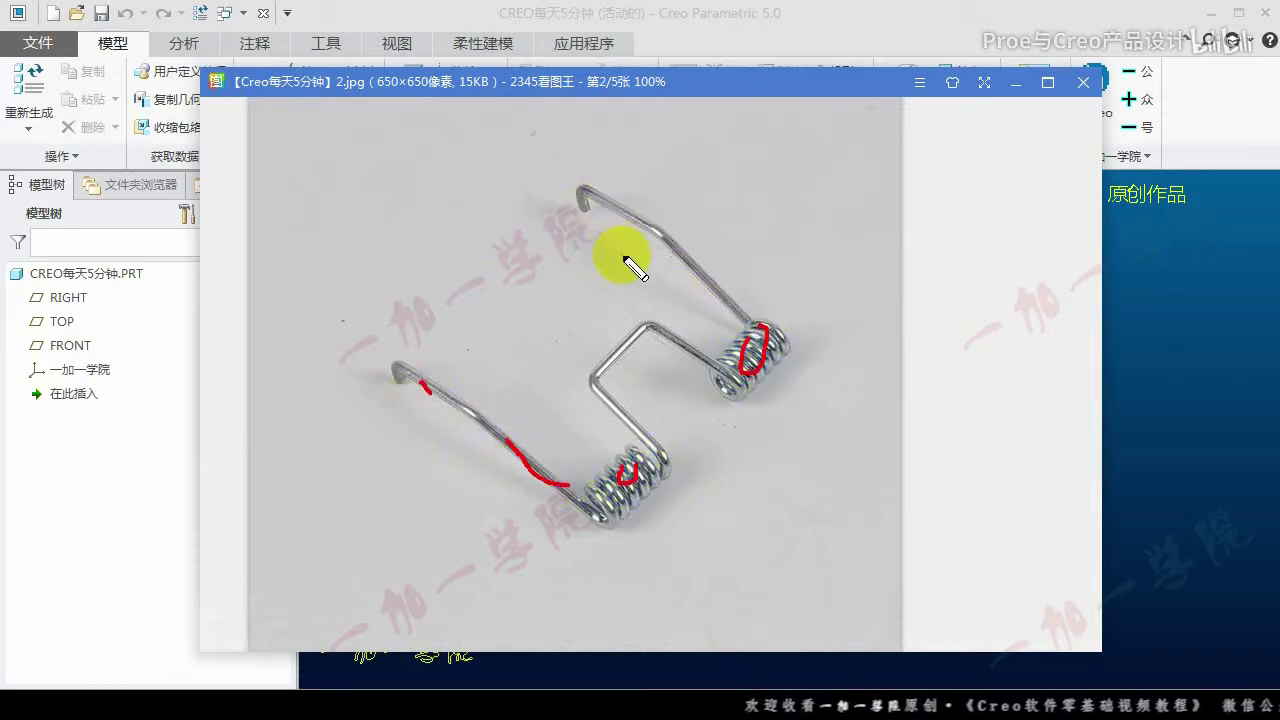
key(Escape)
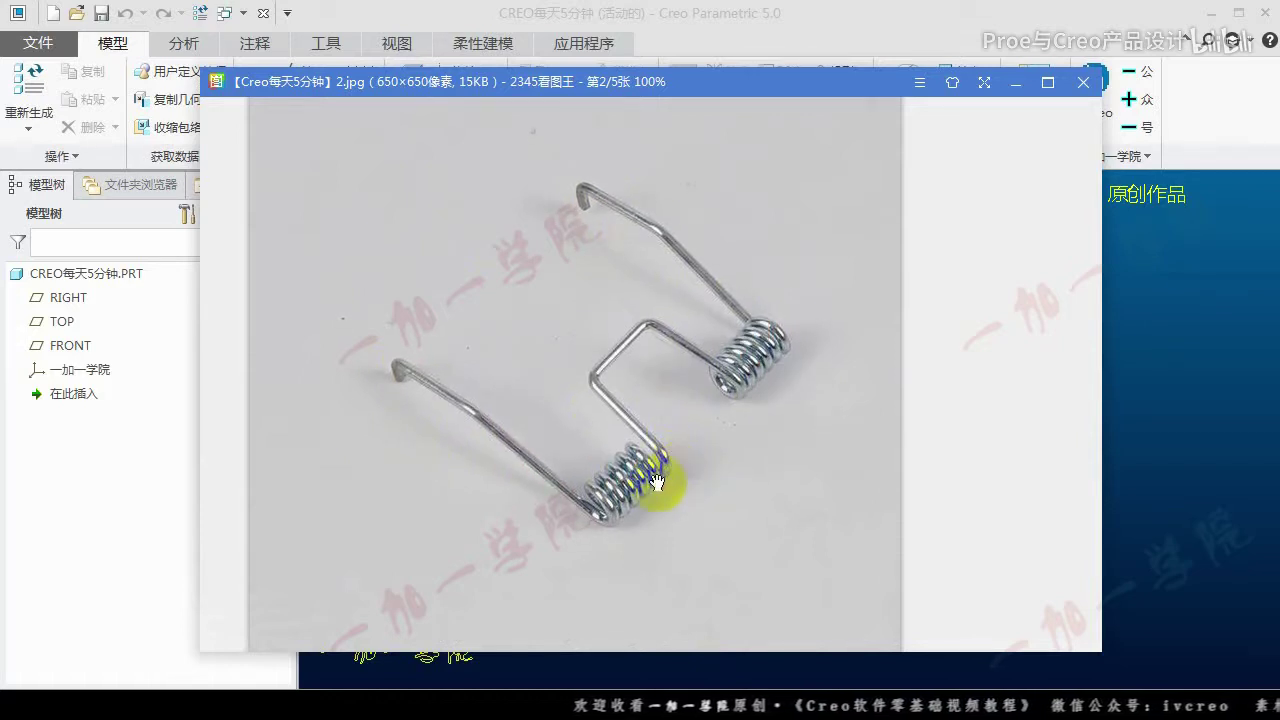
Circle both coils and mark the arm and middle connecting wires, then clear and return to Creo
drag(628, 458, 640, 477)
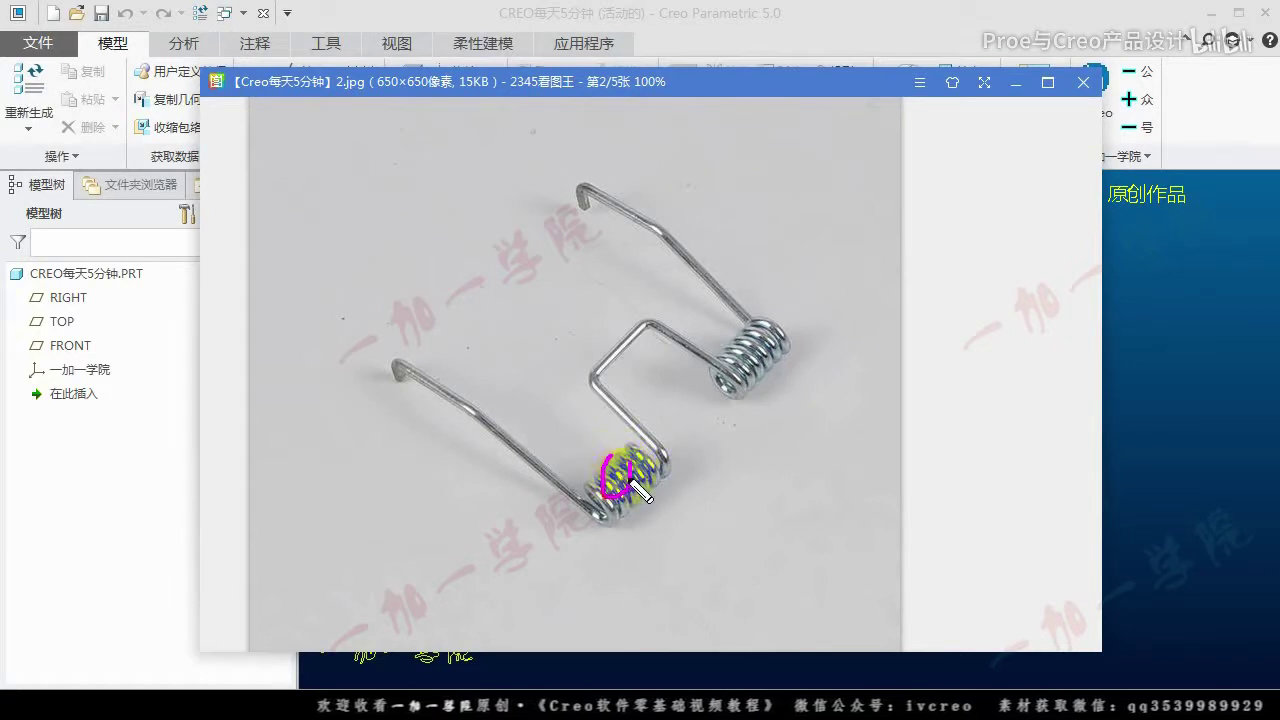
drag(645, 488, 632, 478)
mouse_move(736, 348)
mouse_down()
mouse_move(742, 378)
mouse_move(738, 360)
mouse_up()
mouse_move(606, 466)
mouse_down()
mouse_move(620, 483)
mouse_move(628, 470)
mouse_up()
drag(431, 390, 438, 401)
drag(496, 437, 517, 459)
drag(622, 424, 631, 434)
drag(603, 362, 611, 355)
key(Escape)
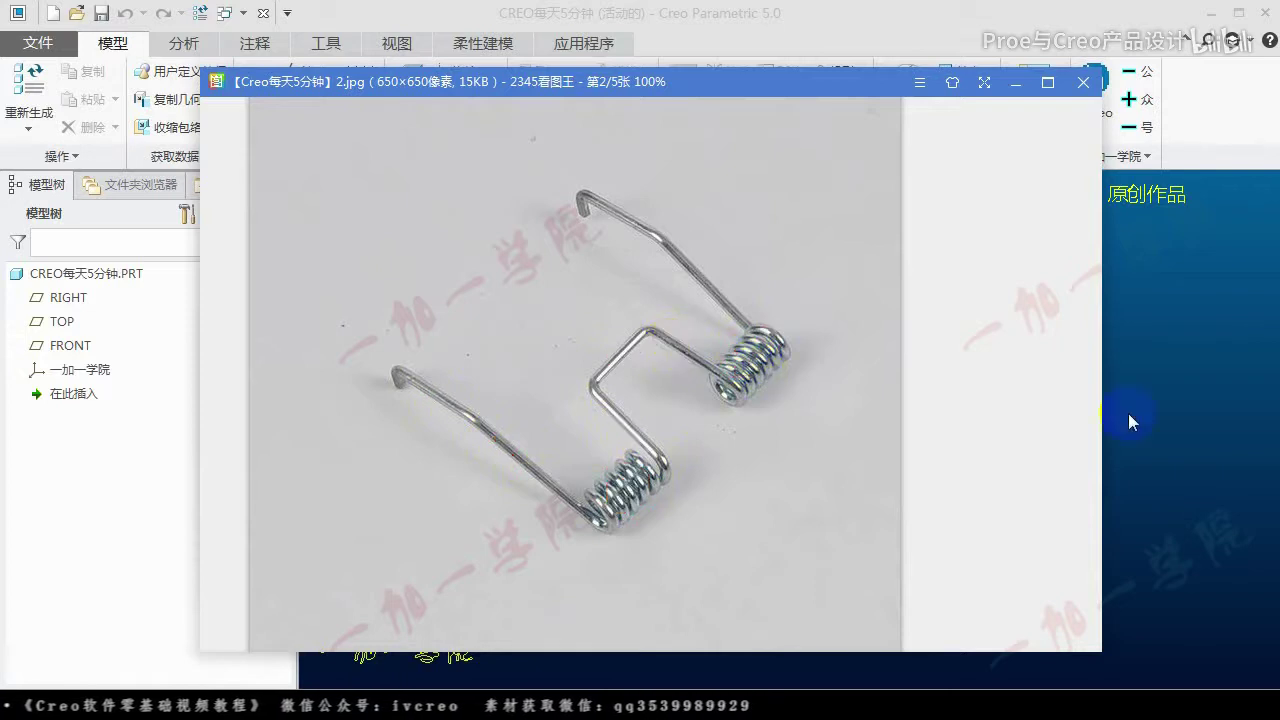
click(1204, 373)
Start a Cartesian curve from equation and open its equation editor
click(305, 156)
mouse_move(285, 184)
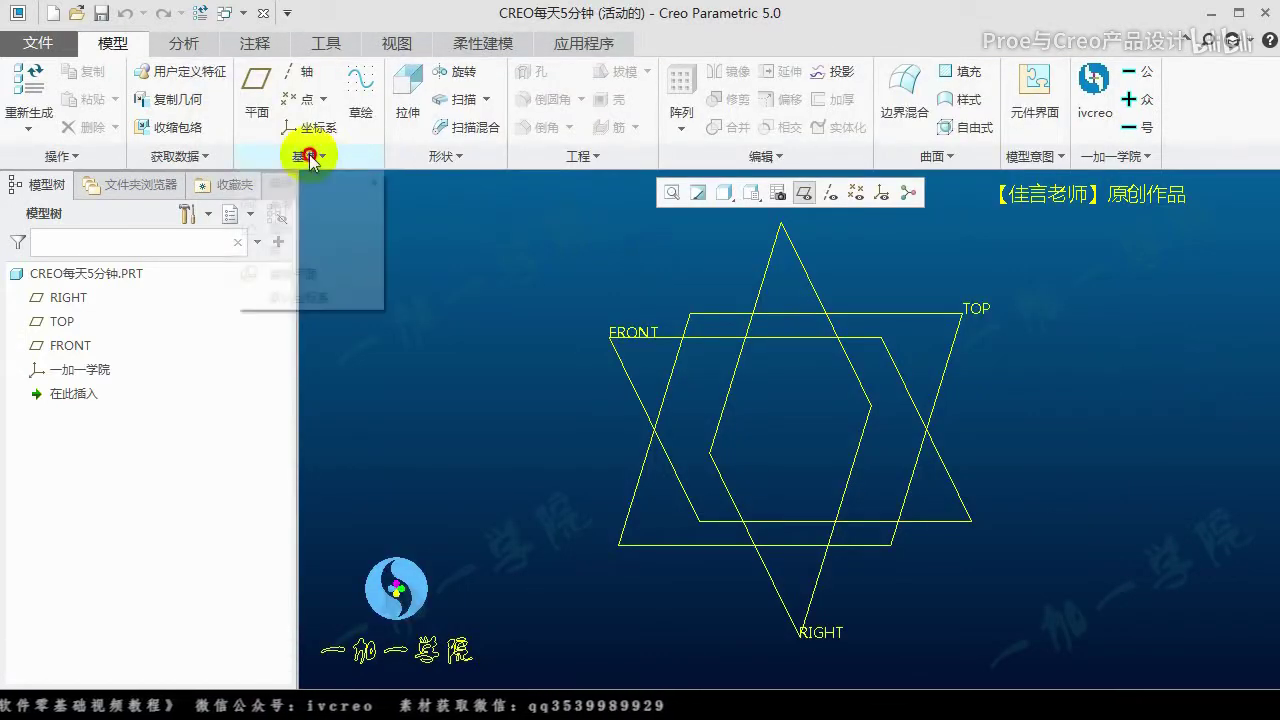
click(474, 215)
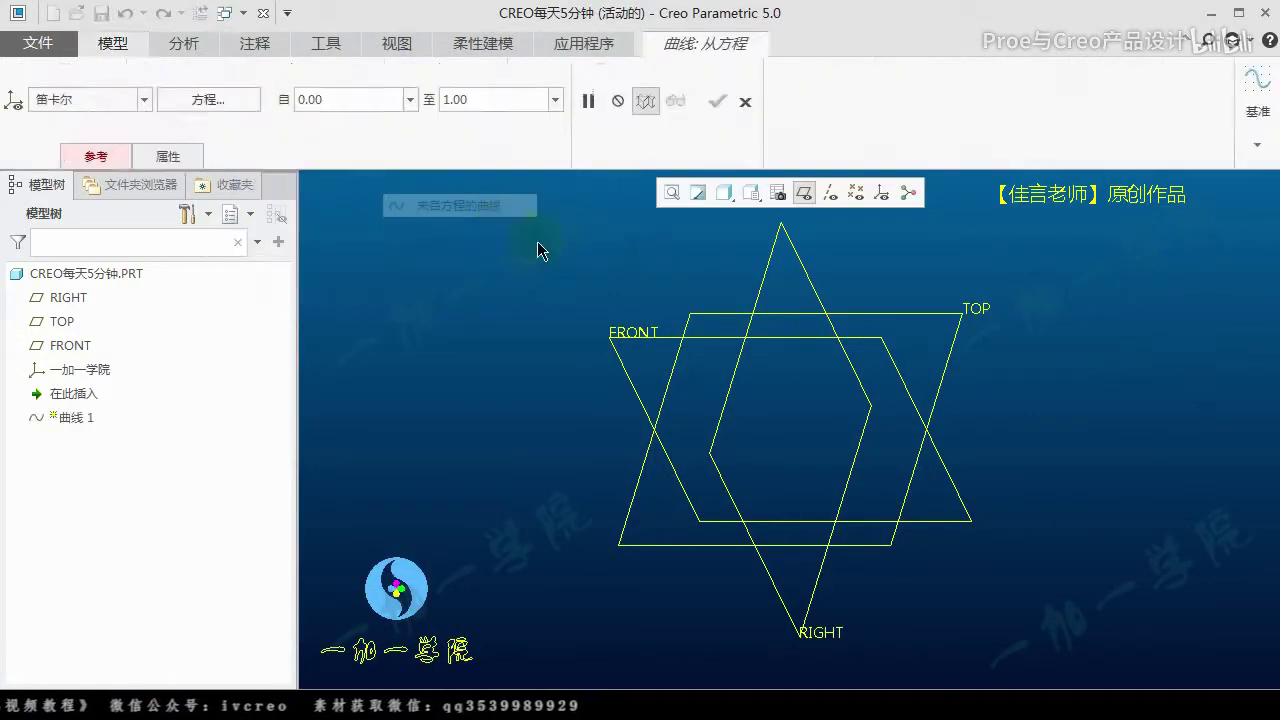
click(94, 102)
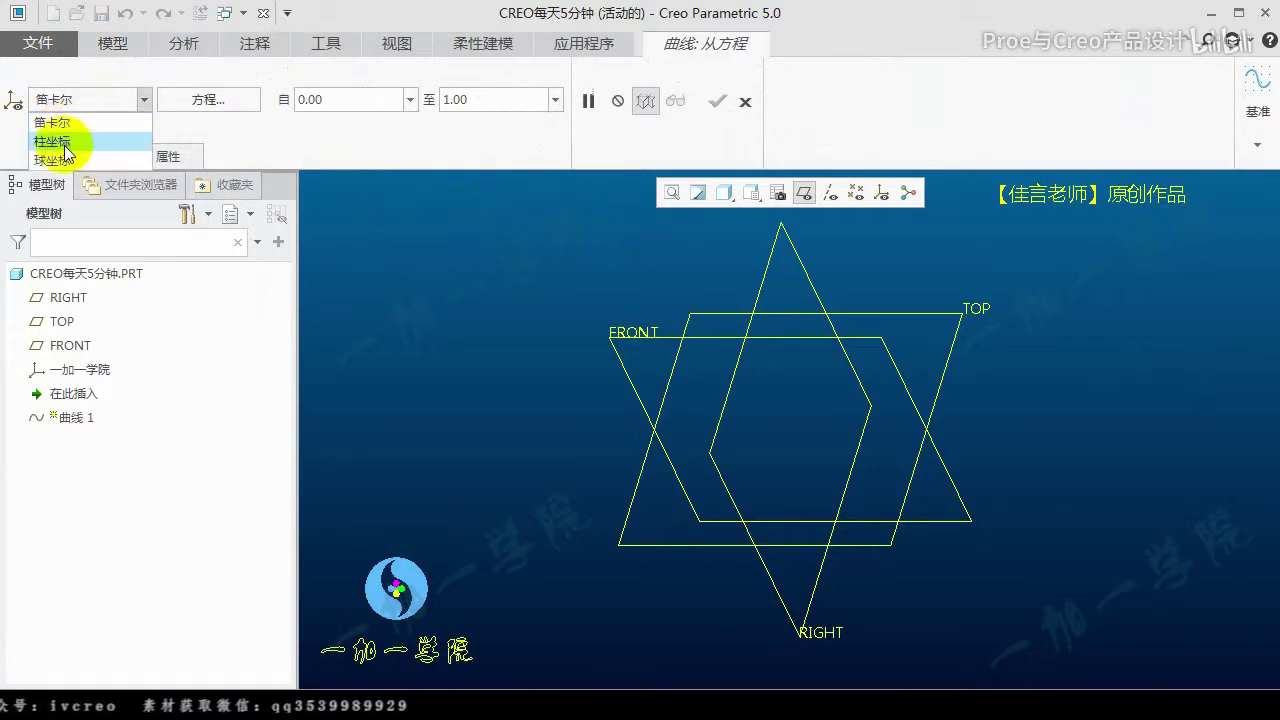
click(103, 98)
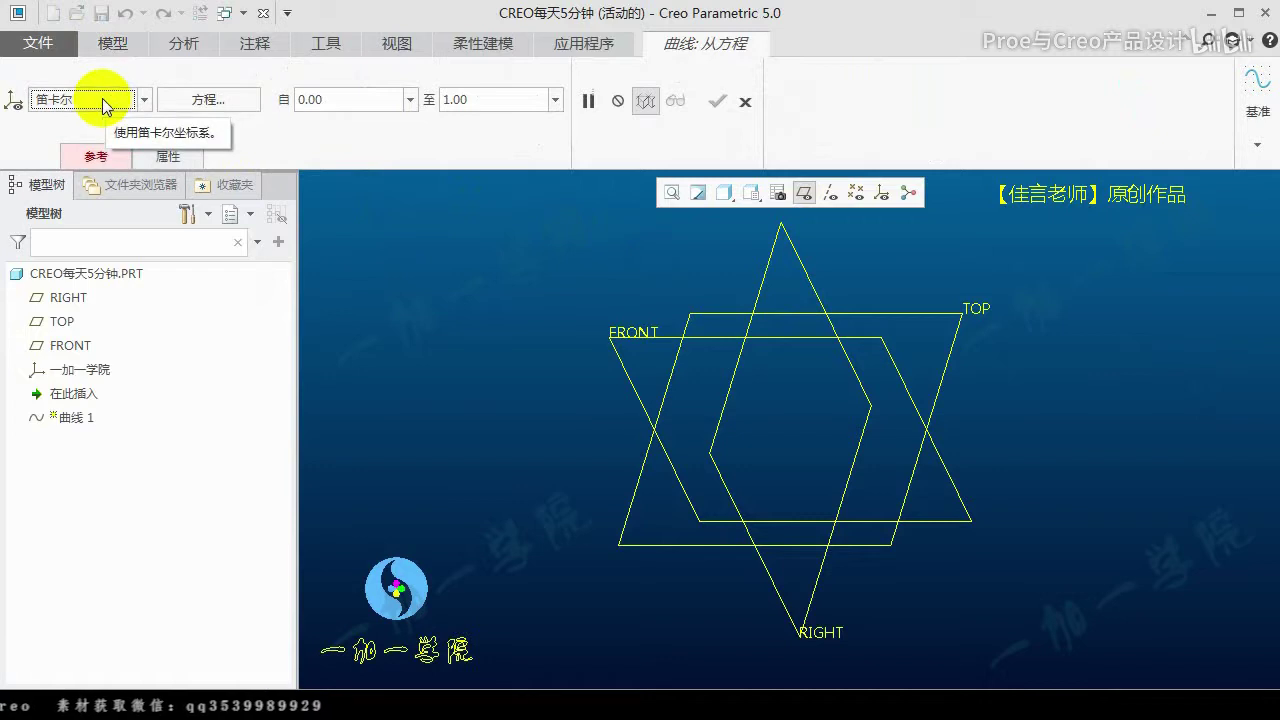
click(190, 101)
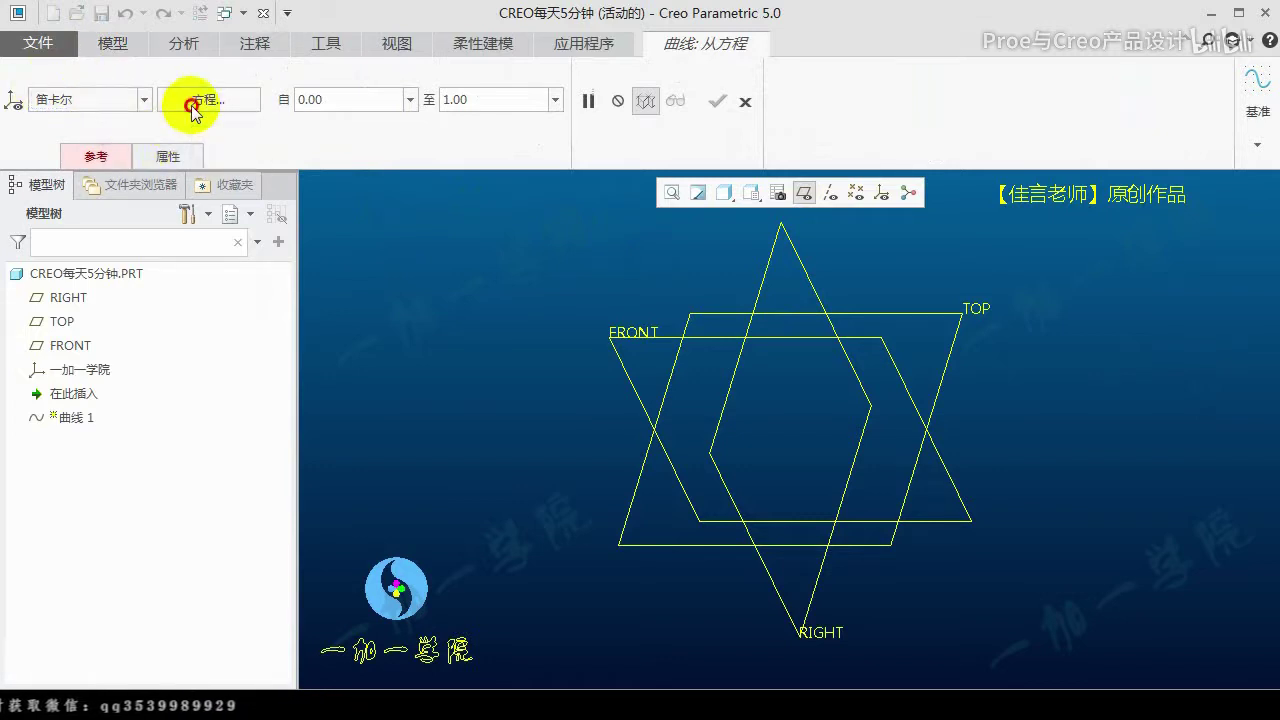
drag(867, 132, 892, 112)
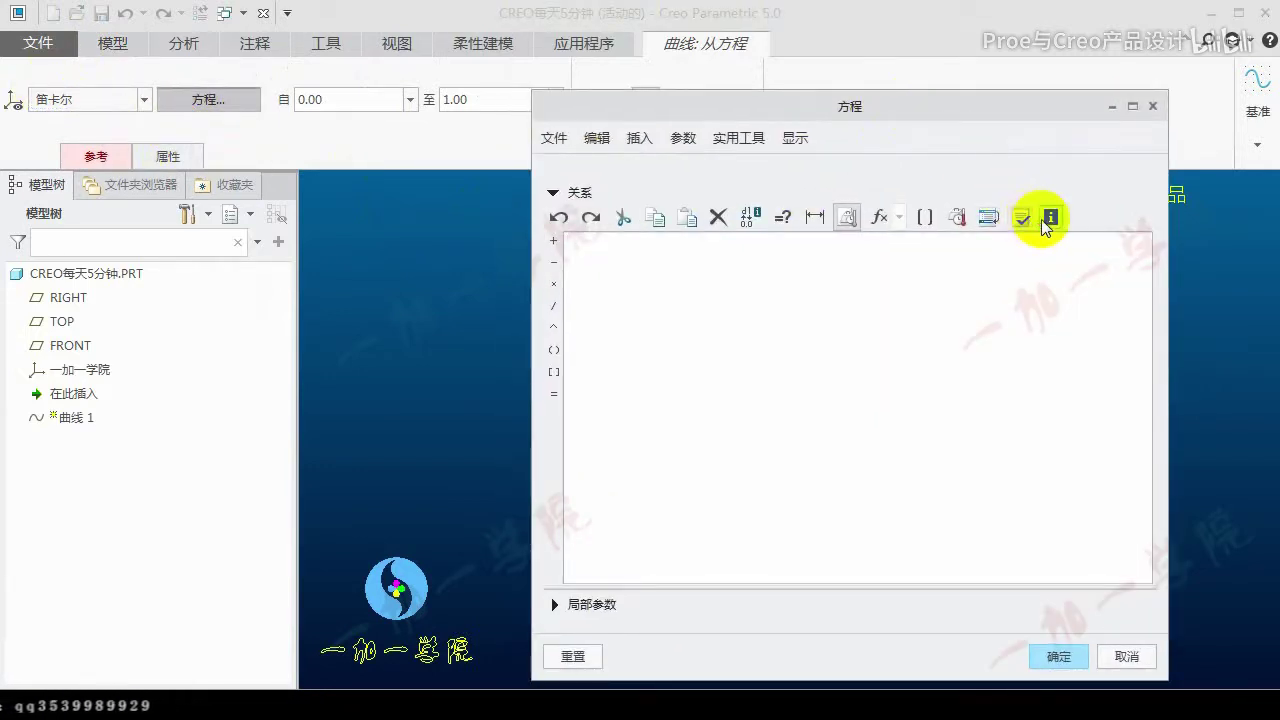
Copy the sample circle equations from the help and paste them into the relations
click(1050, 217)
drag(451, 313, 320, 274)
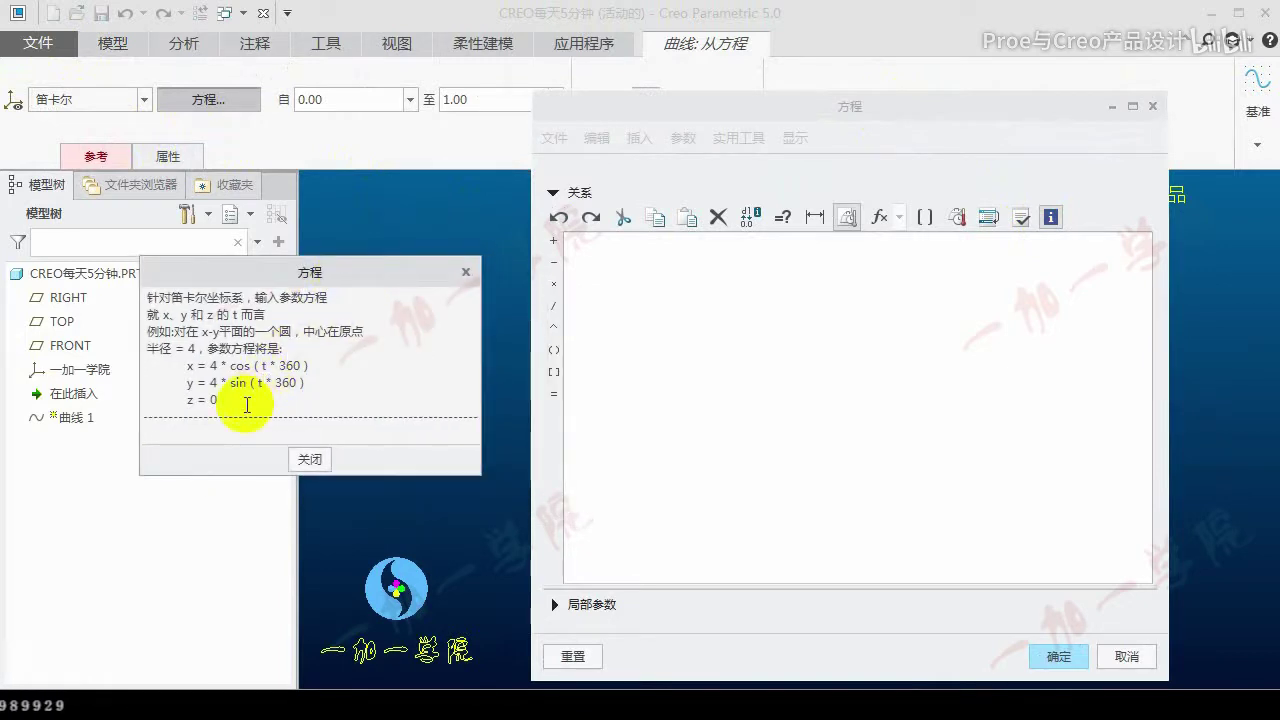
drag(235, 400, 125, 378)
key(ctrl+c)
click(310, 459)
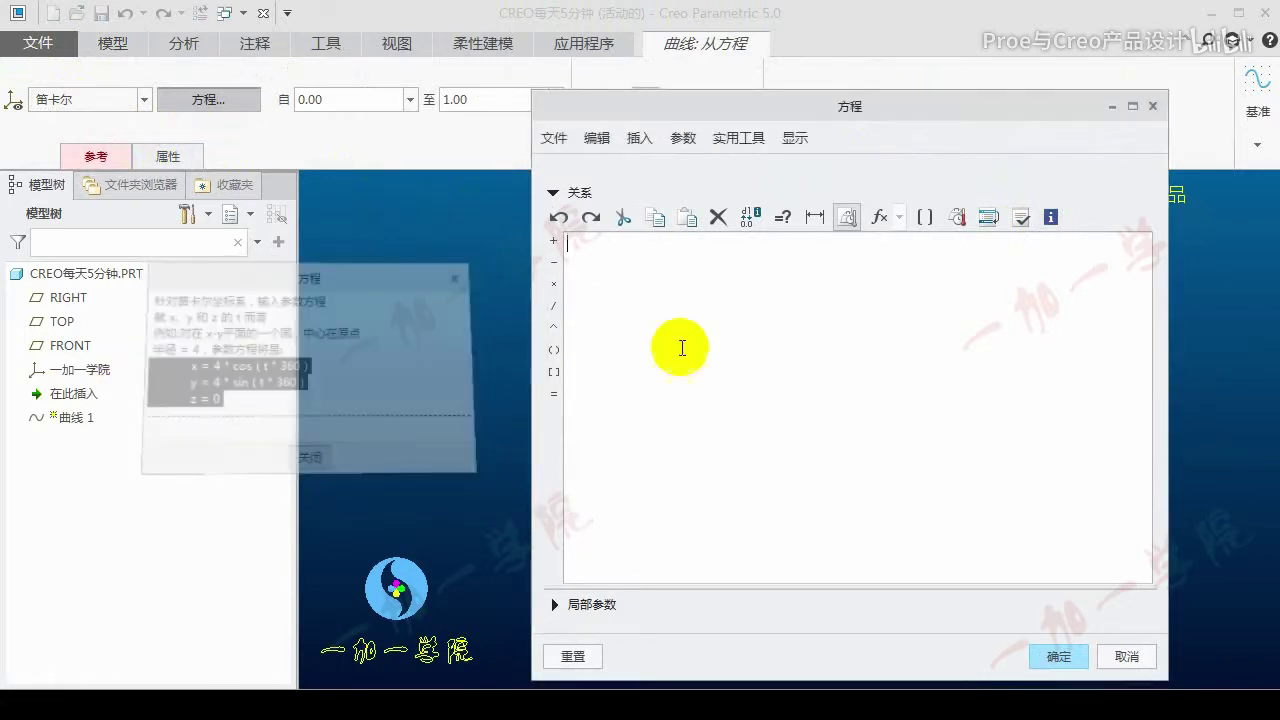
click(680, 345)
key(ctrl+v)
drag(826, 118, 843, 465)
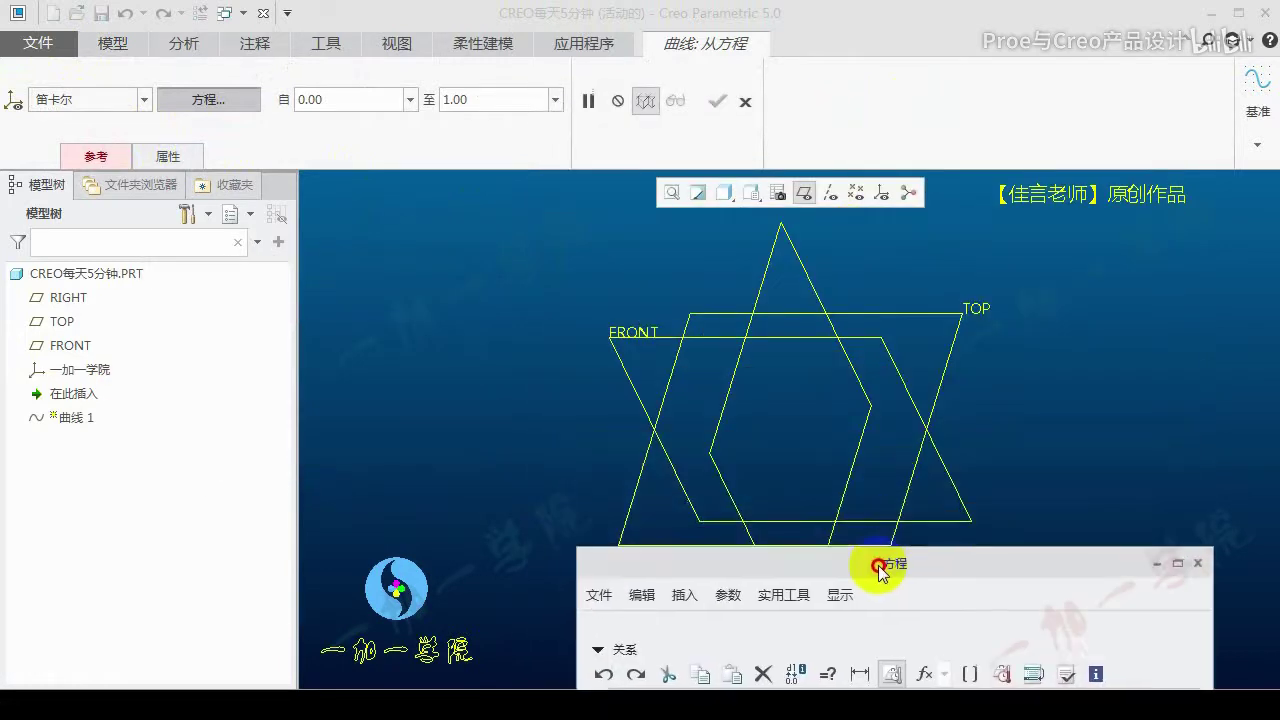
Show the coordinate system in the default 3D view, with the equation editor at upper right
click(881, 196)
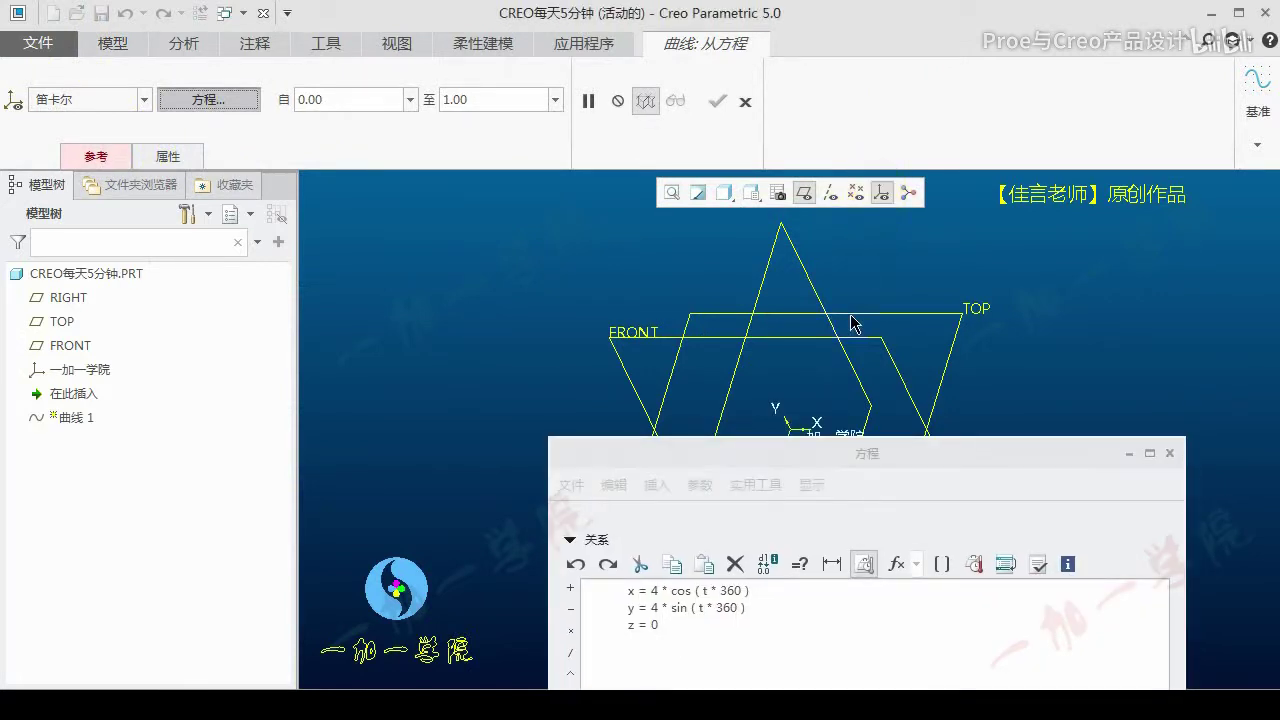
key(ctrl+d)
mouse_move(727, 461)
mouse_down()
mouse_move(1010, 312)
mouse_move(1008, 268)
mouse_up()
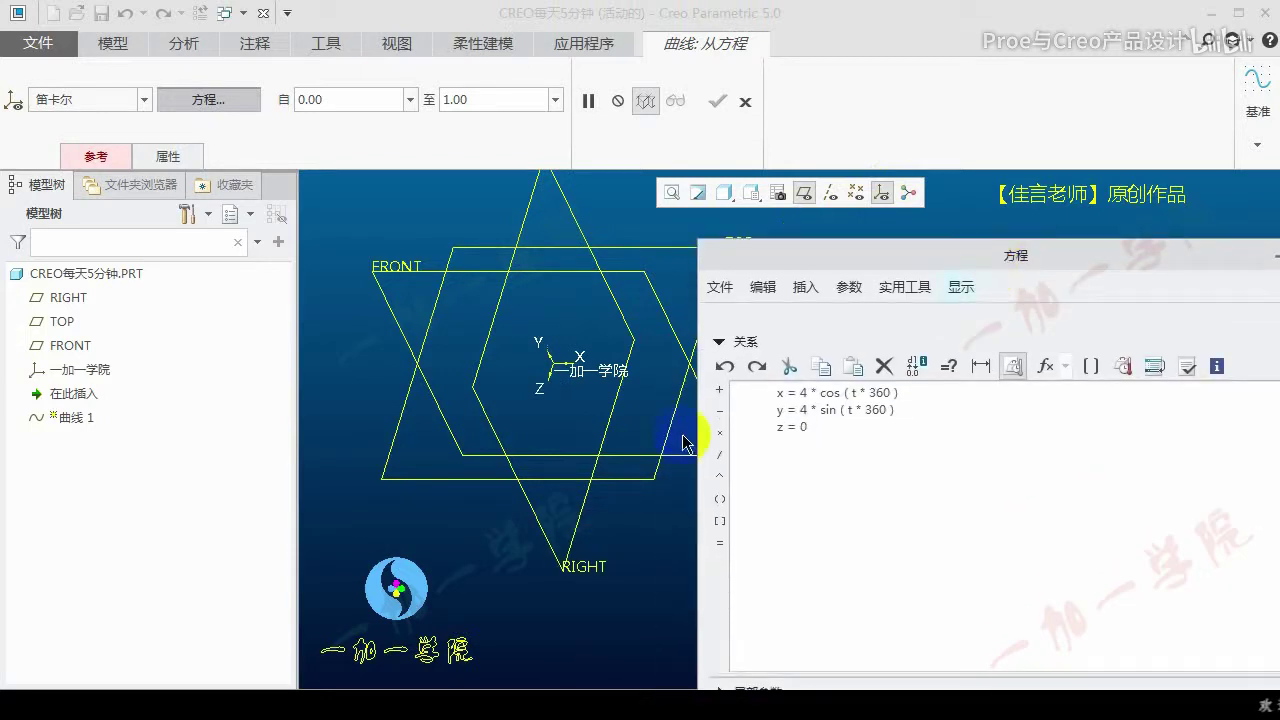
Compare with the spring photo and annotate how the equations map to the coordinate axes
key(alt+Tab)
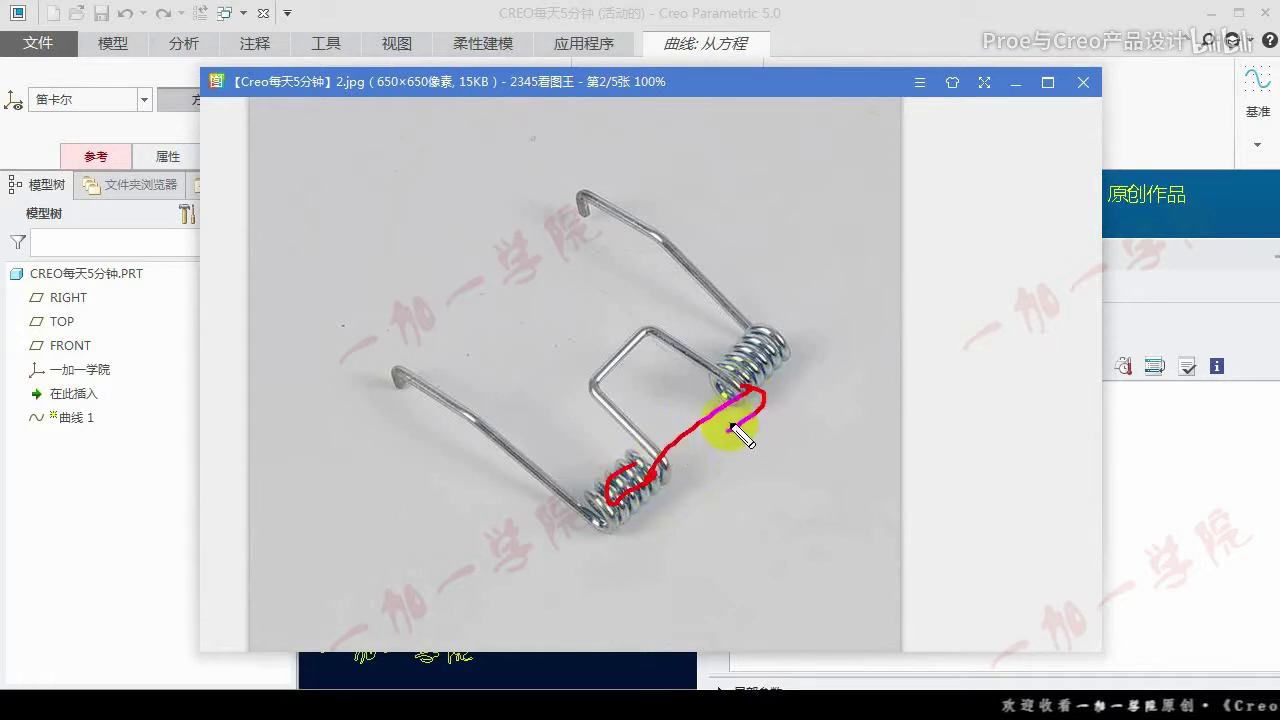
click(1168, 94)
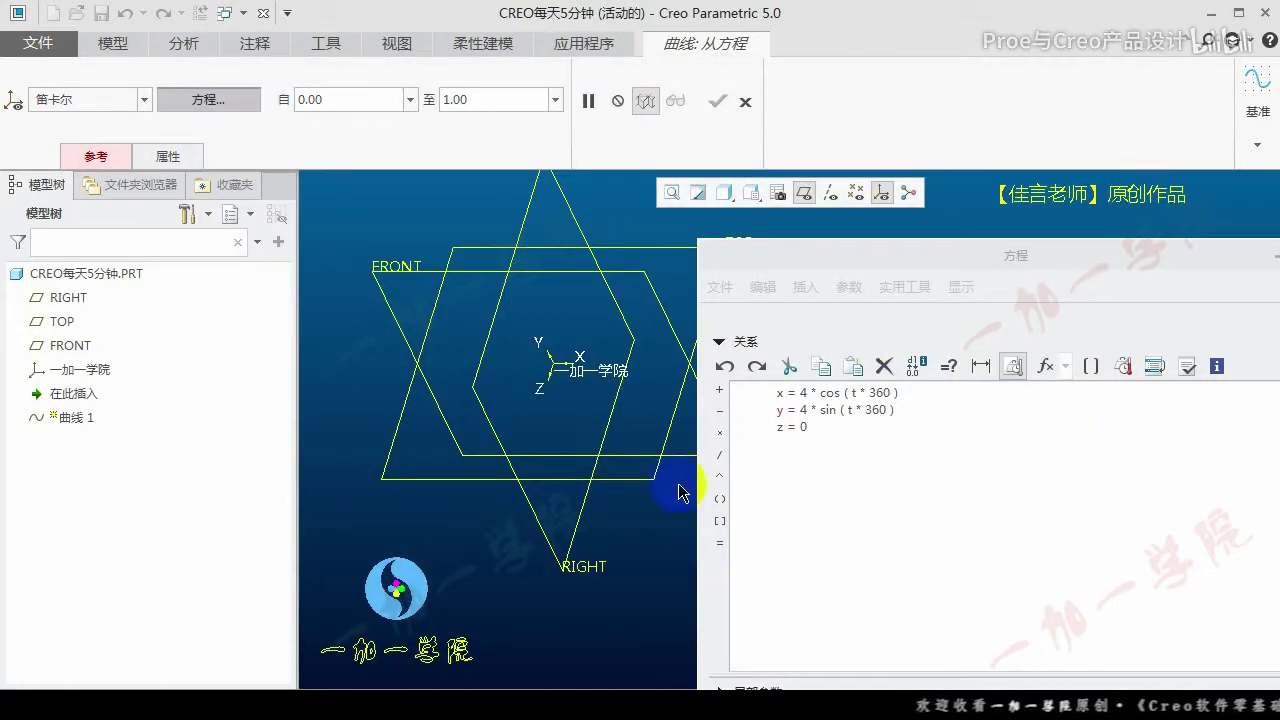
drag(562, 367, 686, 411)
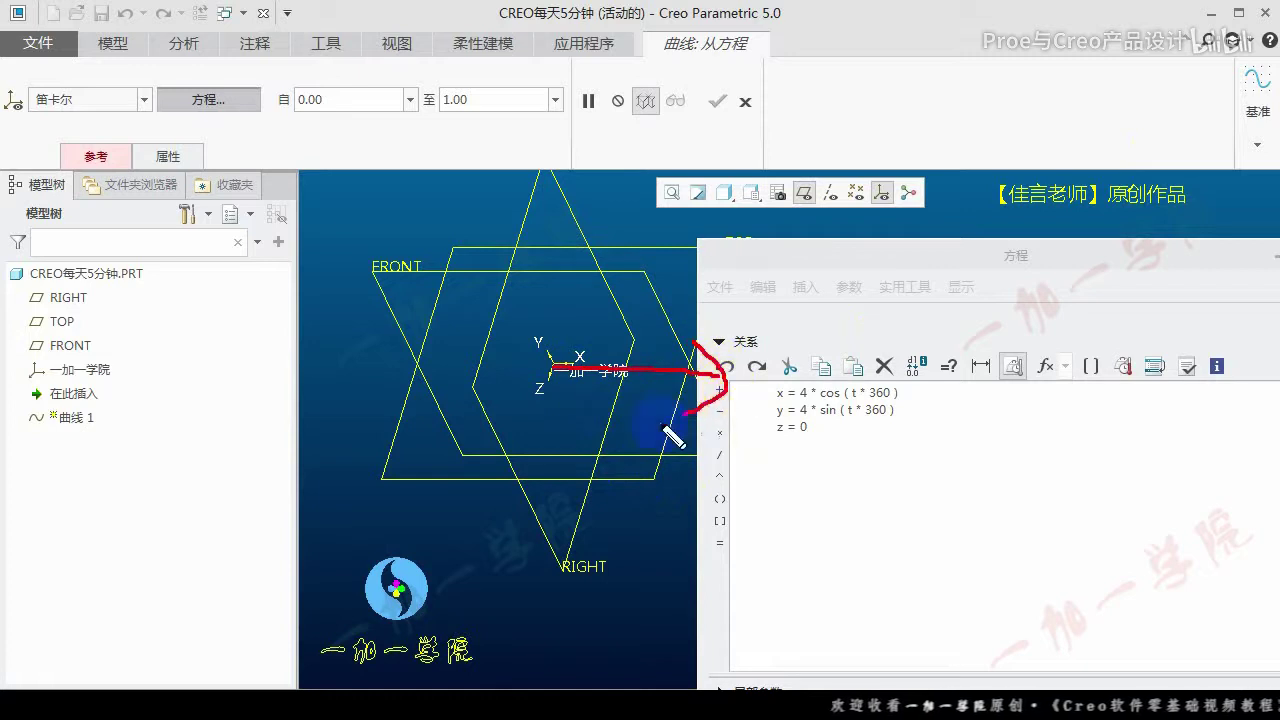
mouse_move(780, 356)
mouse_down()
mouse_move(733, 412)
mouse_move(823, 444)
mouse_up()
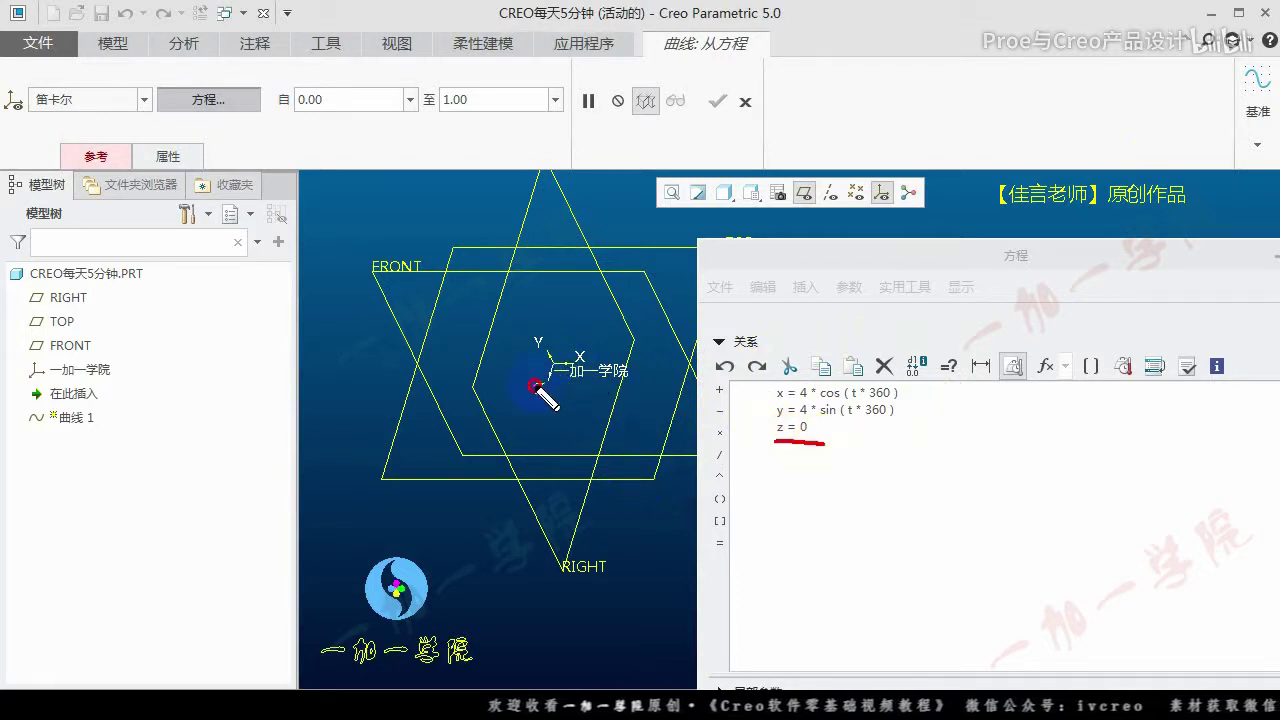
mouse_move(563, 425)
mouse_down()
mouse_move(530, 435)
mouse_move(528, 477)
mouse_move(508, 485)
mouse_move(563, 442)
mouse_up()
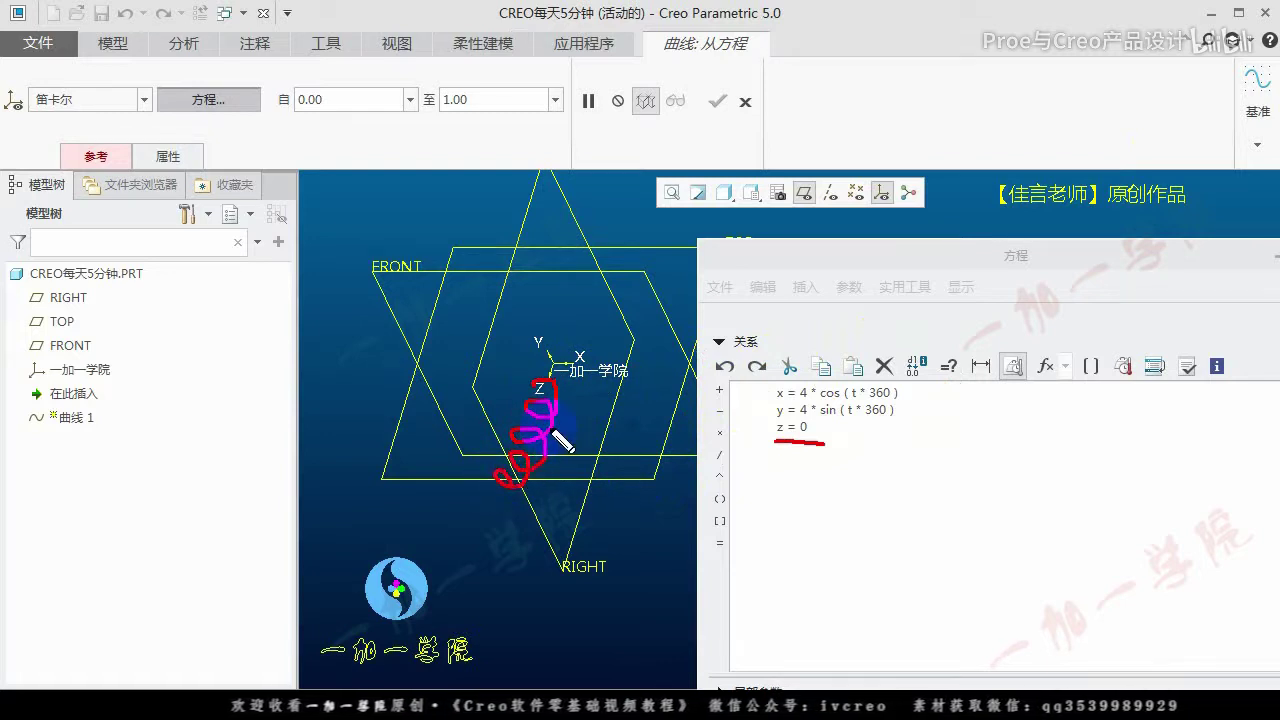
key(Escape)
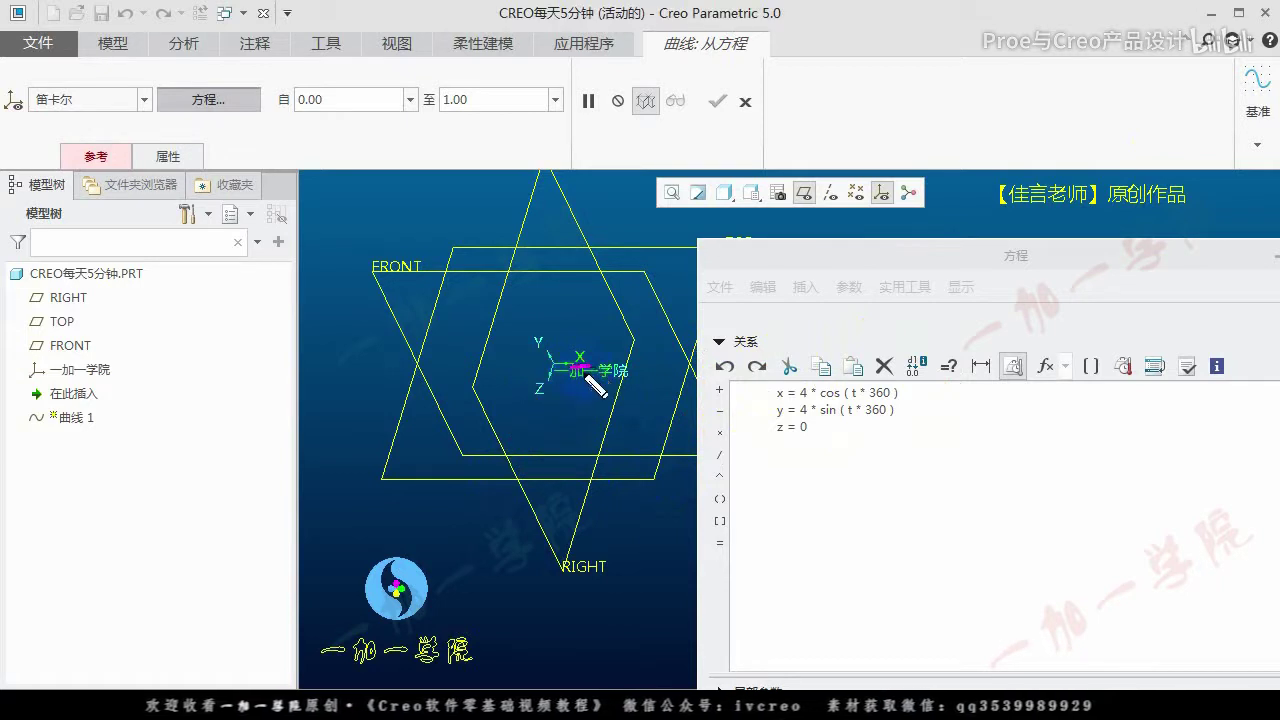
key(Escape)
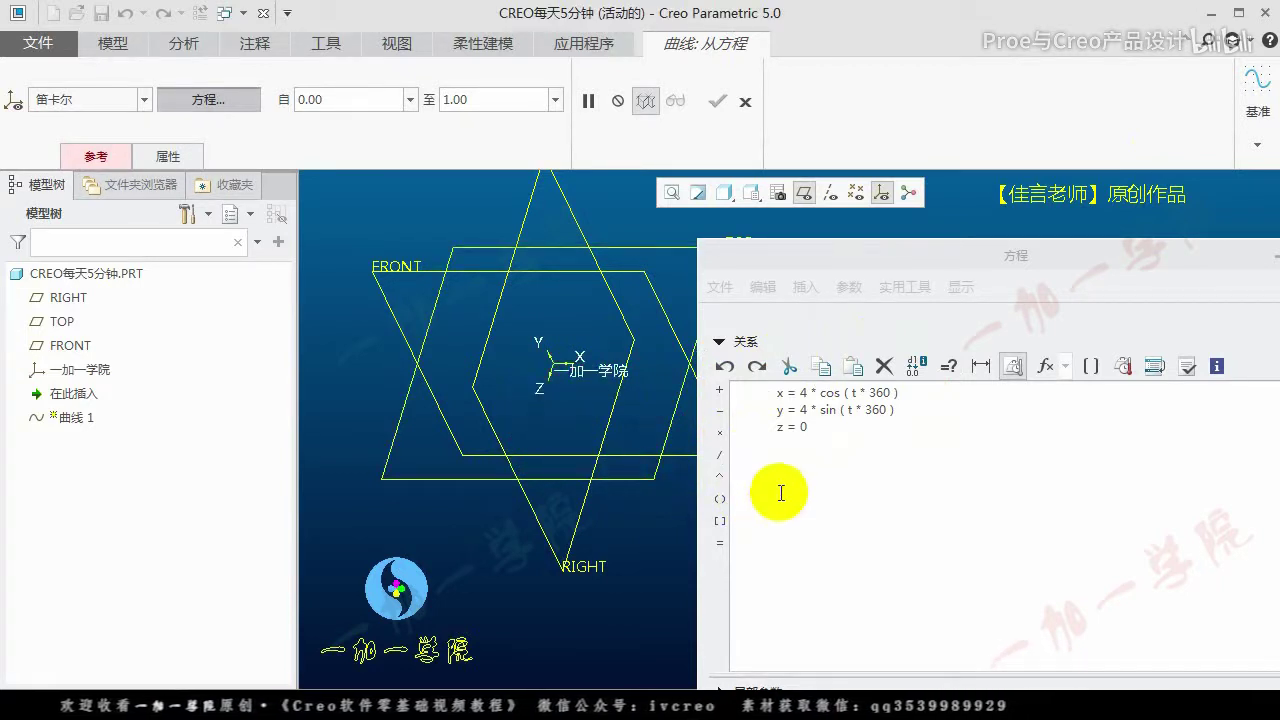
Rewrite the relations as z = 10*cos(t*360), y = 10*sin(t*360), x = 40*t
double_click(779, 393)
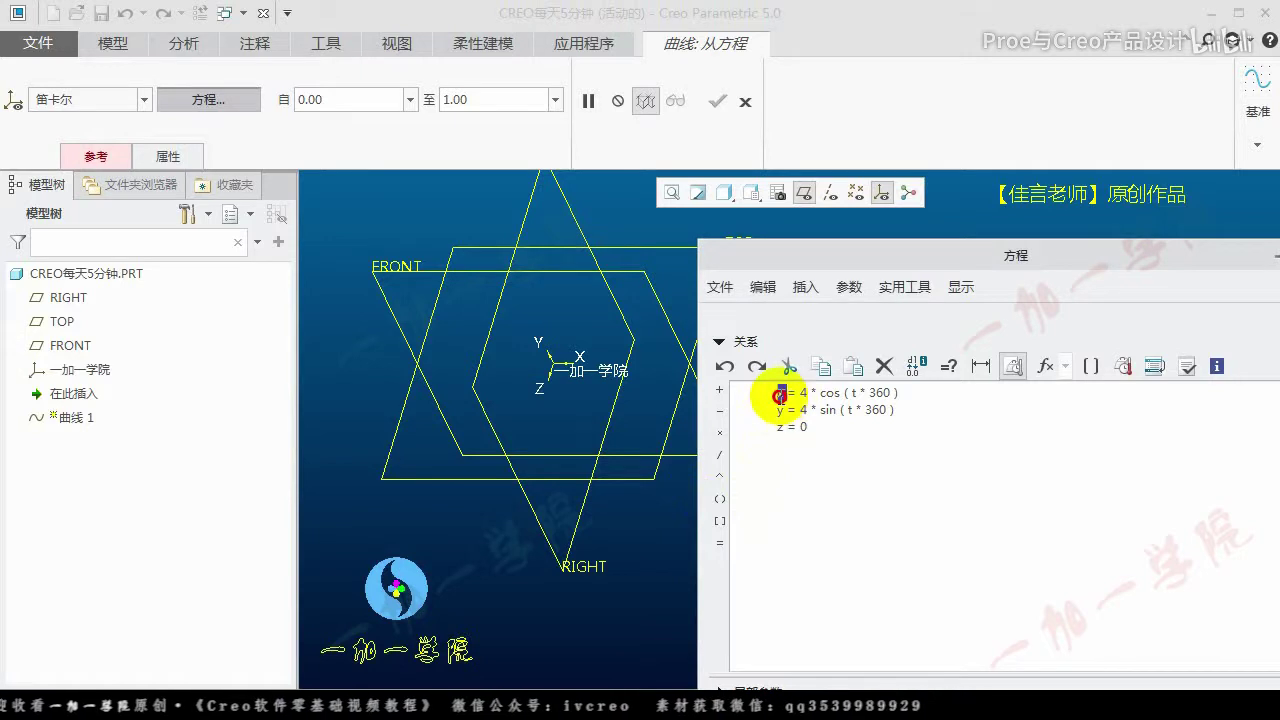
text(z)
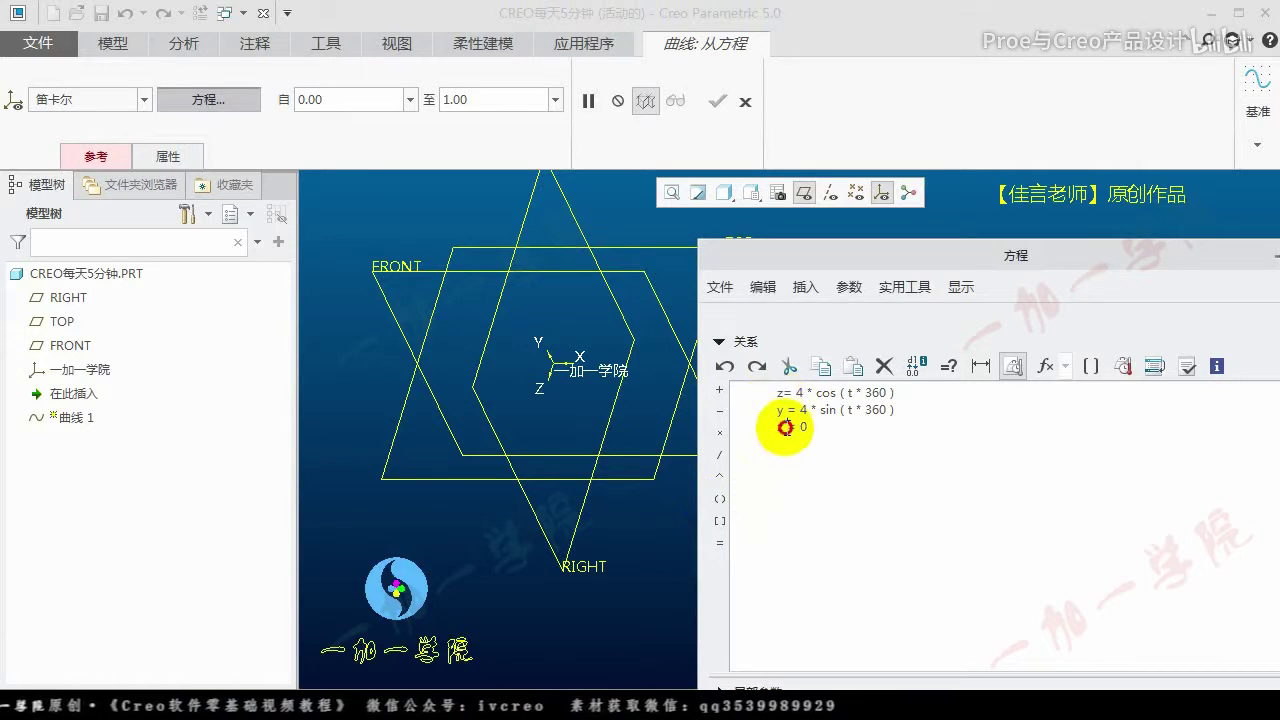
text(x)
click(822, 433)
drag(765, 443, 886, 446)
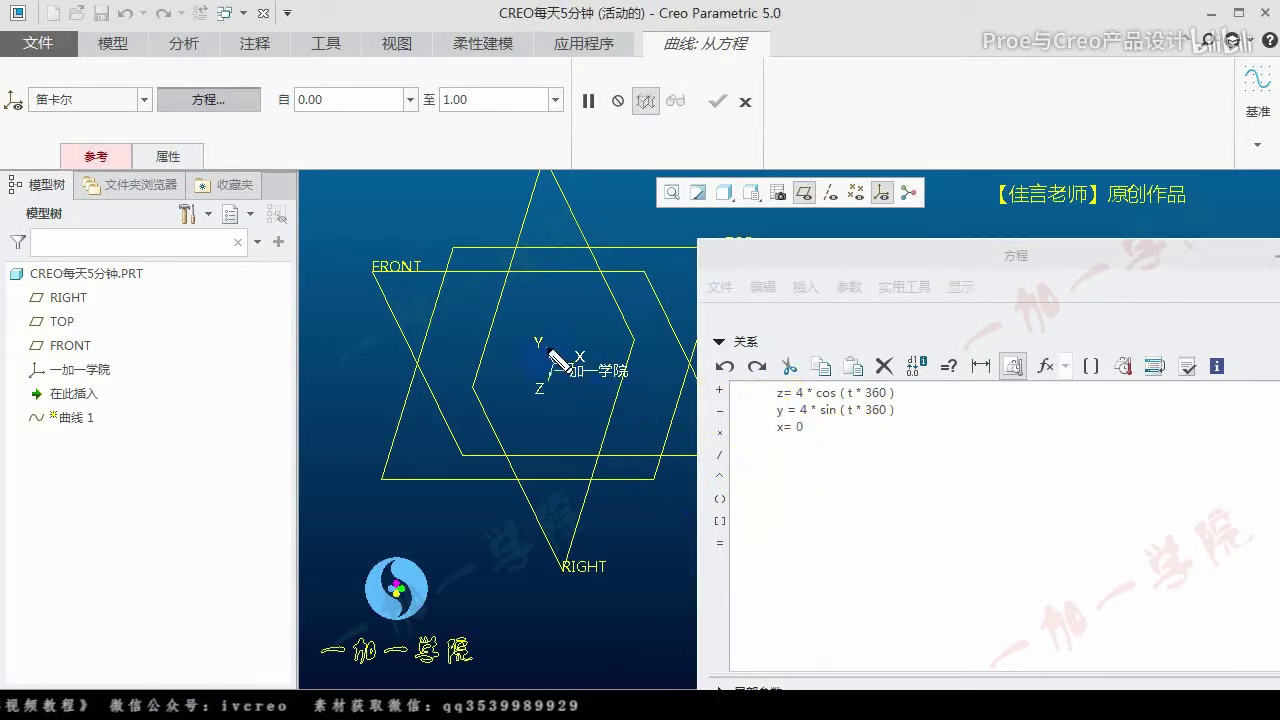
drag(757, 418, 930, 420)
double_click(805, 427)
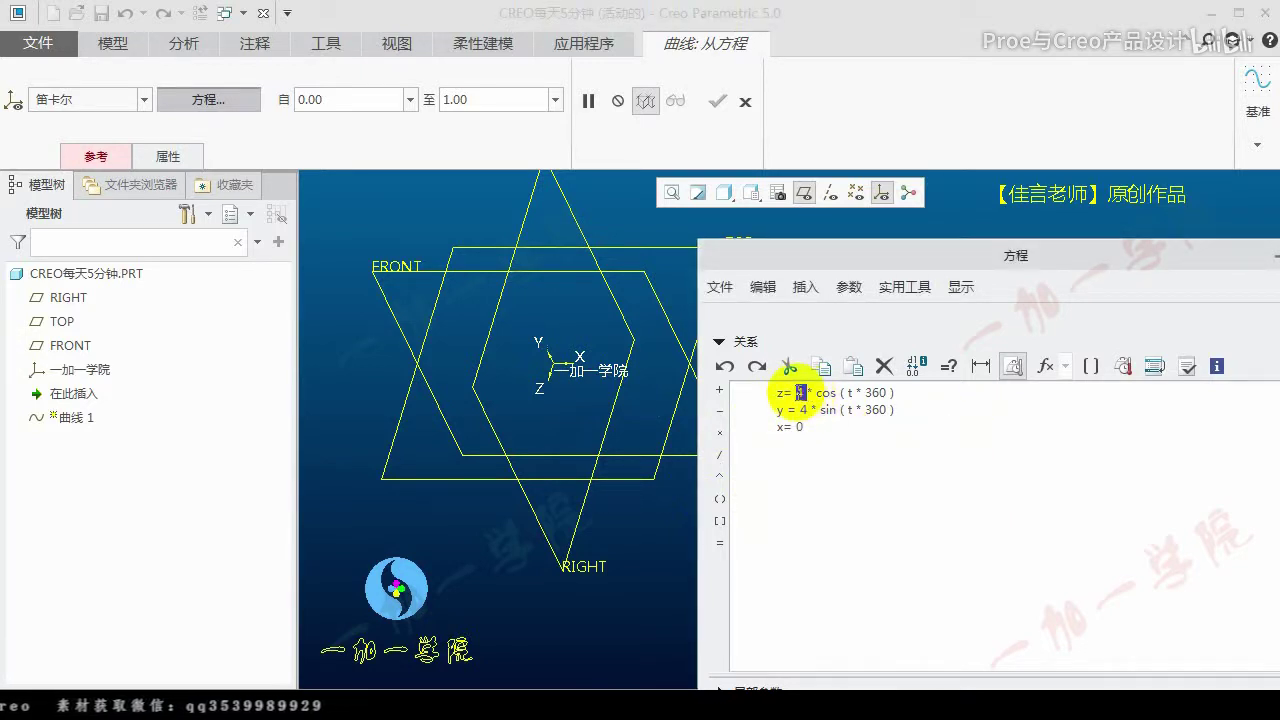
text(10)
double_click(801, 410)
text(10)
double_click(801, 427)
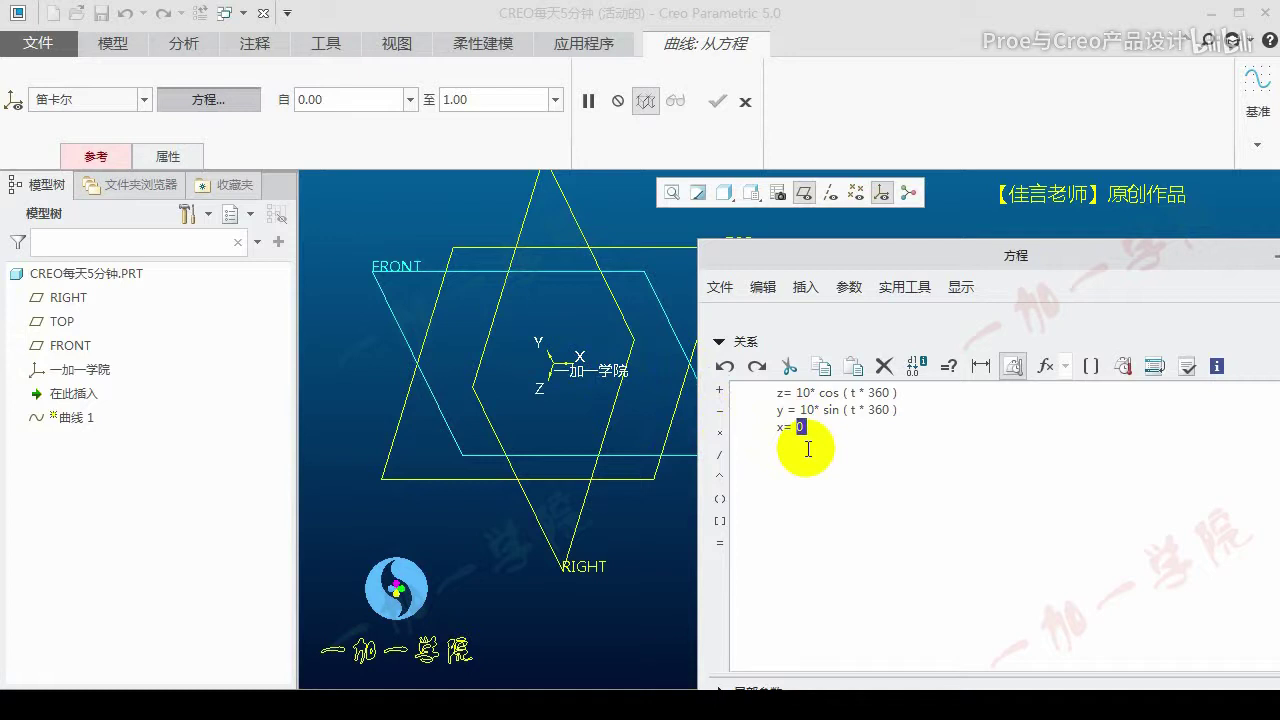
text(40)
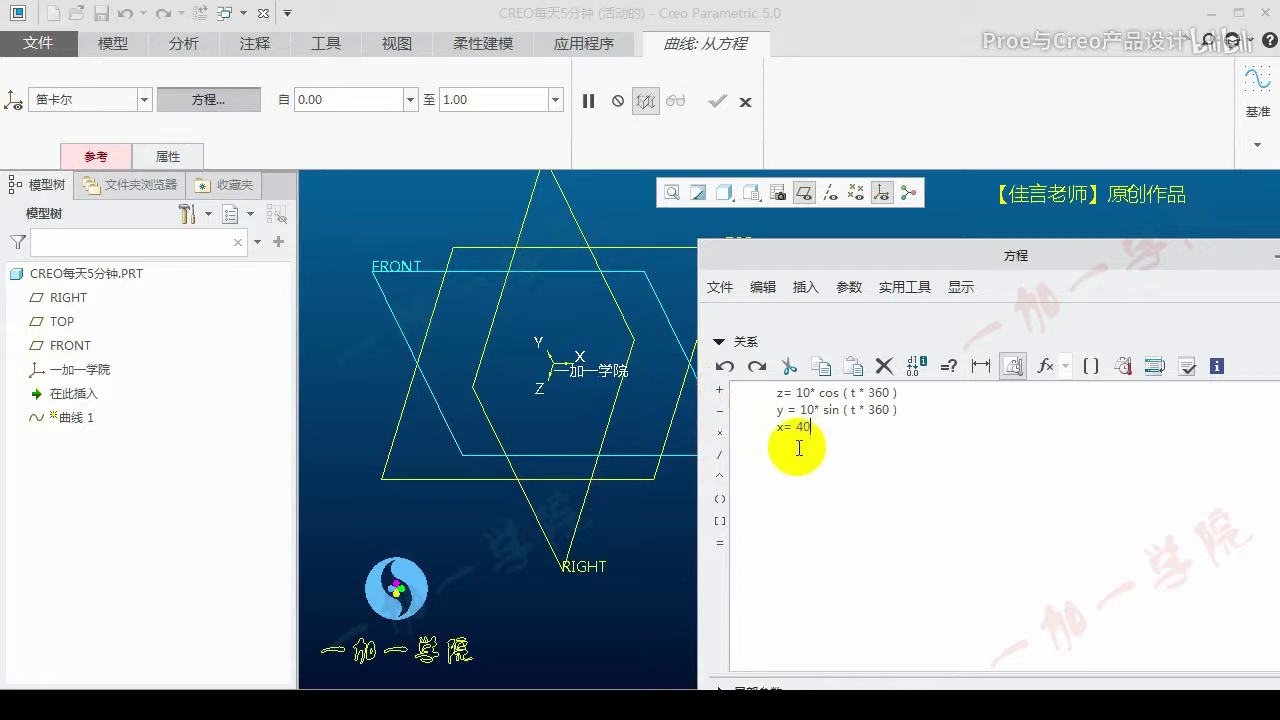
text(*)
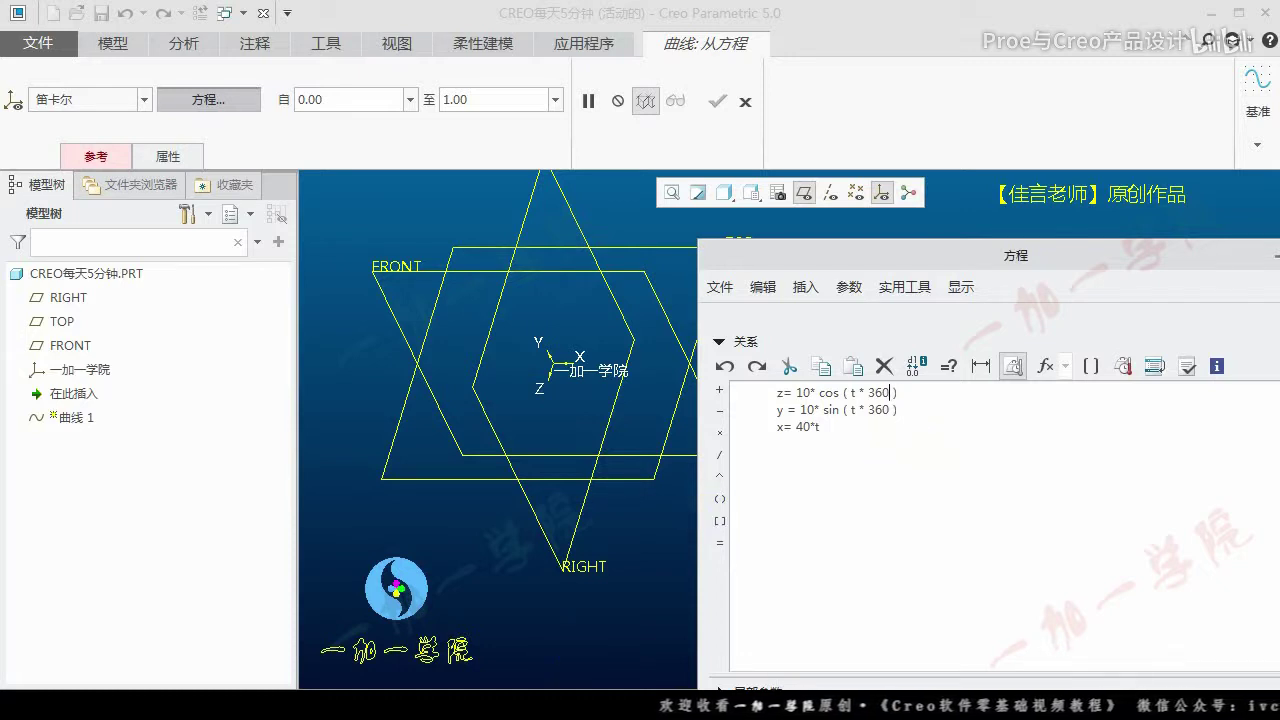
Make the angles t*360*5 for a five-turn helix and confirm the equations
key(alt+Tab)
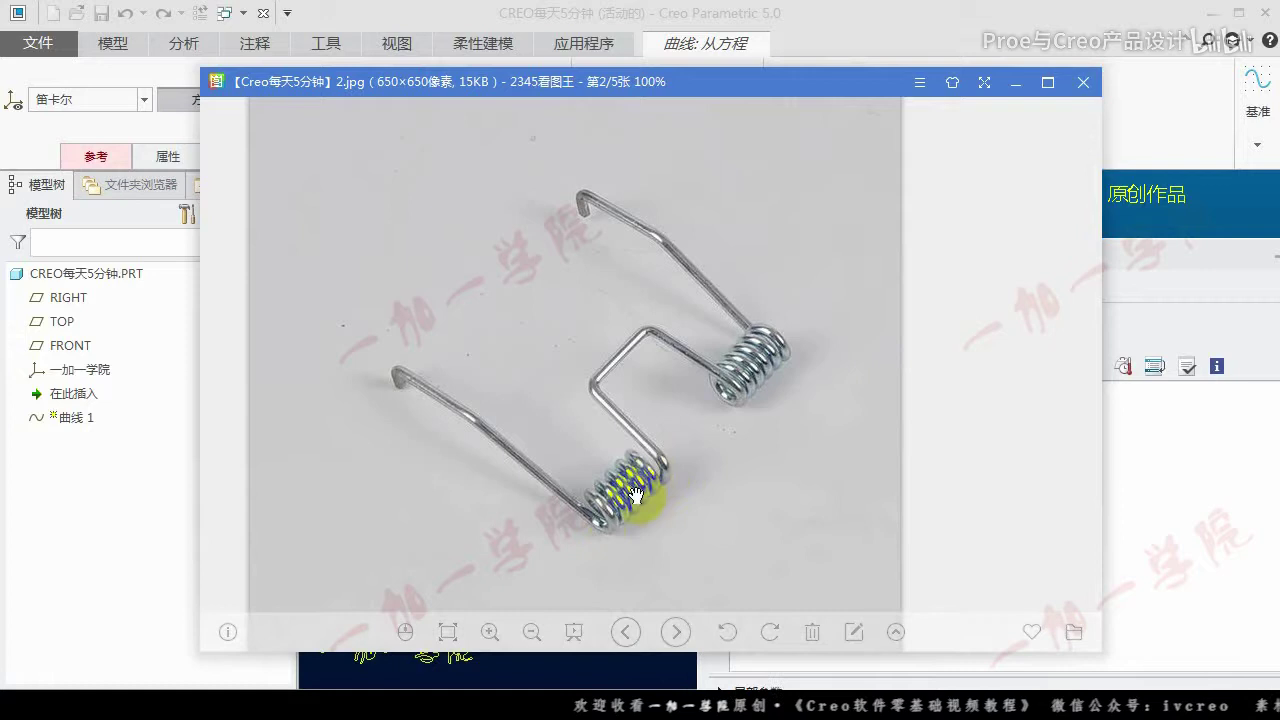
click(1025, 85)
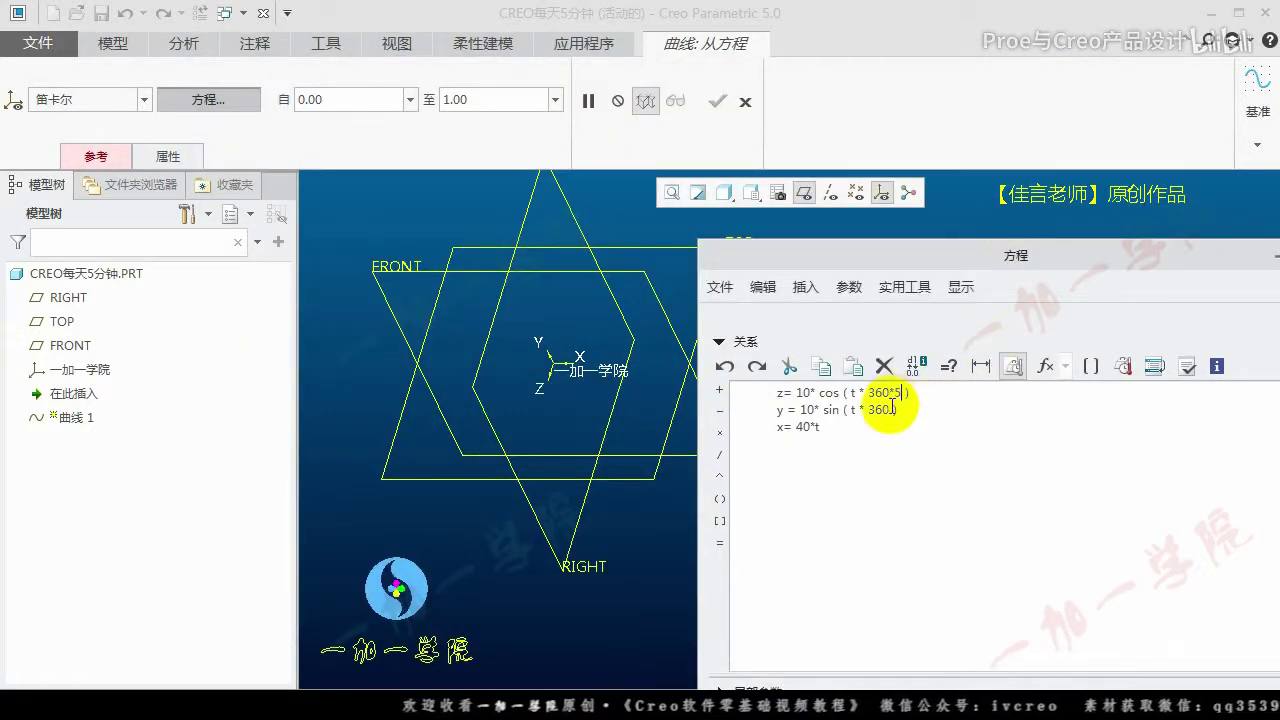
text(*5)
drag(1018, 260, 944, 177)
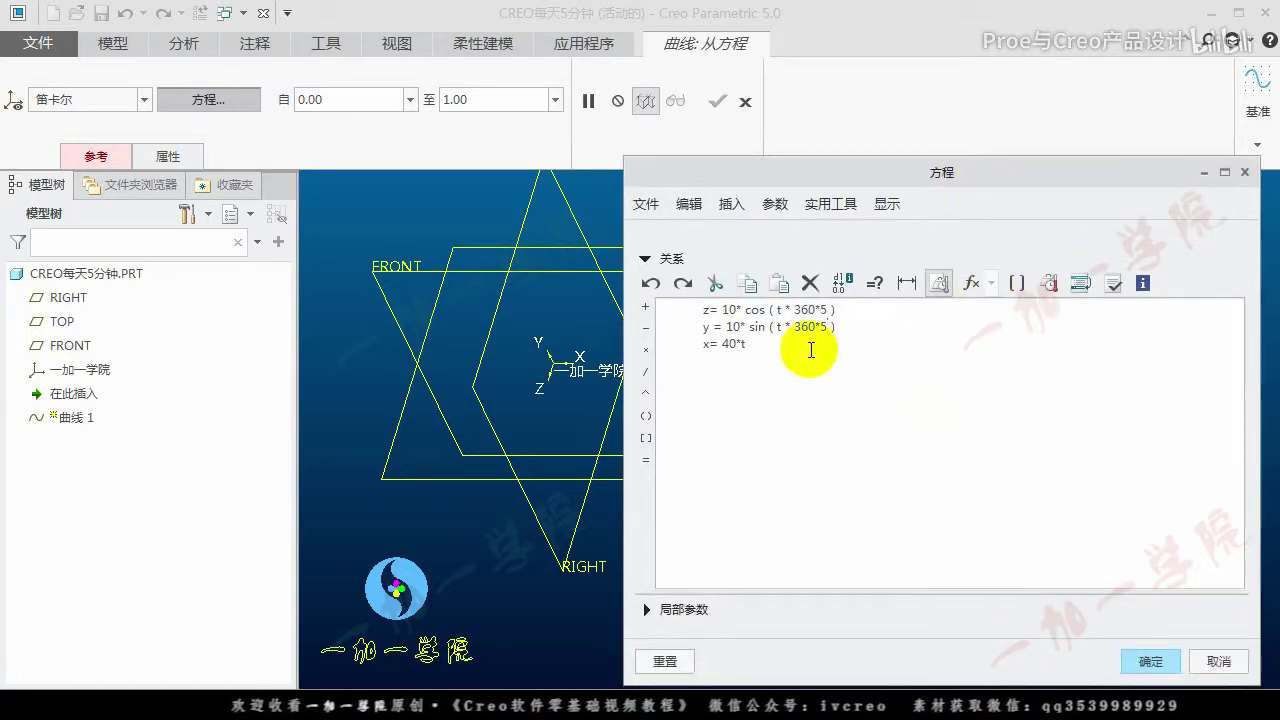
double_click(733, 344)
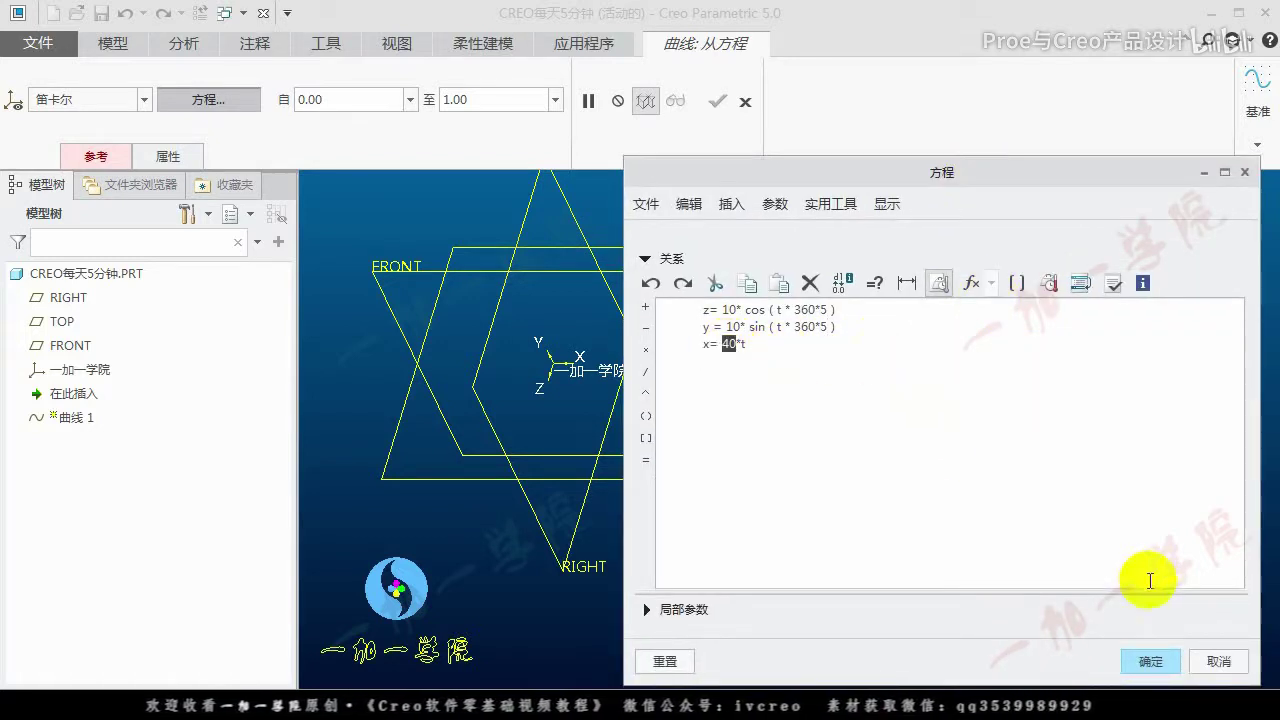
click(1150, 662)
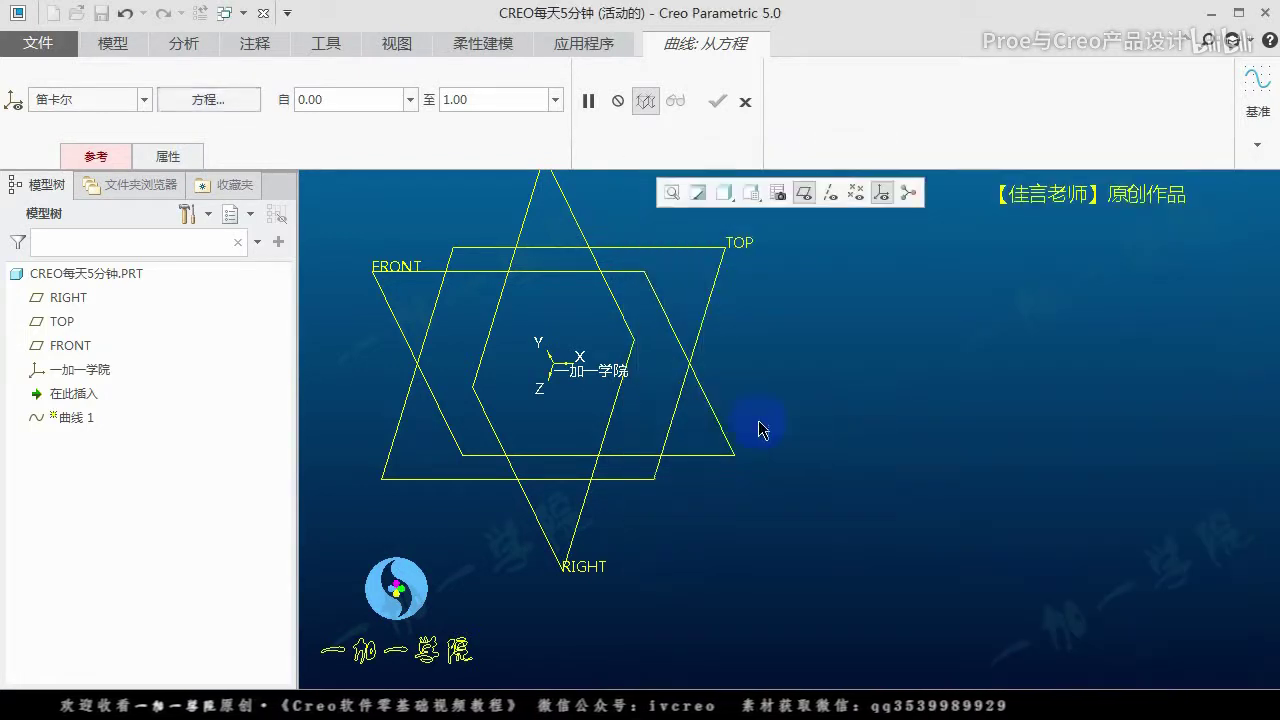
Use the 一加一学院 coordinate system as reference and inspect the helix preview
click(595, 375)
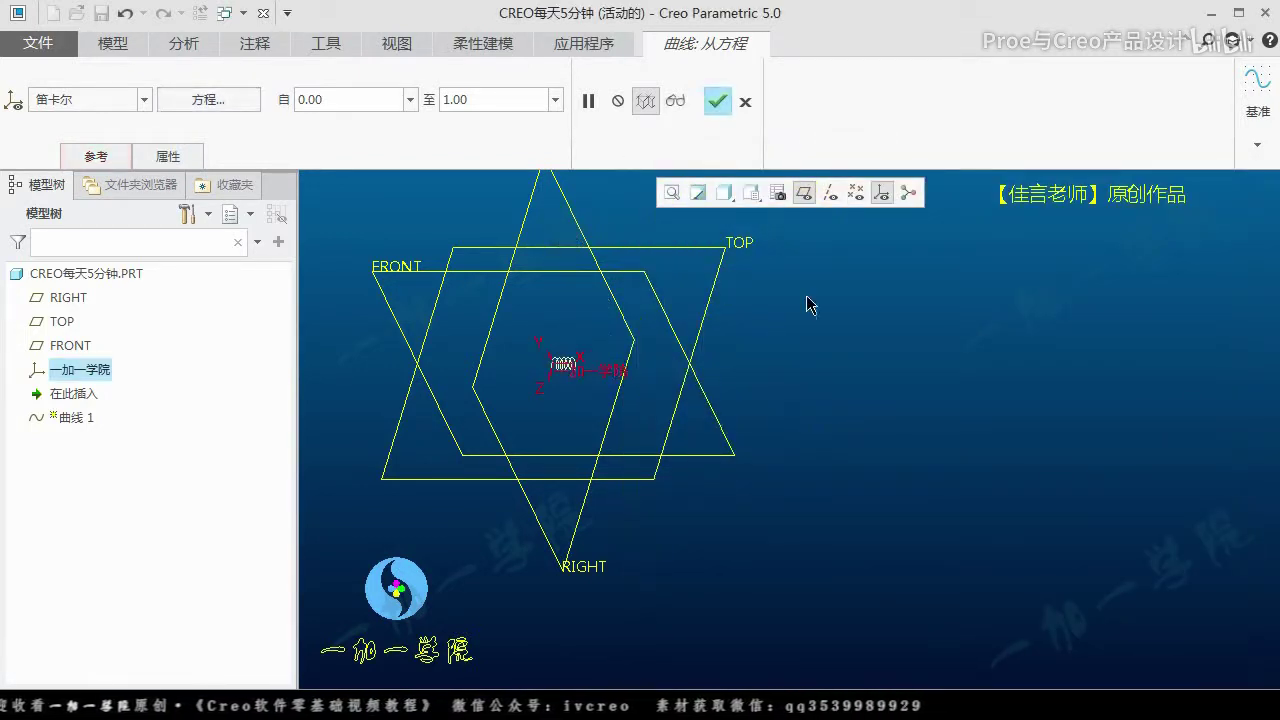
scroll(585, 350, down, 3)
middle_drag(586, 370, 620, 459)
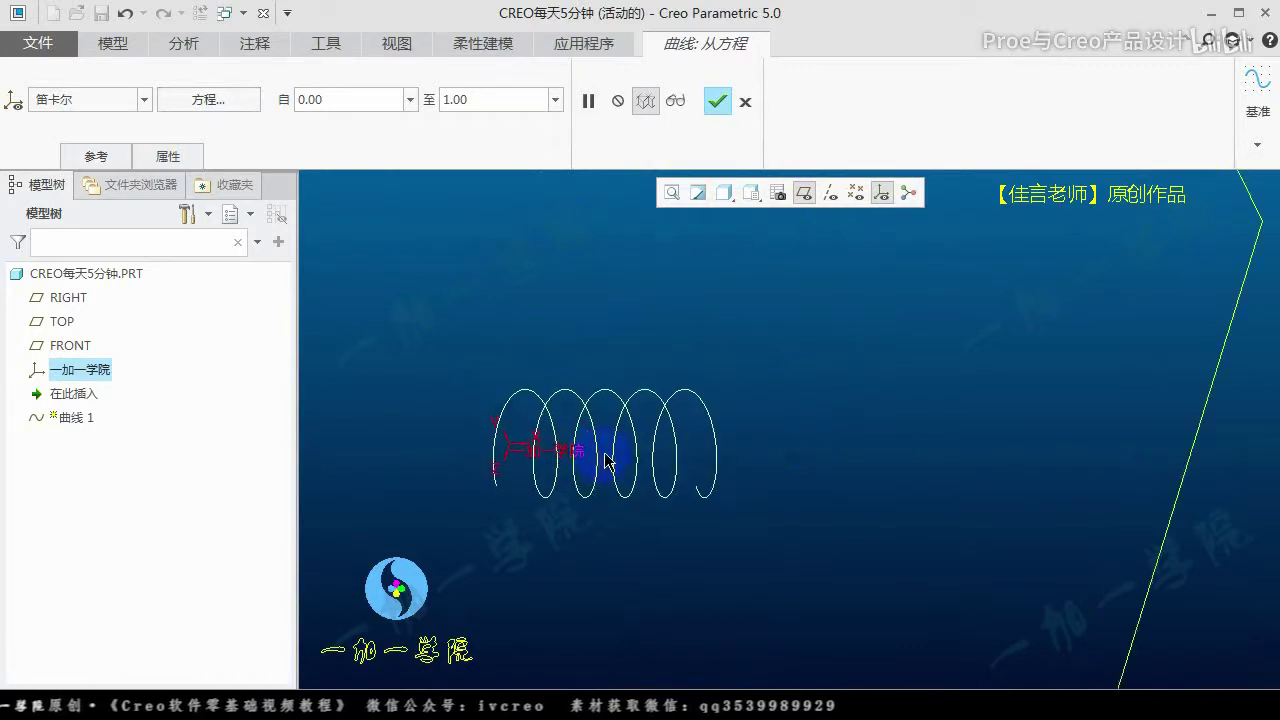
key(alt+Tab)
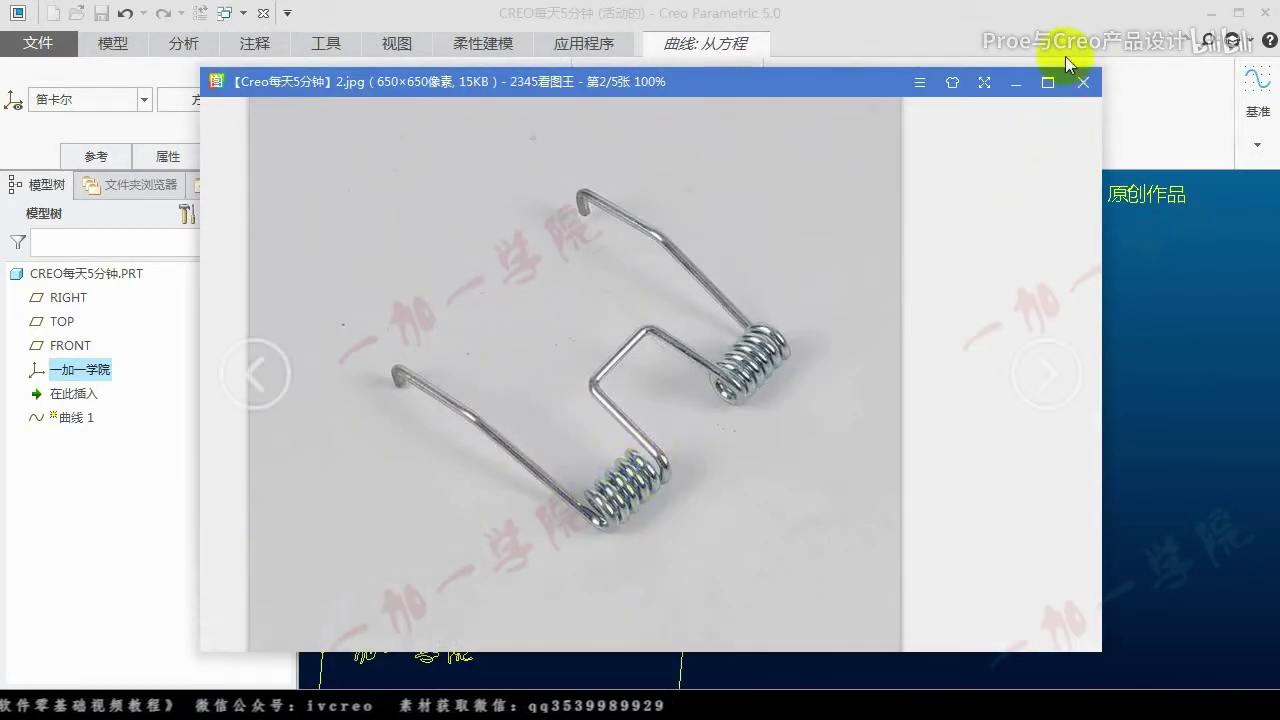
click(1083, 82)
Change the x equation to x = 20*t and confirm the relations
click(195, 99)
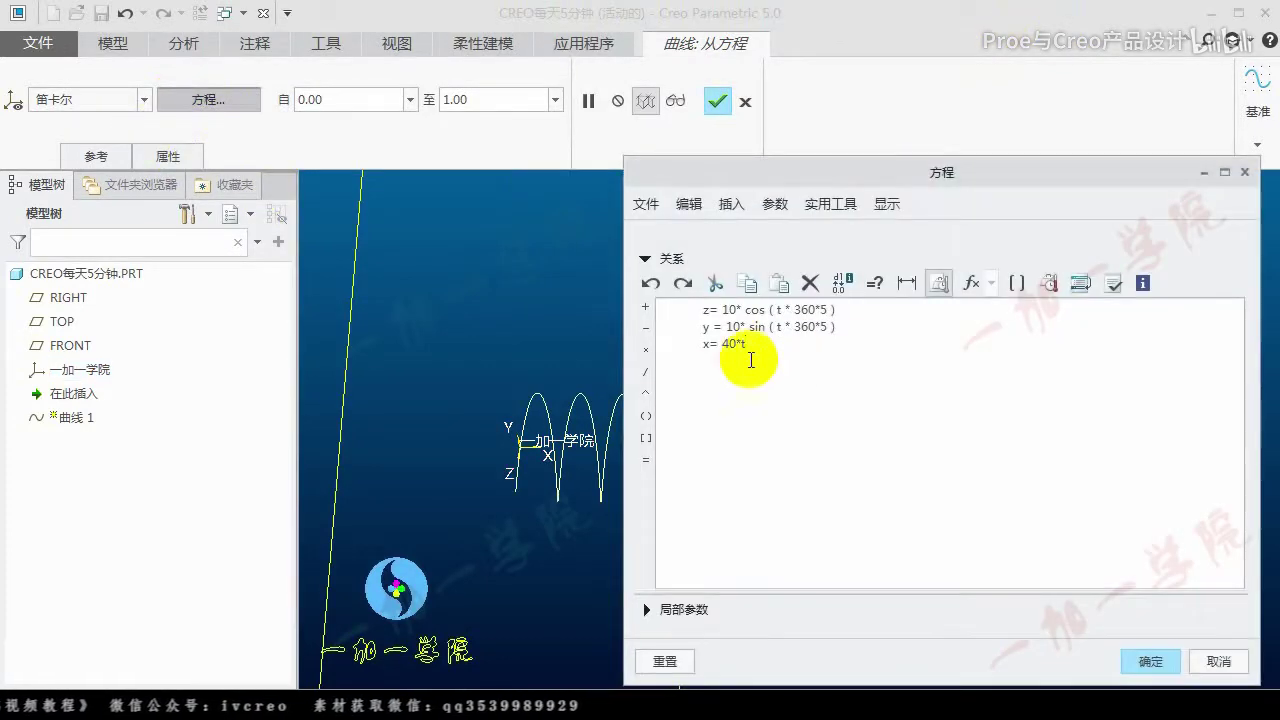
click(728, 344)
text(20)
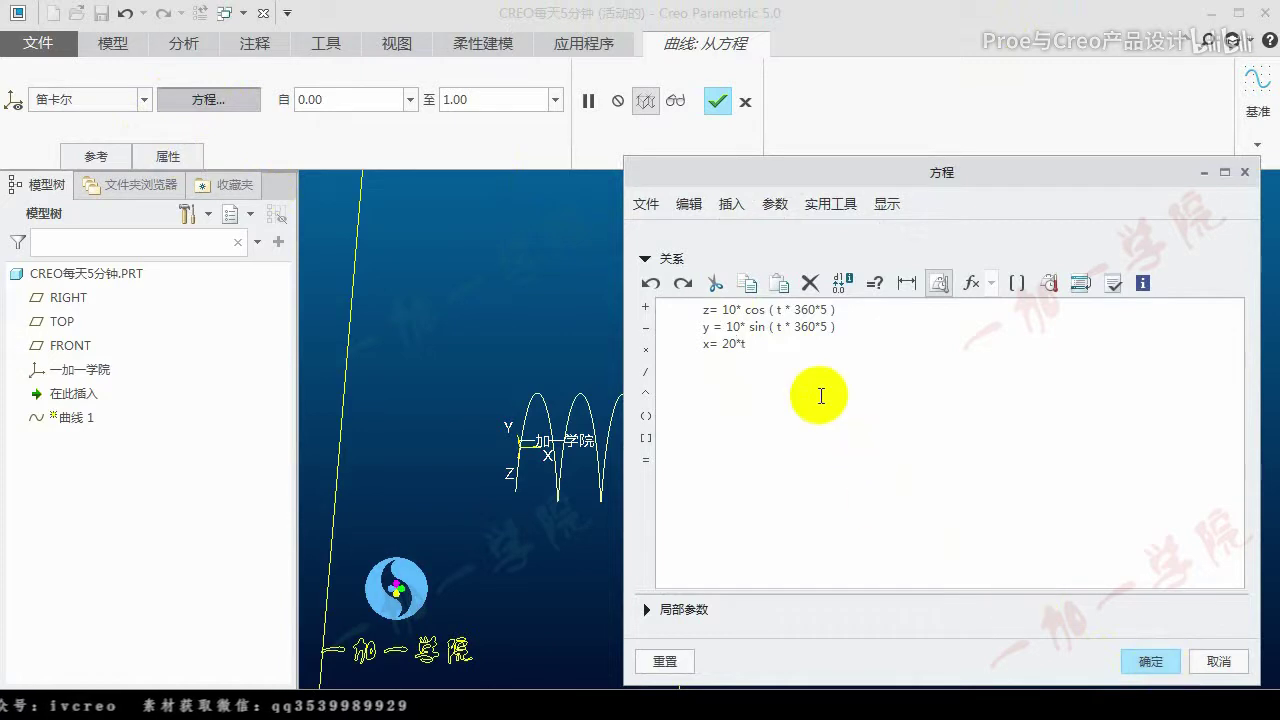
drag(746, 396, 768, 441)
mouse_move(812, 430)
mouse_down()
mouse_move(818, 470)
mouse_move(858, 490)
mouse_up()
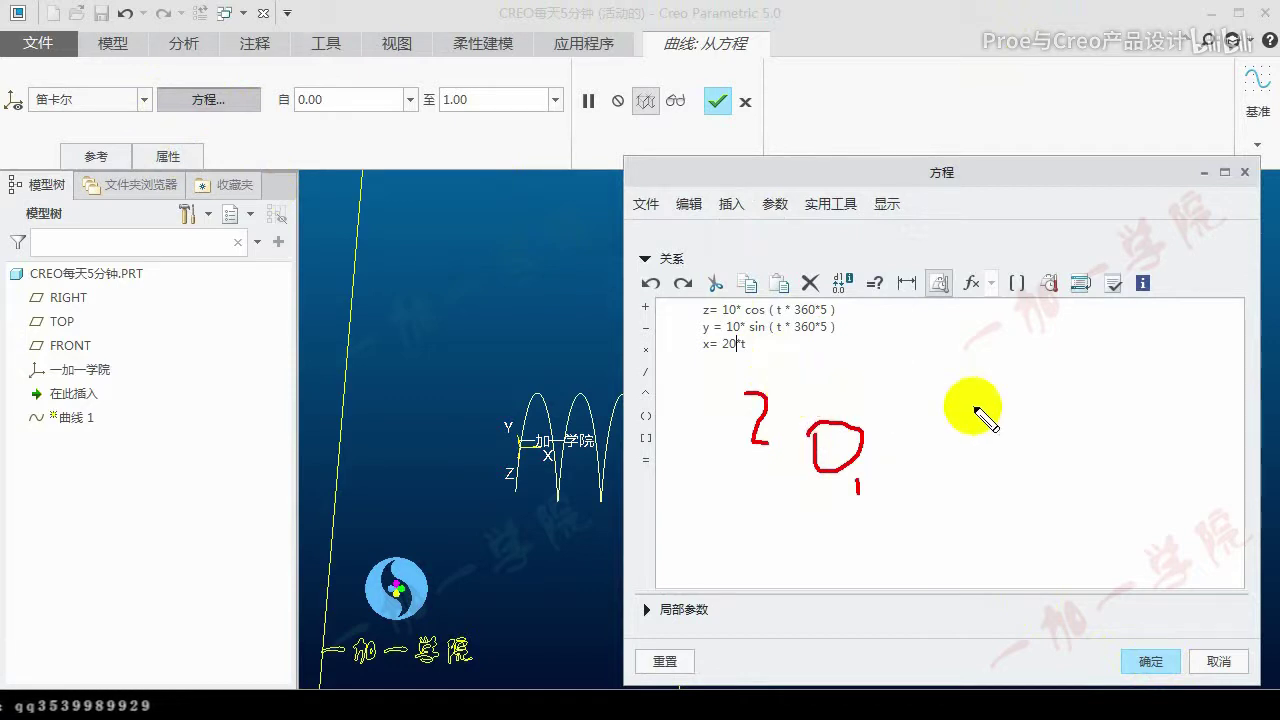
key(Escape)
click(1150, 662)
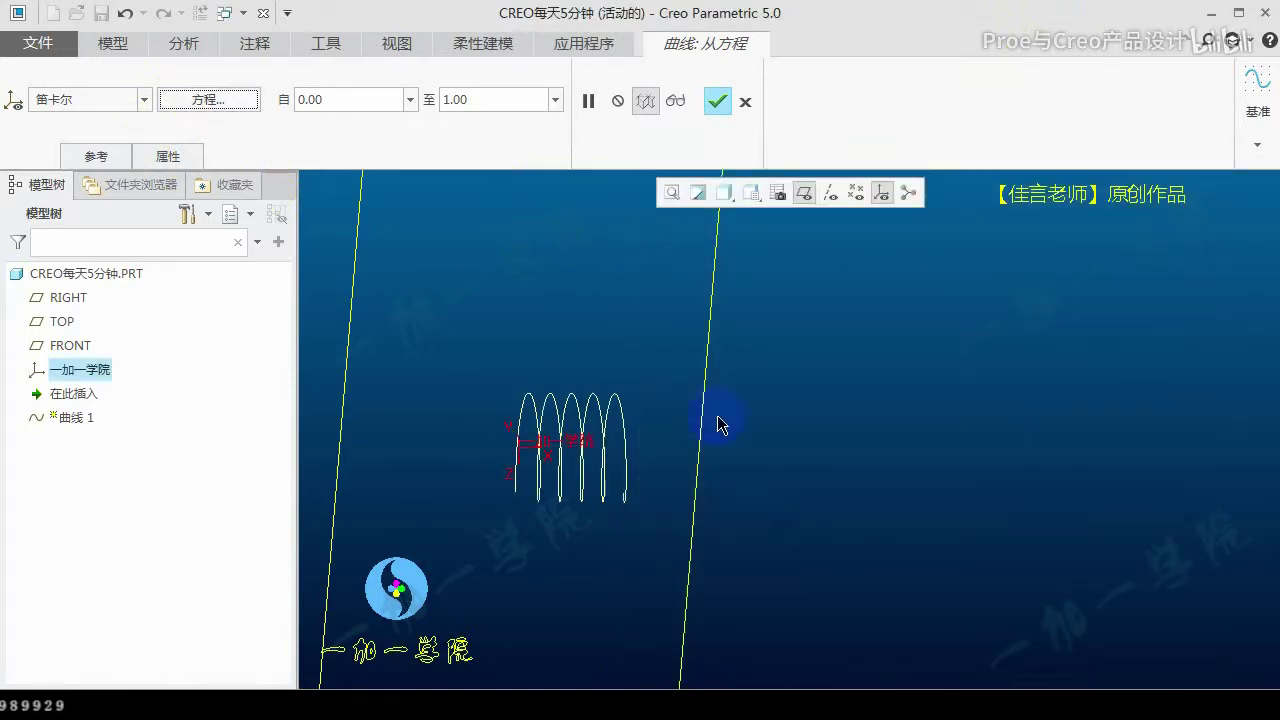
Complete 曲线 1 and hide the datum planes
scroll(690, 400, down, 3)
scroll(670, 420, down, 2)
click(717, 100)
scroll(650, 420, up, 3)
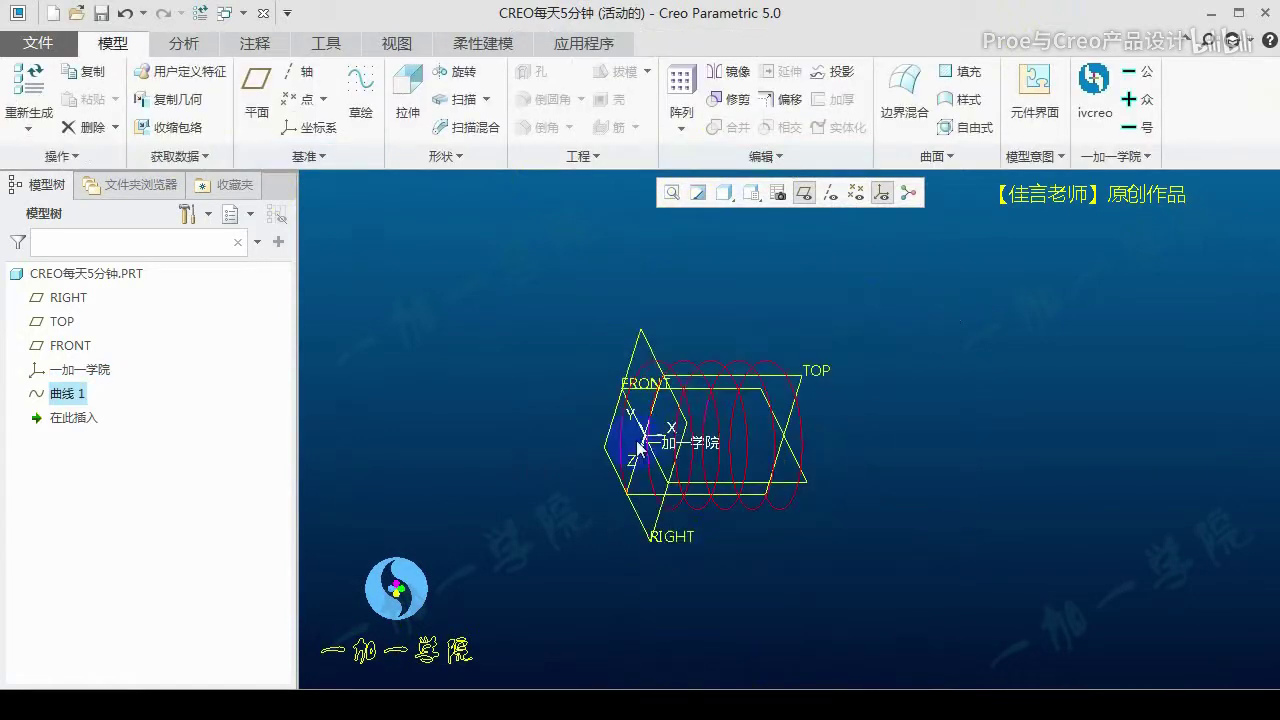
click(803, 193)
shift+middle_drag(783, 239, 727, 415)
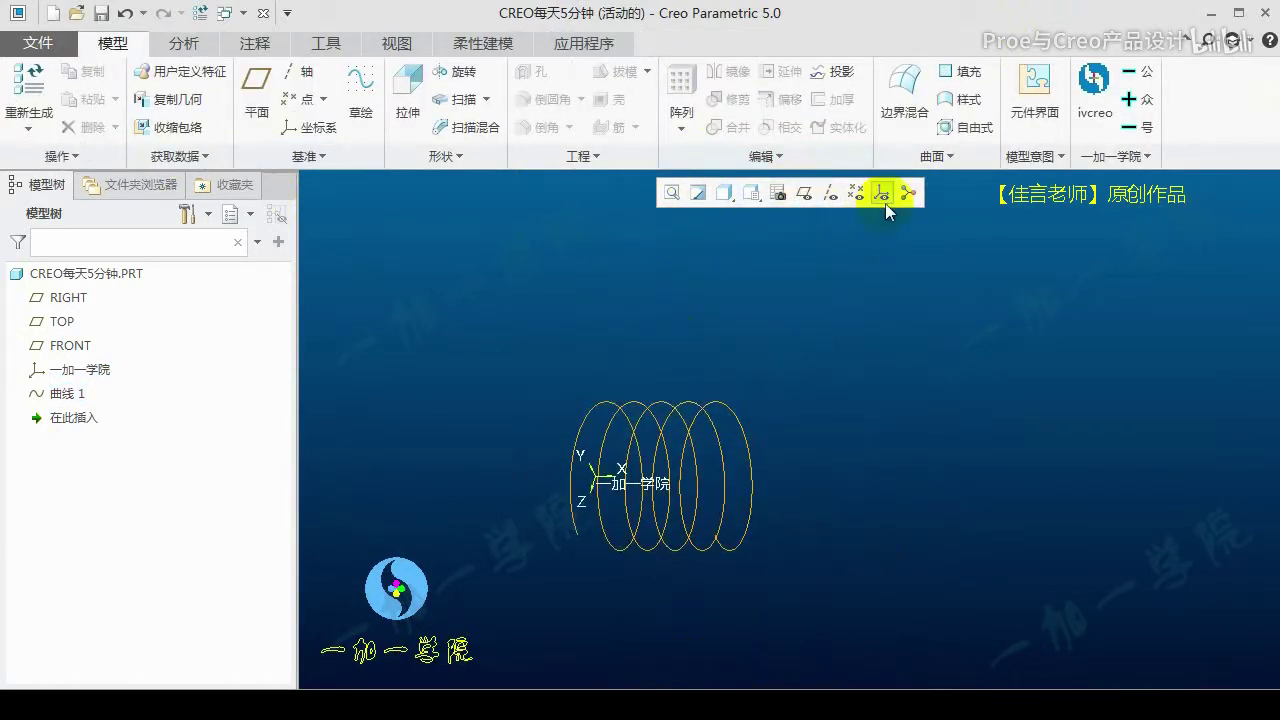
click(796, 196)
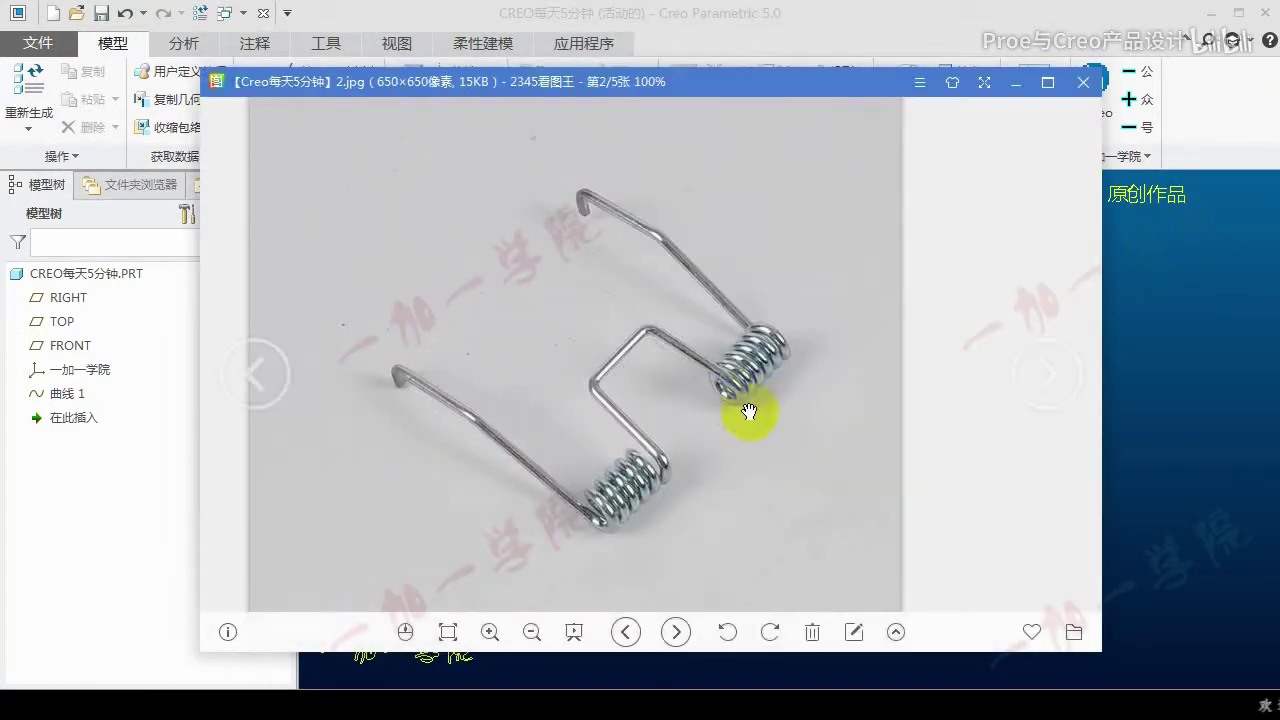
drag(583, 515, 500, 443)
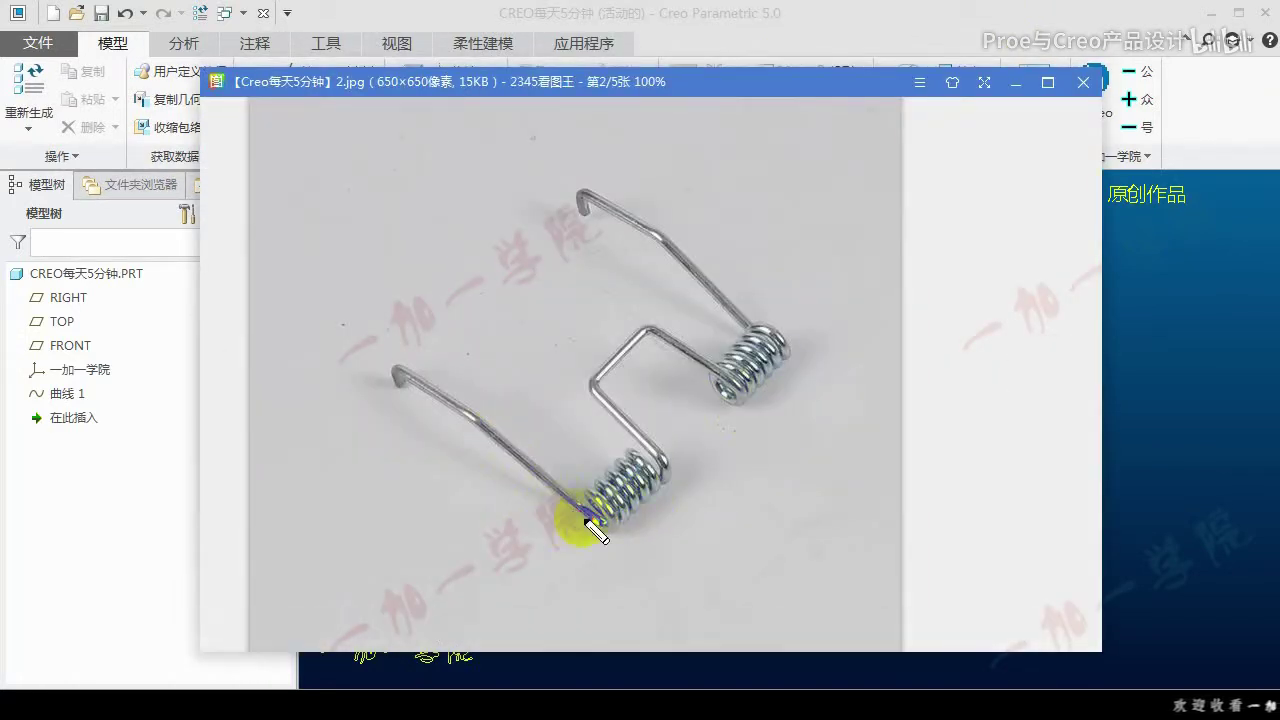
mouse_move(572, 512)
mouse_down()
mouse_move(476, 415)
mouse_move(496, 411)
mouse_up()
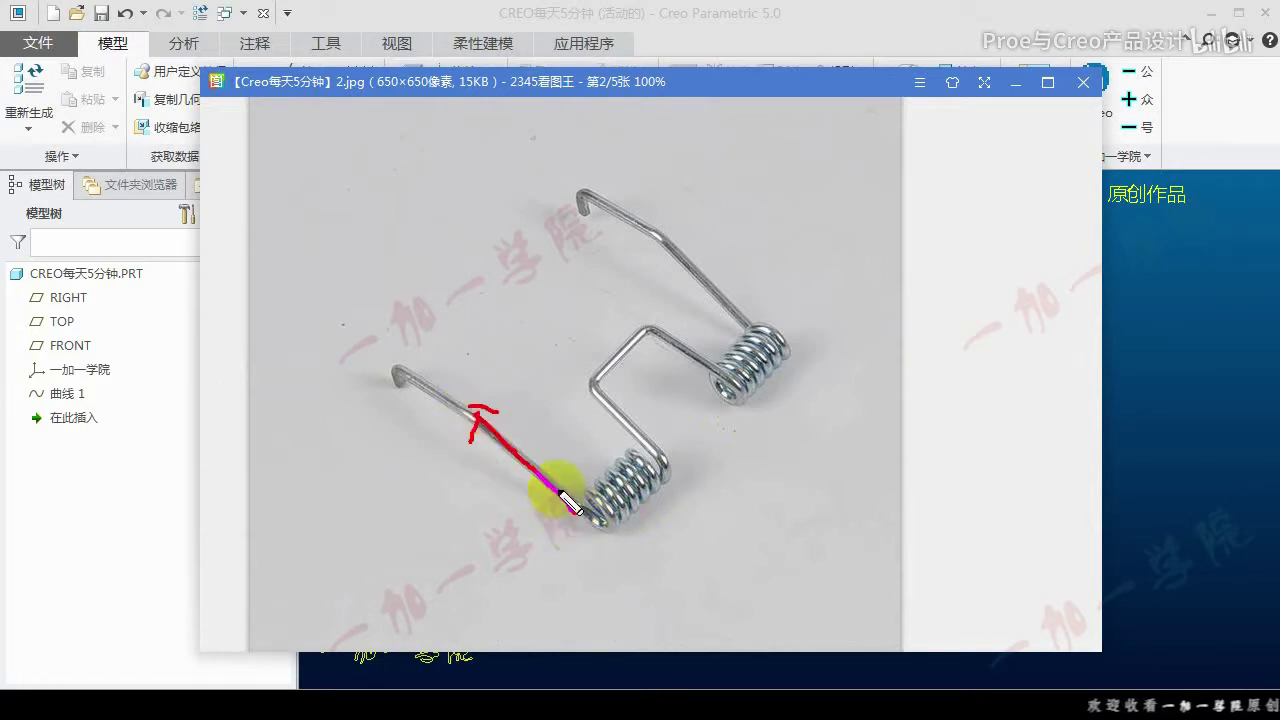
mouse_move(558, 500)
mouse_down()
mouse_move(476, 410)
mouse_move(508, 415)
mouse_up()
drag(662, 467, 618, 408)
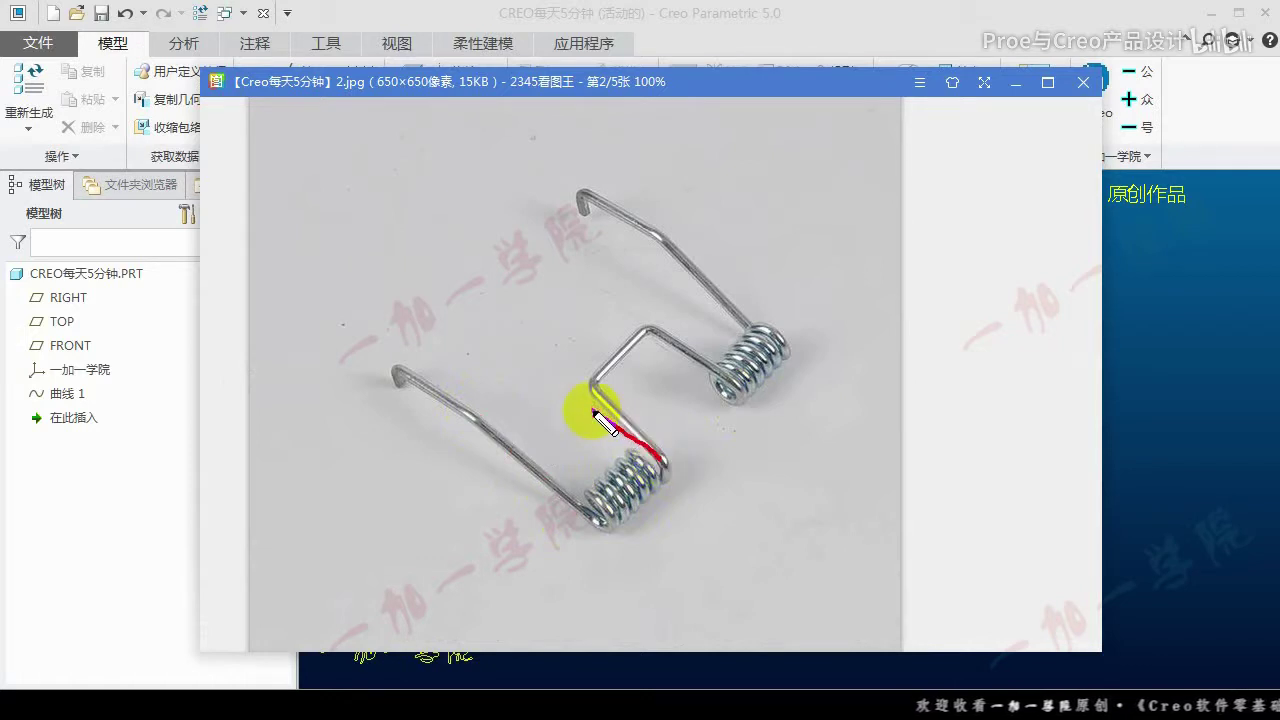
click(1125, 313)
mouse_move(1125, 313)
middle_down()
mouse_move(800, 386)
mouse_move(651, 457)
mouse_move(667, 470)
middle_up()
click(806, 200)
Inspect the helix from oblique angles, then select 曲线 1 in the model tree
mouse_move(731, 437)
middle_down()
mouse_move(714, 457)
mouse_move(691, 434)
mouse_move(686, 490)
middle_up()
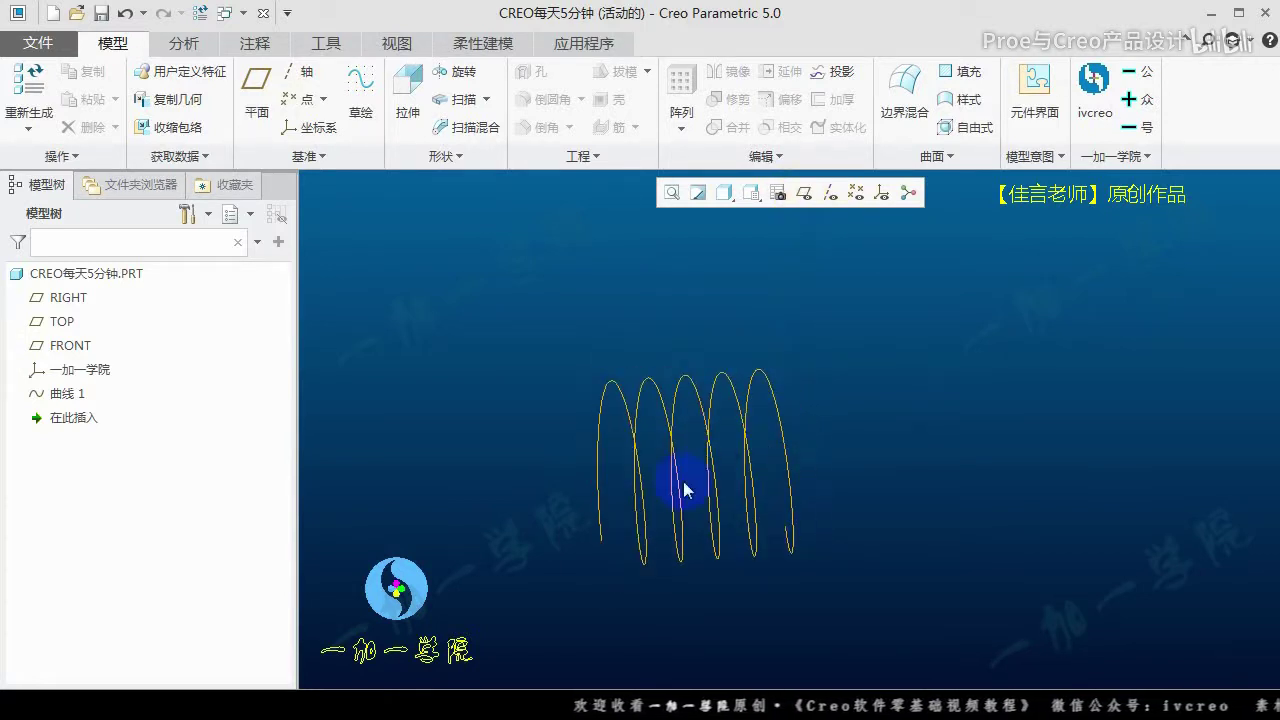
click(597, 483)
mouse_move(682, 575)
middle_down()
mouse_move(683, 557)
mouse_move(822, 456)
middle_up()
click(760, 460)
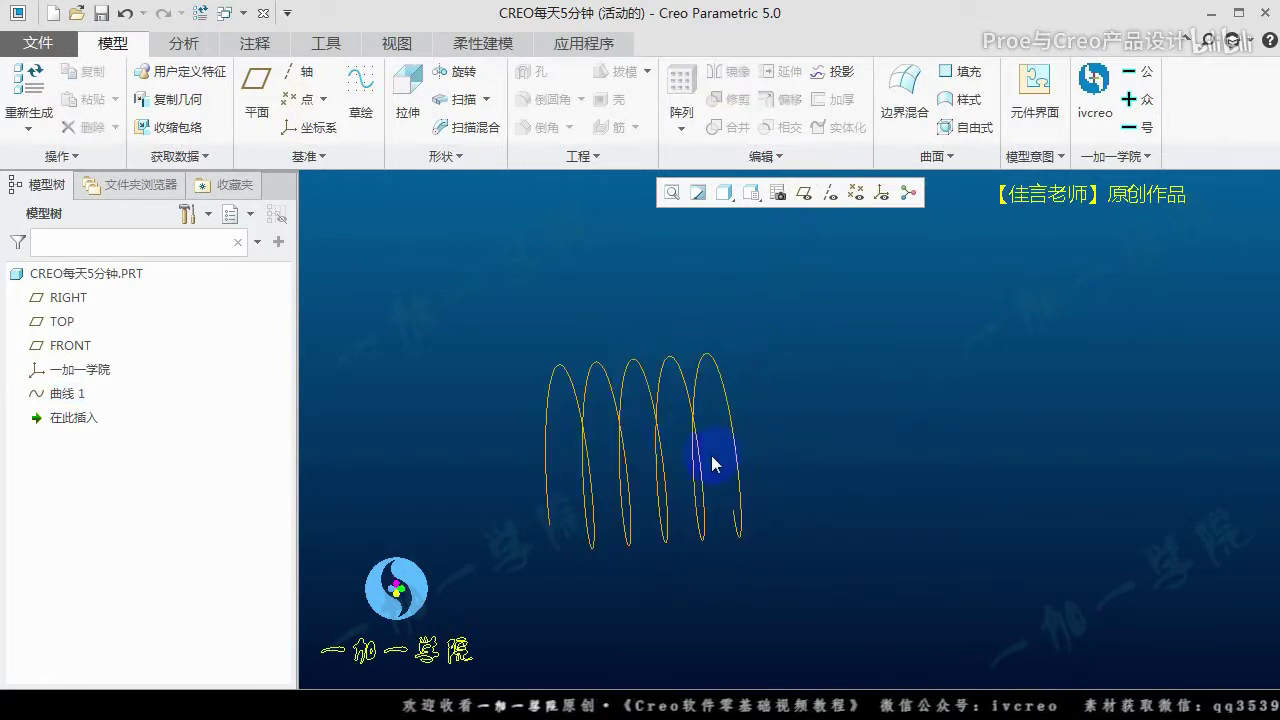
middle_drag(580, 414, 594, 406)
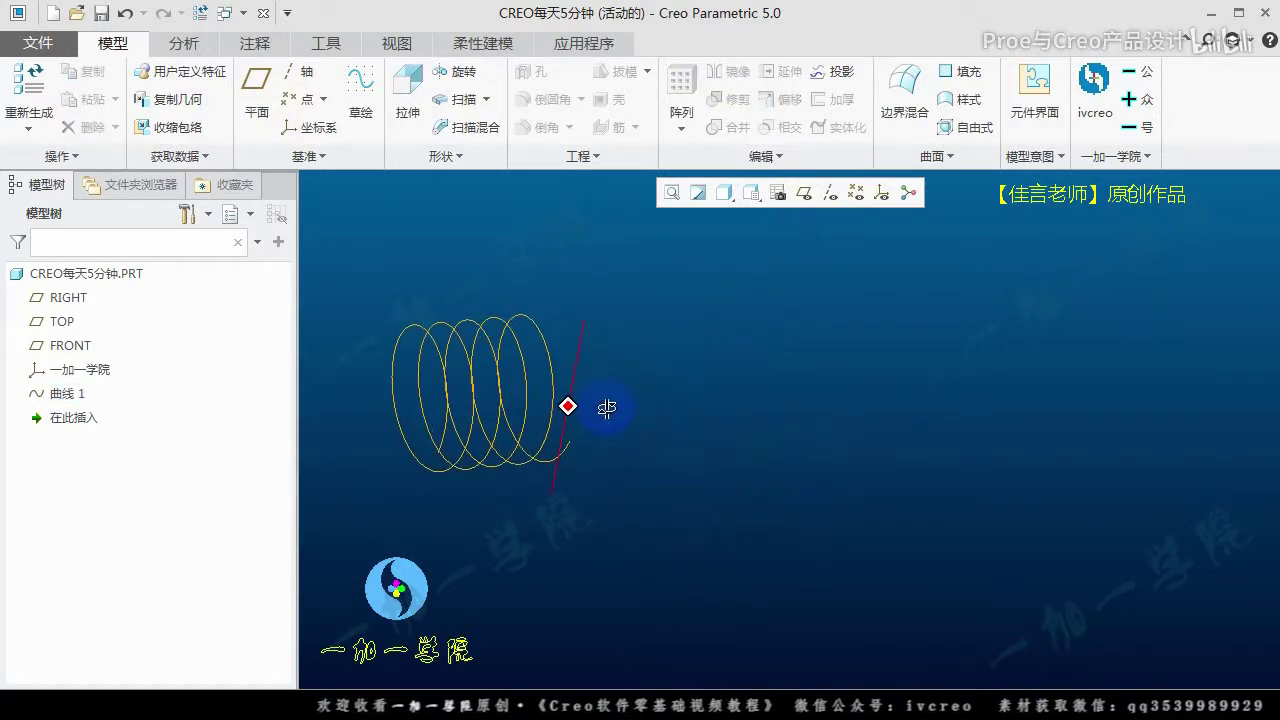
shift+middle_drag(446, 417, 606, 440)
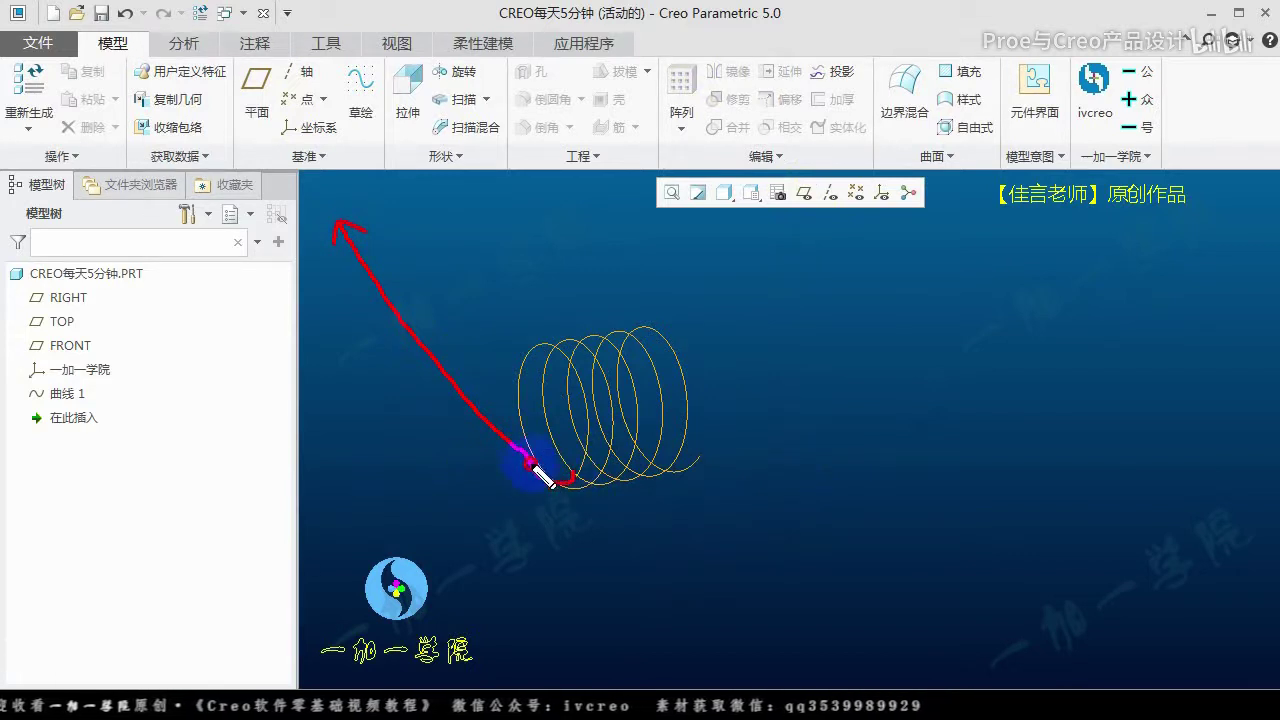
shift+middle_drag(509, 454, 481, 373)
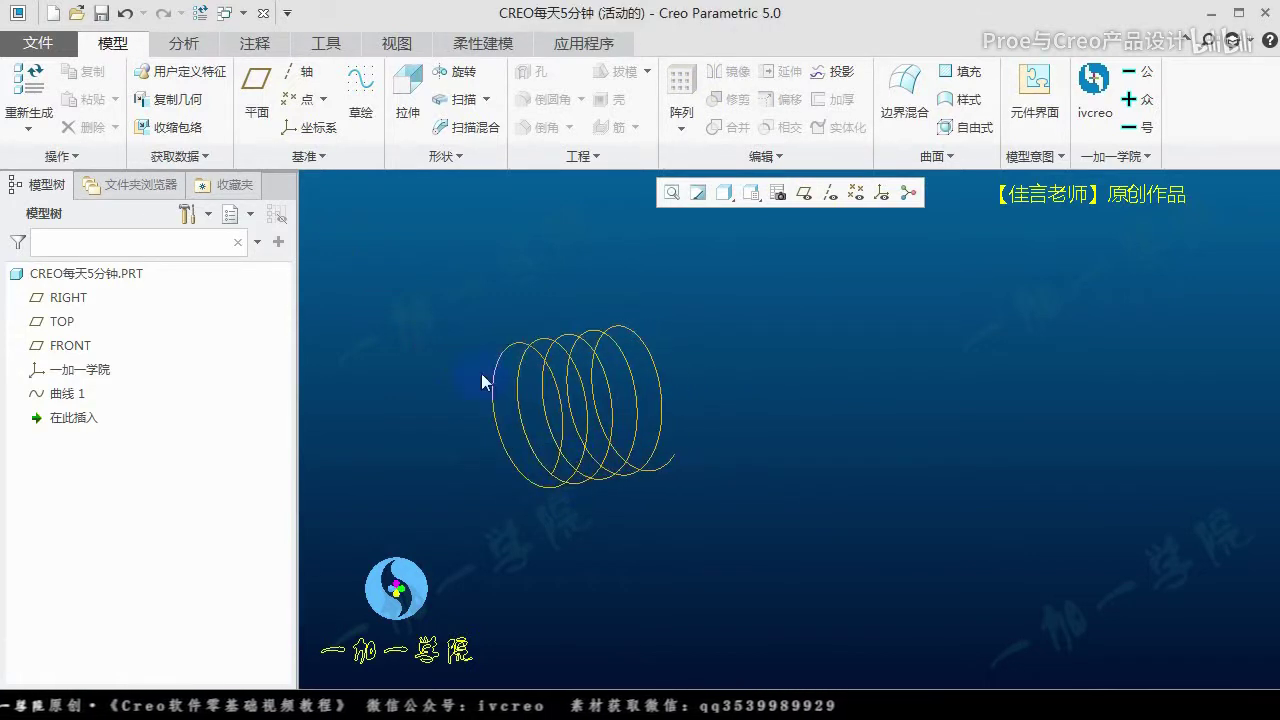
click(70, 393)
Edit the definition of 曲线 1 and adjust the phase offsets in the z and y equations
click(97, 266)
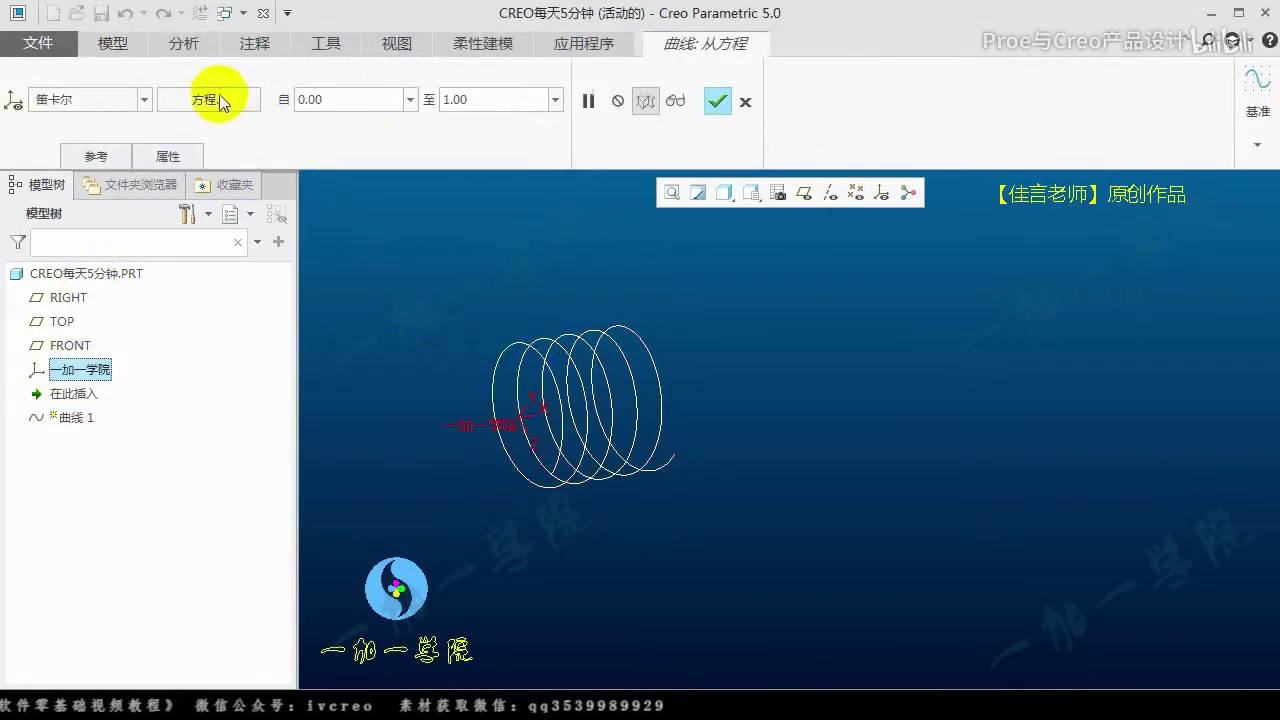
click(208, 99)
shift+middle_drag(586, 414, 428, 386)
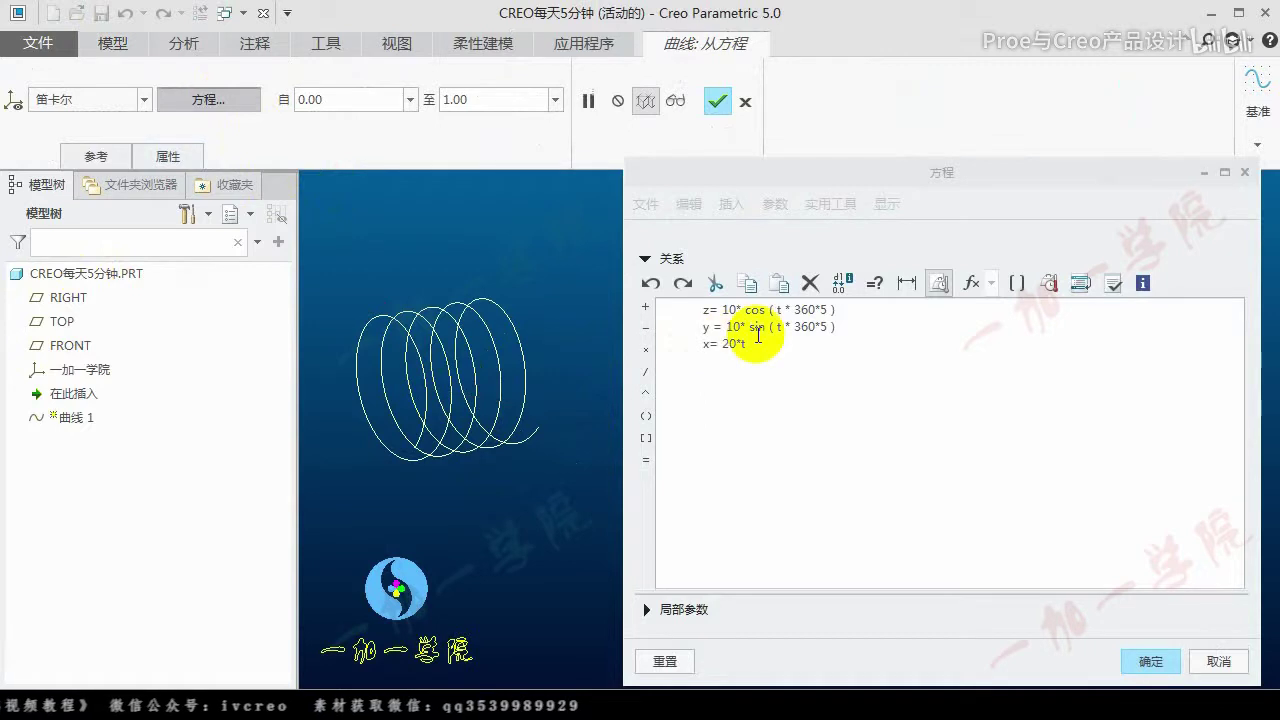
click(848, 318)
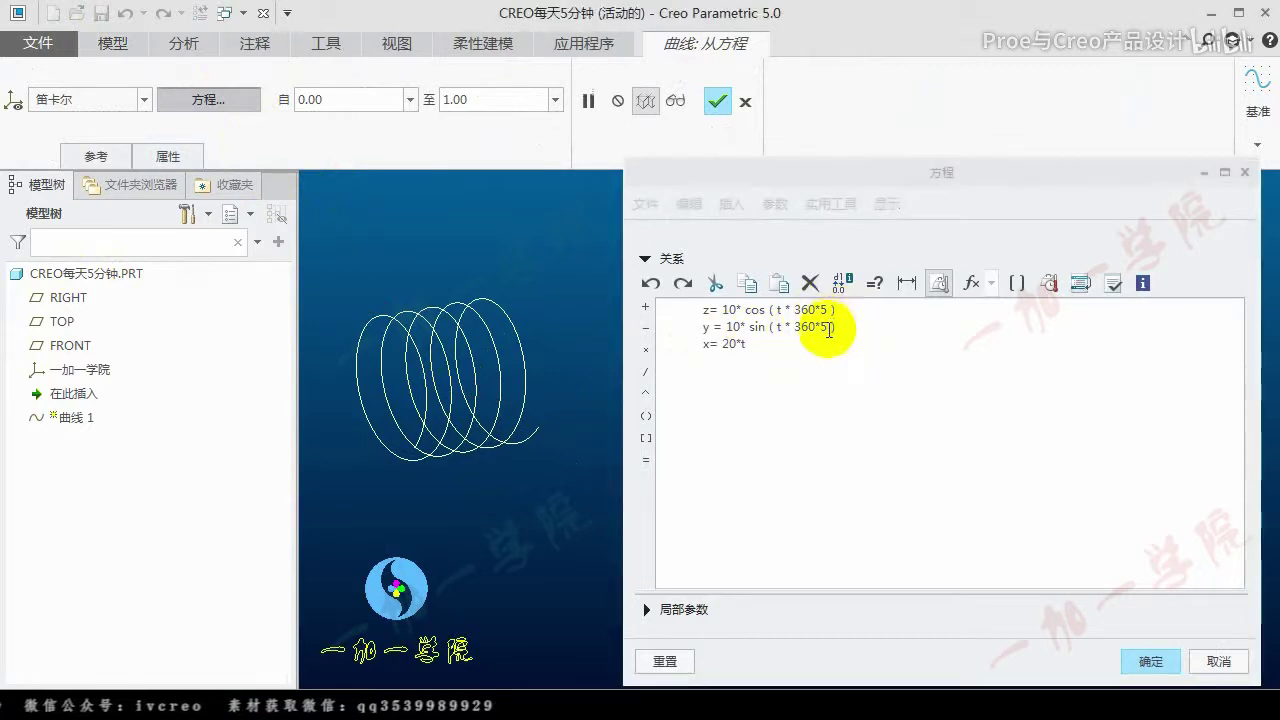
click(829, 310)
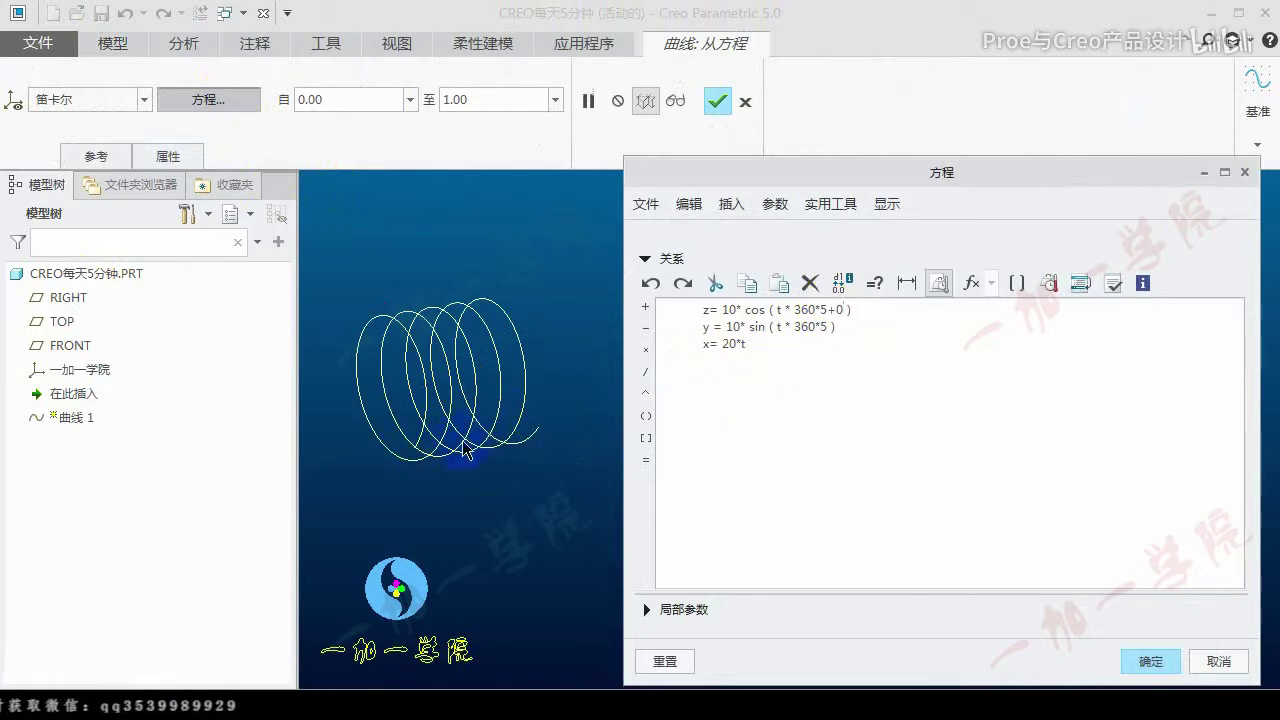
click(352, 452)
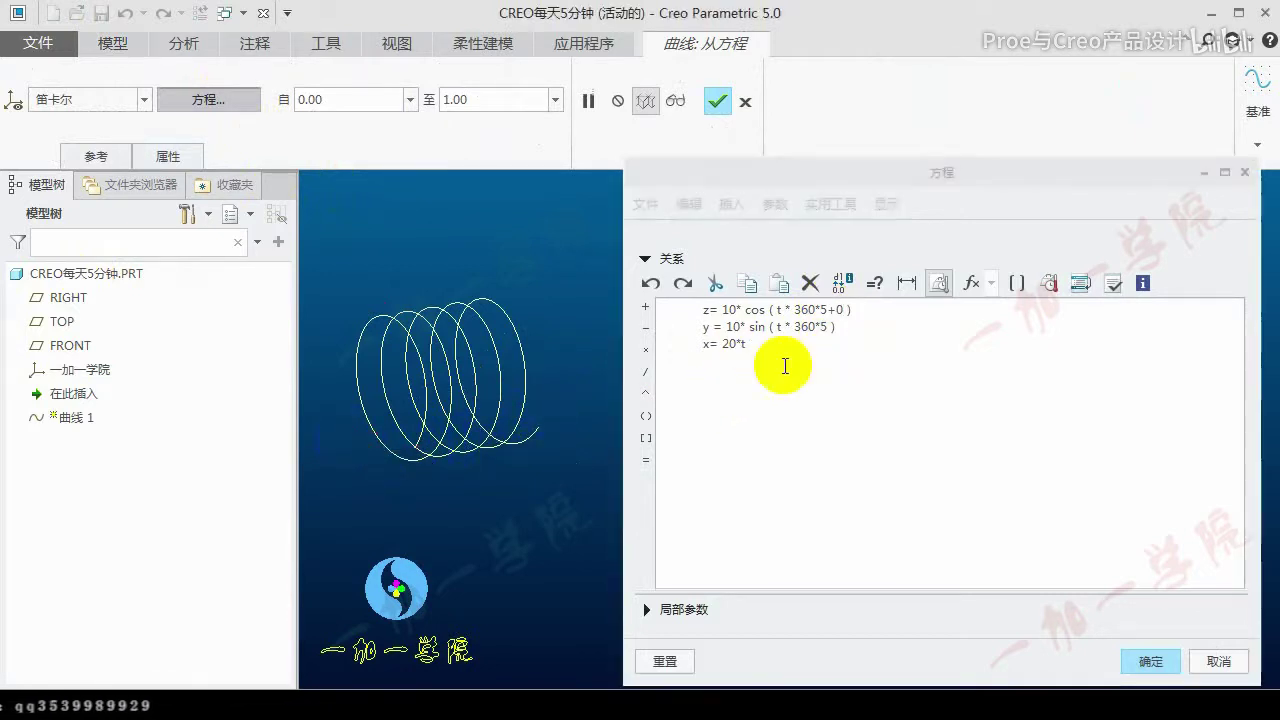
click(831, 311)
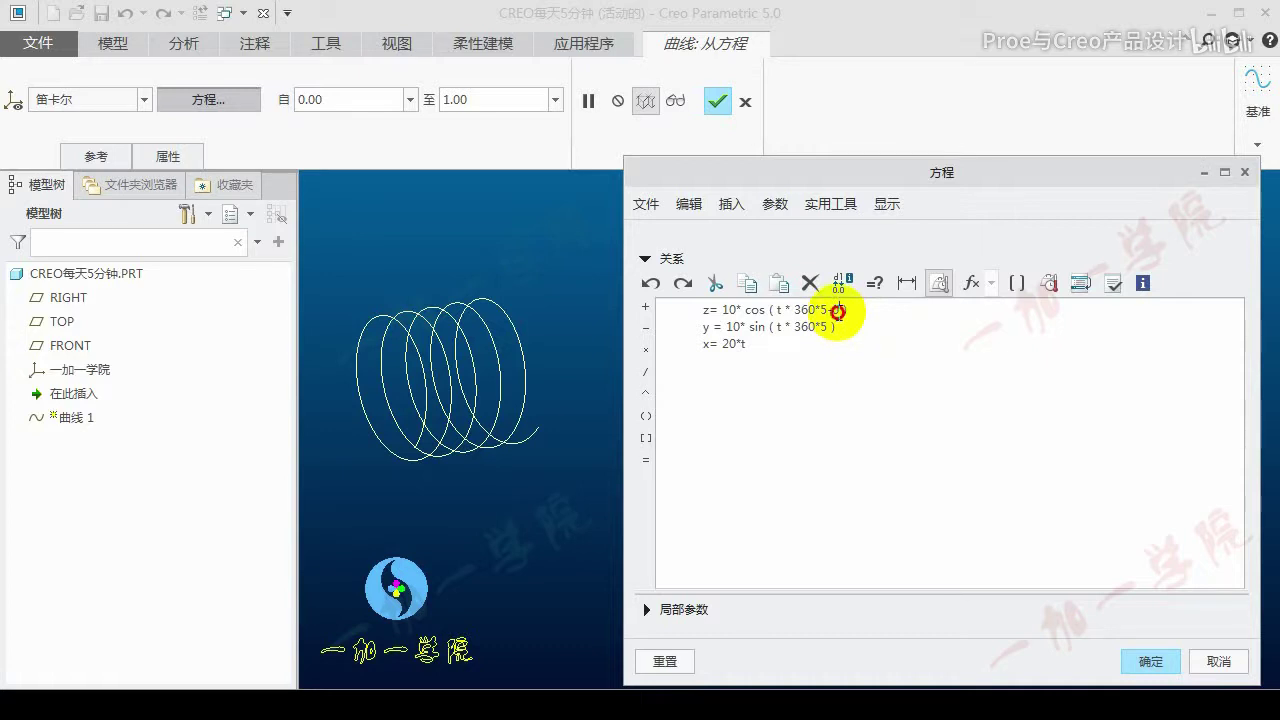
double_click(835, 311)
text(-50)
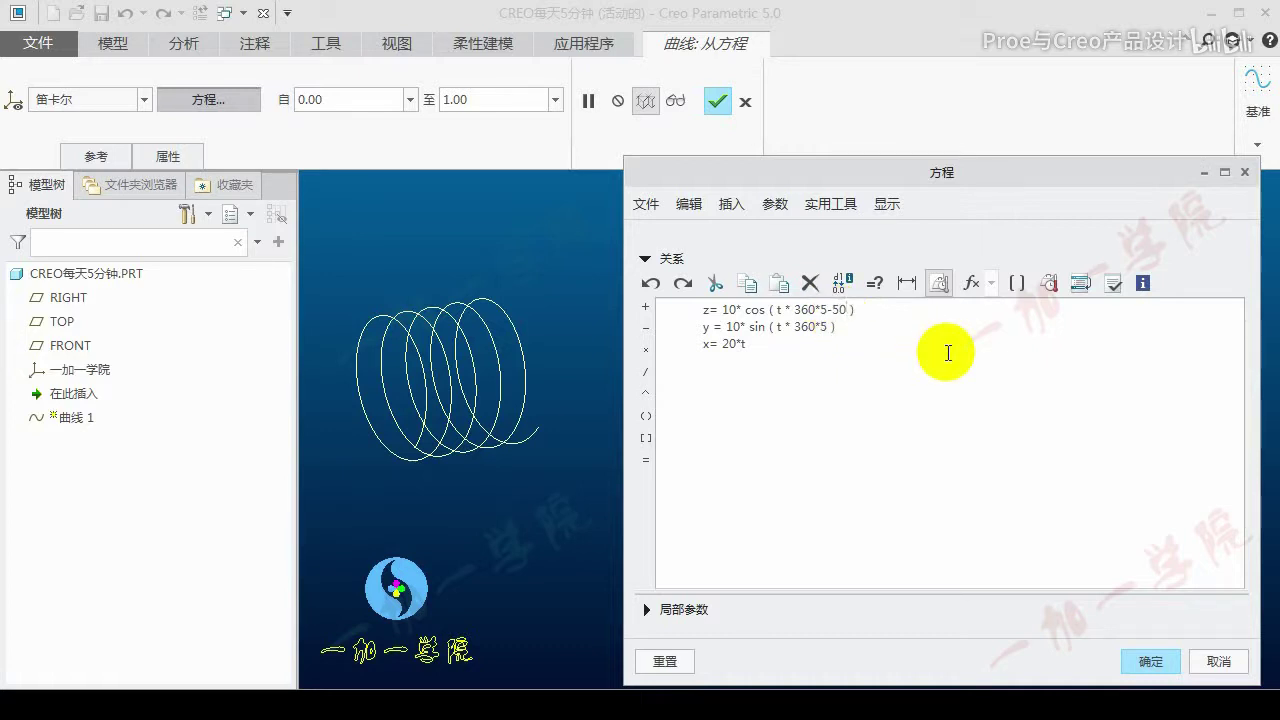
click(828, 327)
text(-50)
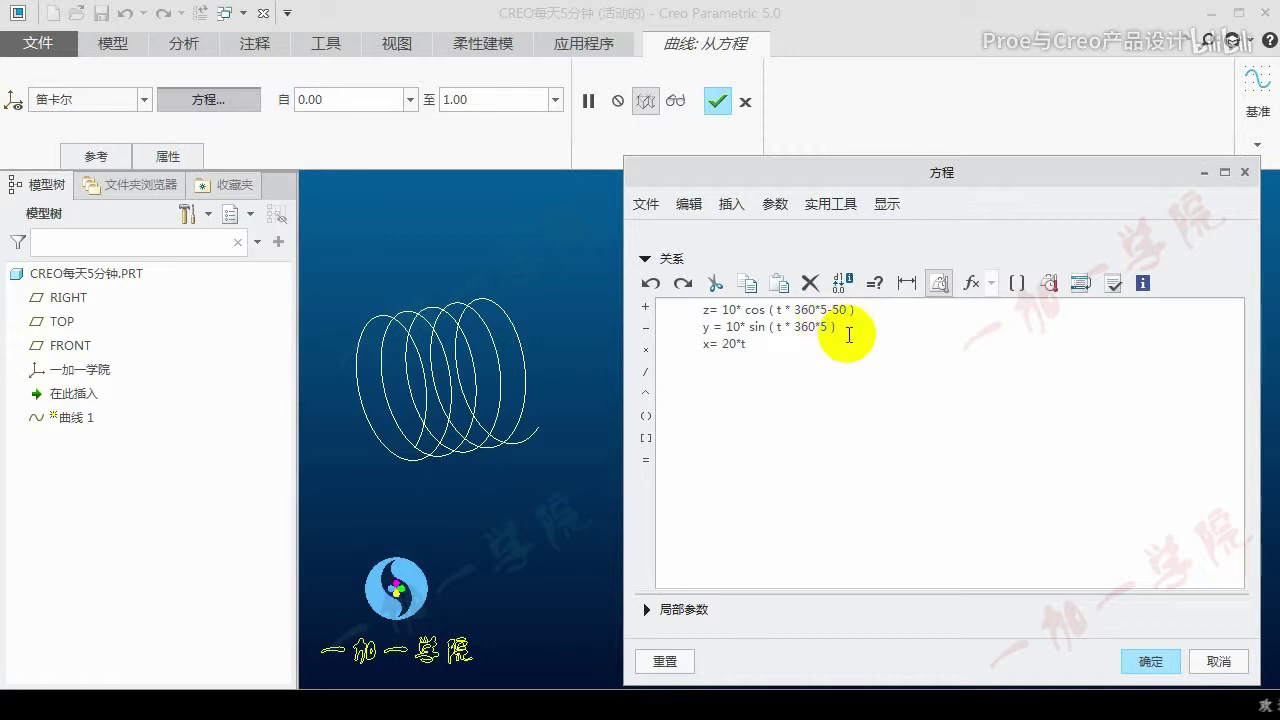
click(1148, 661)
Set both phase offsets to -100 and complete the redefined 曲线 1
mouse_move(908, 472)
middle_down()
mouse_move(730, 485)
mouse_move(636, 452)
mouse_move(692, 436)
mouse_move(568, 510)
mouse_move(672, 428)
middle_up()
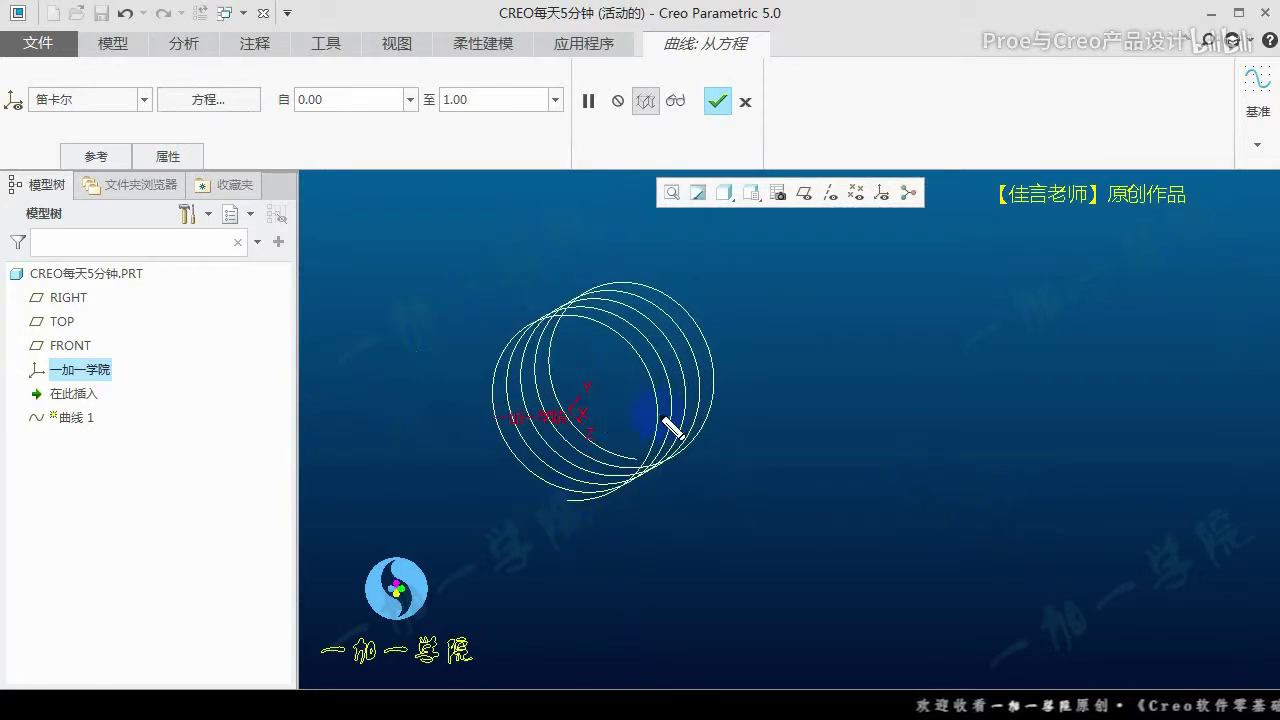
mouse_move(563, 514)
middle_down()
mouse_move(666, 443)
mouse_move(682, 448)
mouse_move(674, 463)
middle_up()
mouse_move(666, 523)
shift+middle_down()
mouse_move(640, 423)
mouse_move(686, 443)
mouse_move(580, 429)
shift+middle_up()
click(210, 100)
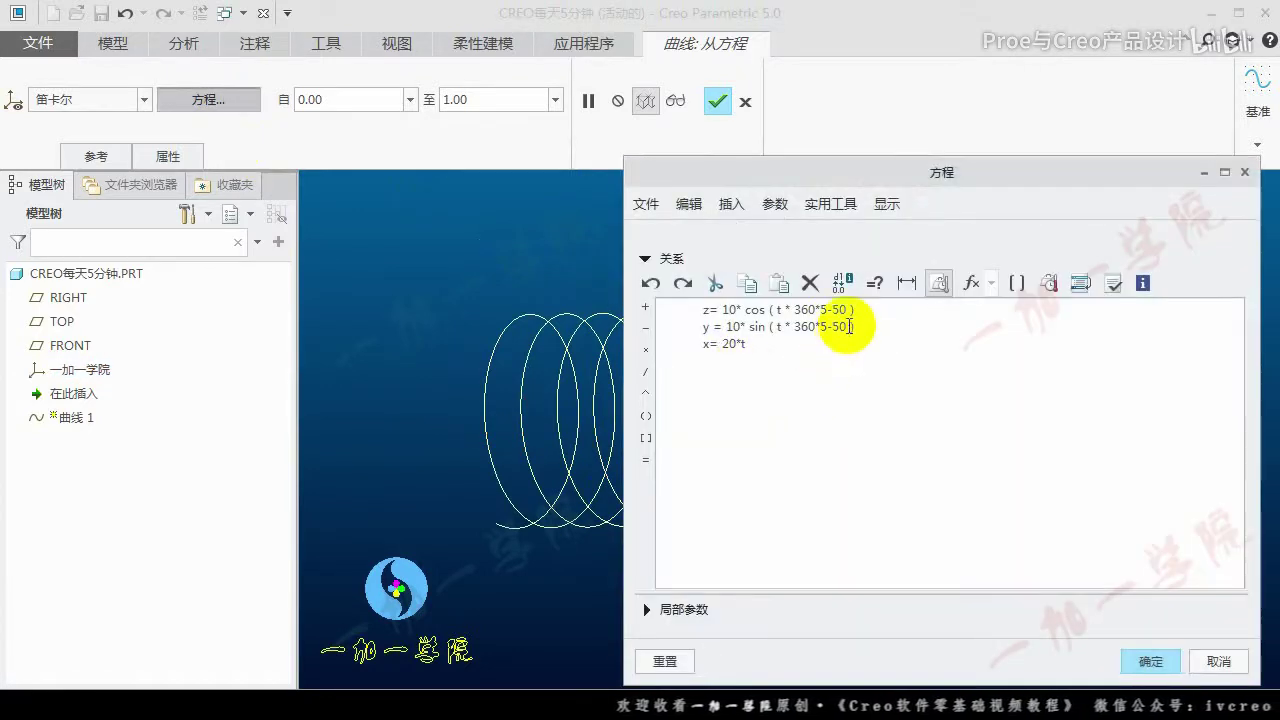
double_click(839, 310)
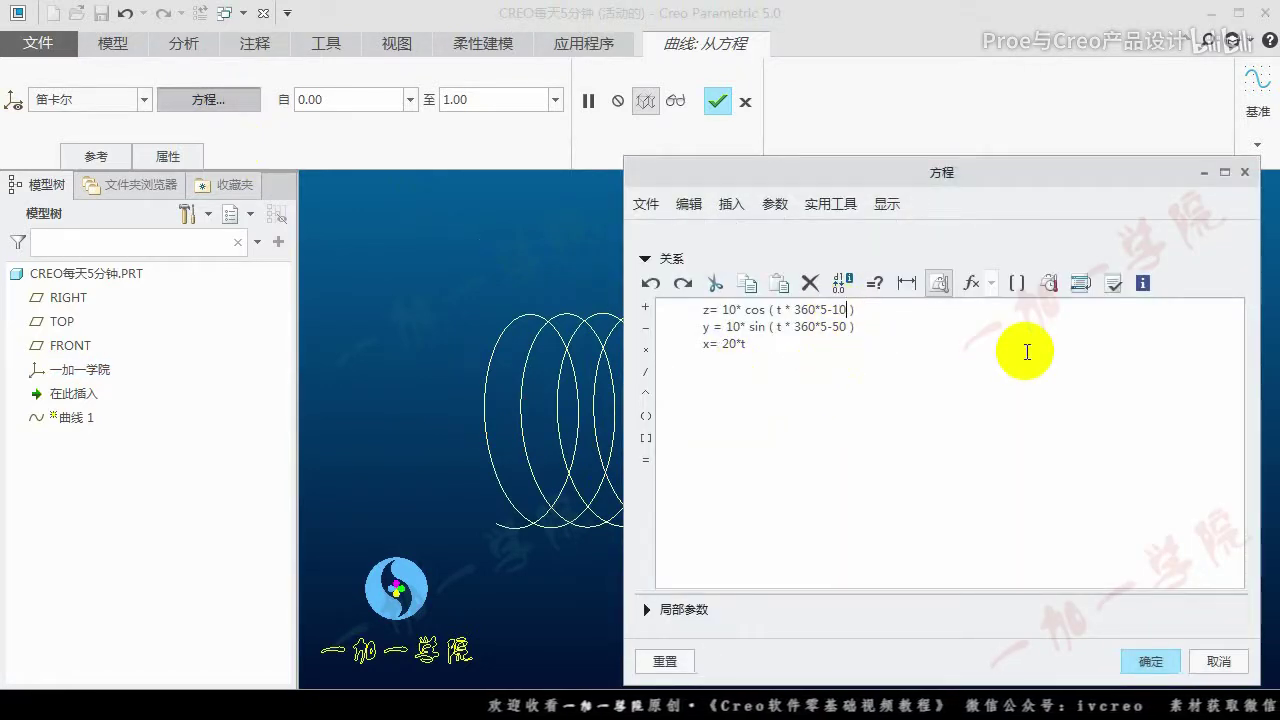
text(0)
double_click(840, 327)
text(100)
click(1116, 659)
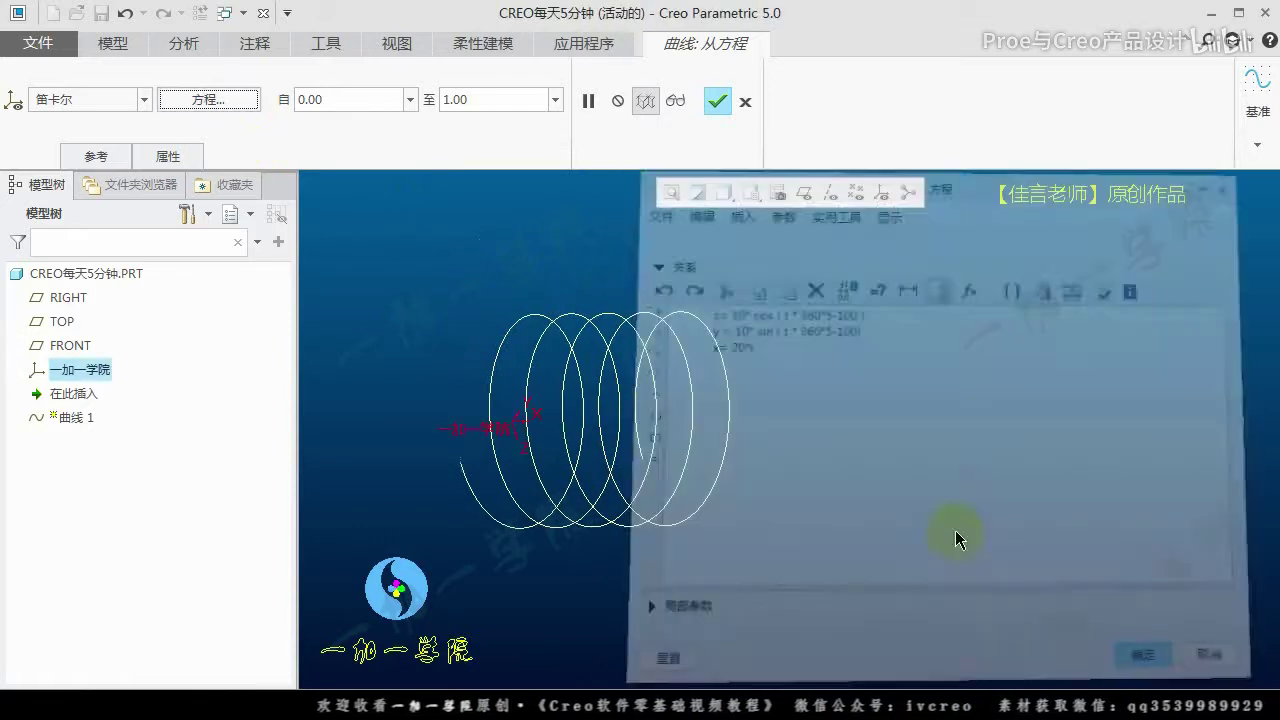
middle_click(721, 225)
Copy and paste the helix as a composite curve and drag out its start end
middle_drag(698, 438, 700, 445)
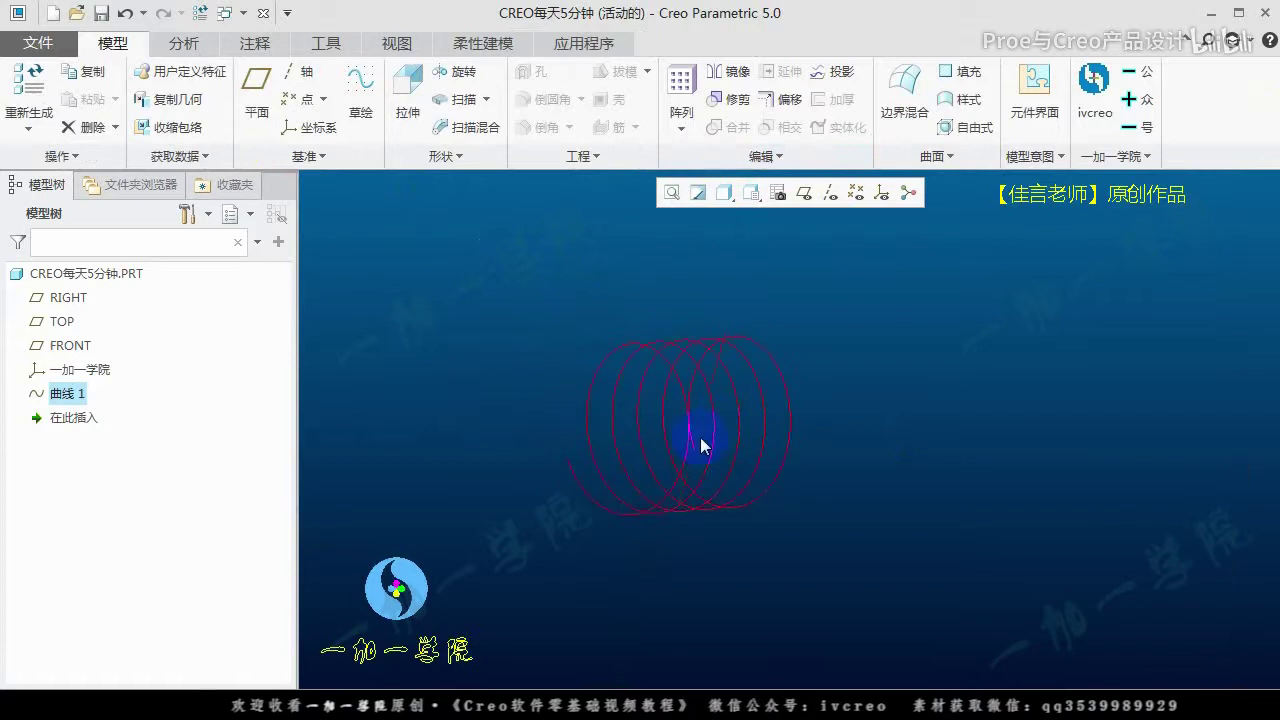
click(584, 491)
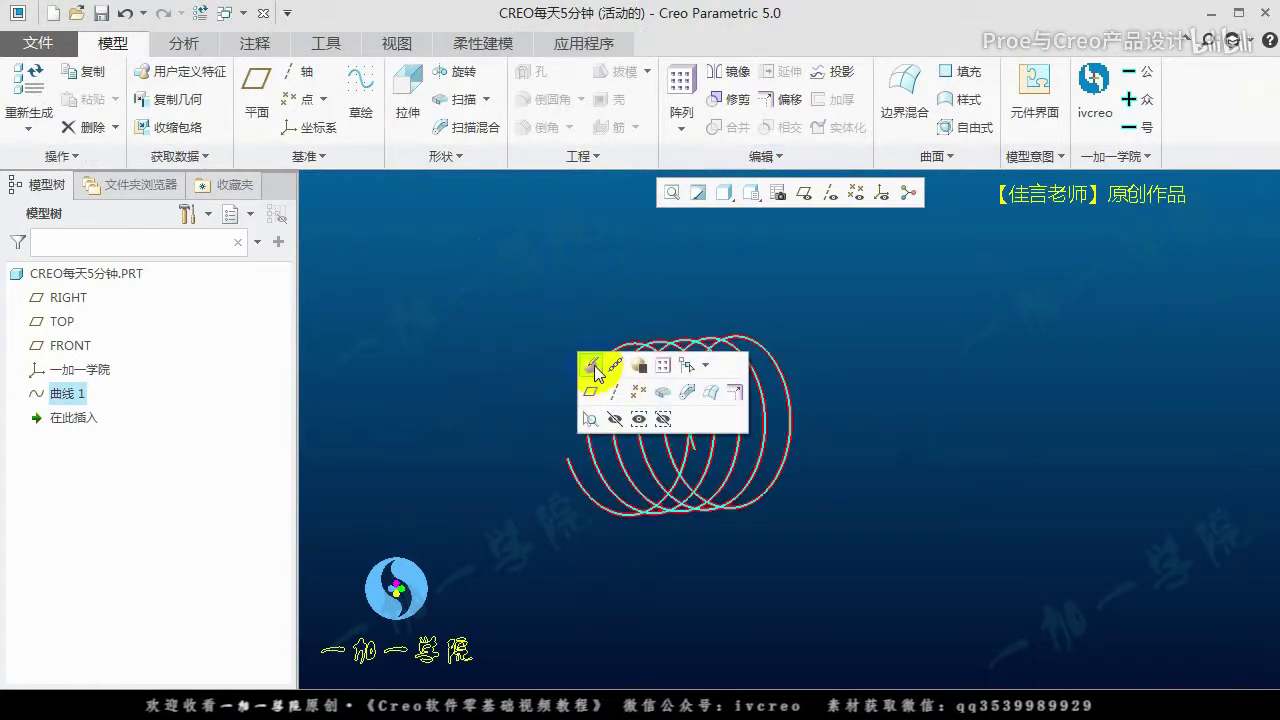
click(85, 71)
click(88, 99)
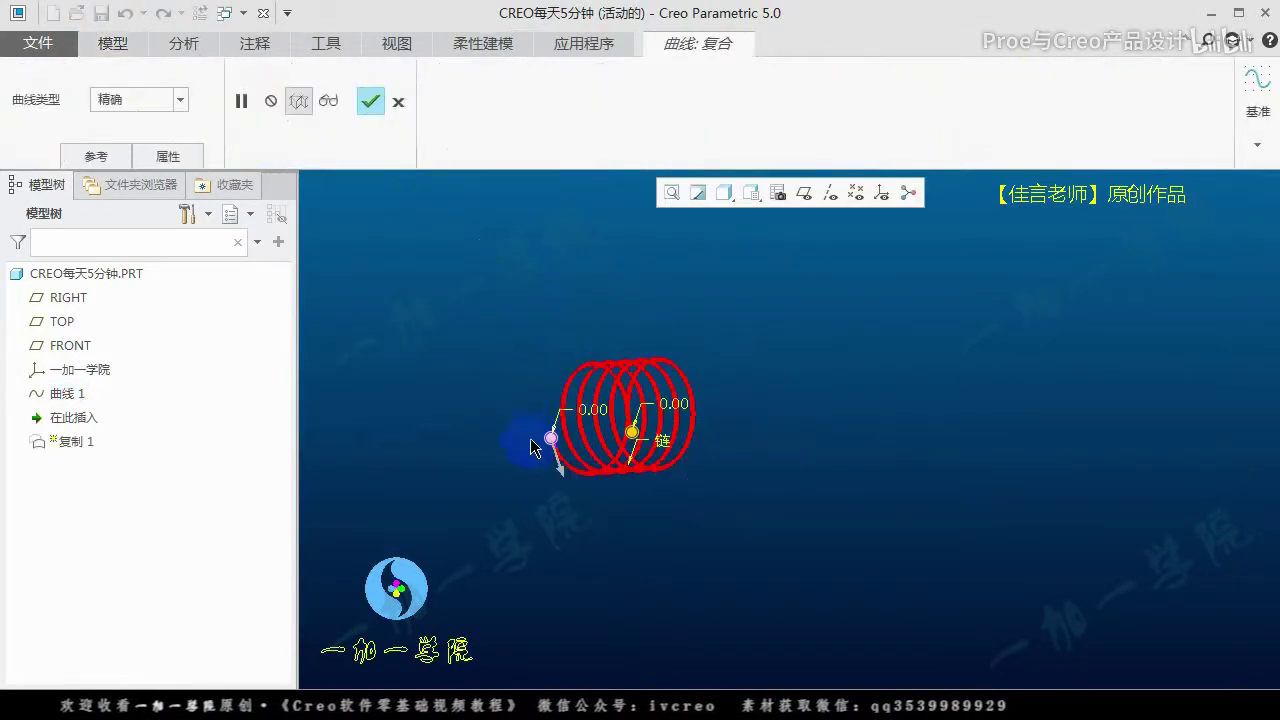
drag(552, 439, 472, 295)
Extend the straight lead-out to 21.90 from the LEFT view and complete 复制 1
scroll(557, 405, down, 5)
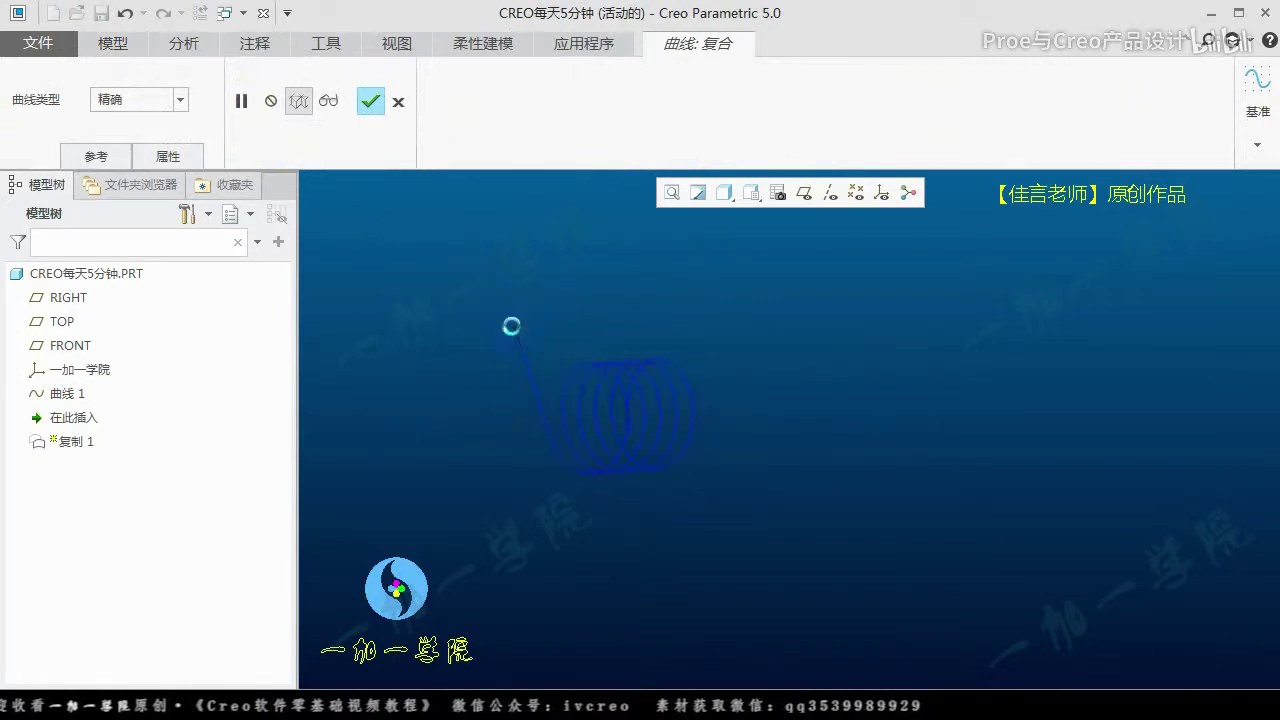
scroll(667, 518, up, 5)
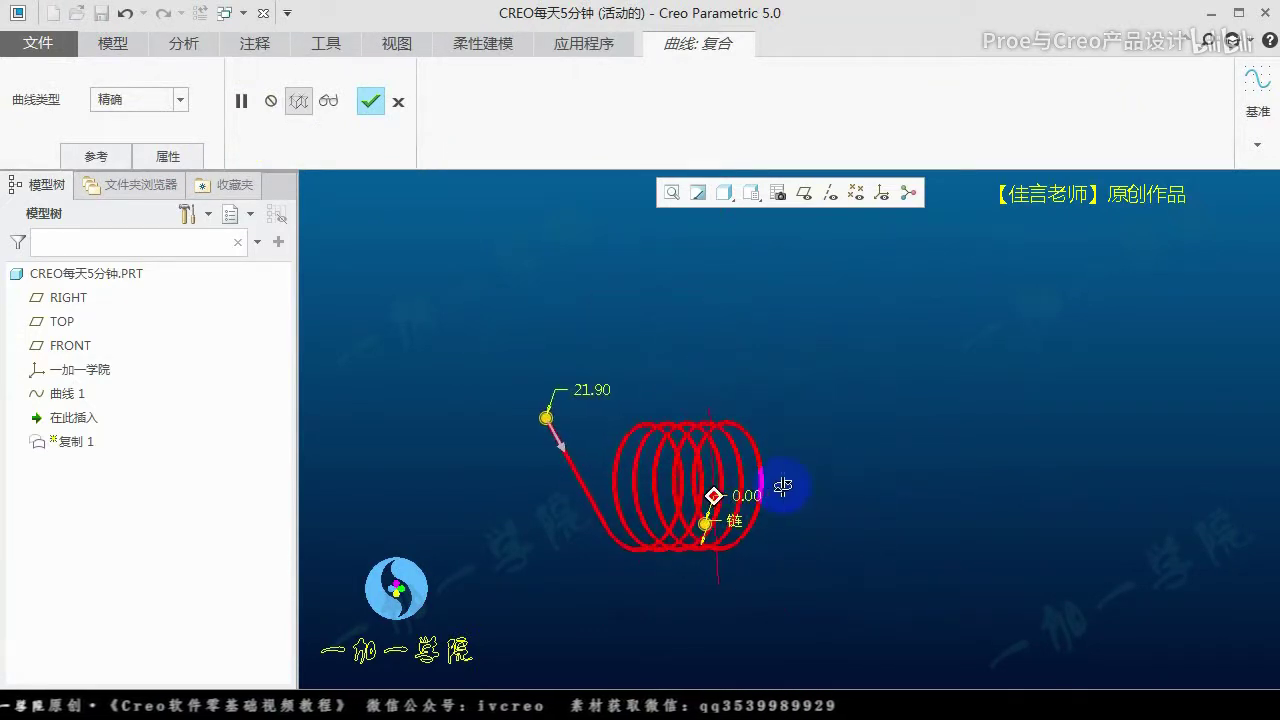
mouse_move(705, 495)
middle_down()
mouse_move(826, 497)
mouse_move(800, 420)
middle_up()
click(752, 193)
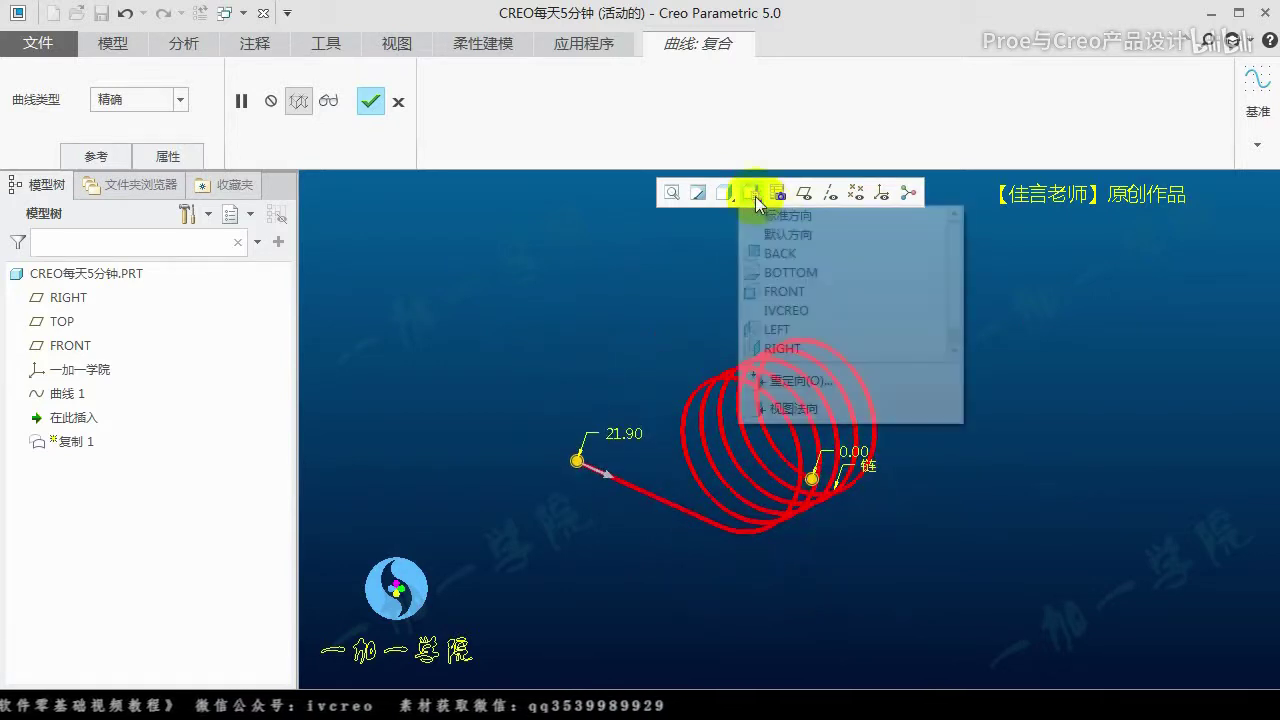
click(795, 330)
scroll(850, 420, up, 3)
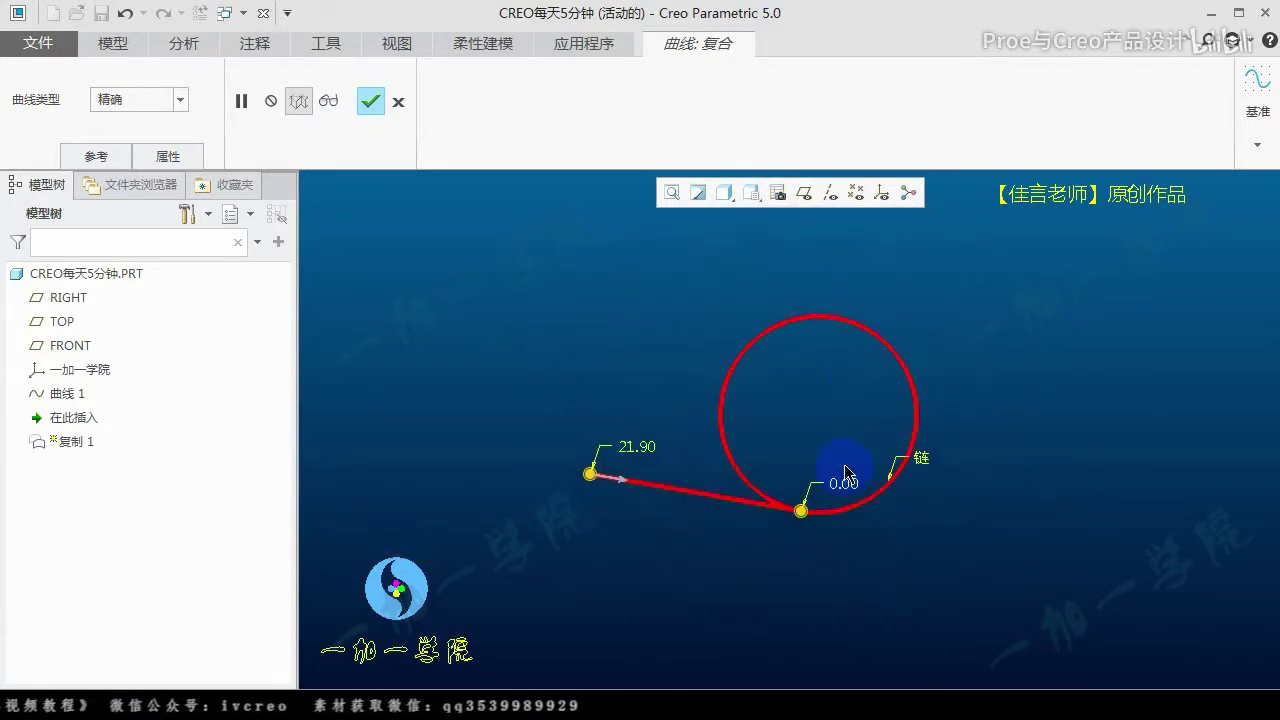
scroll(925, 500, up, 2)
scroll(862, 509, down, 1)
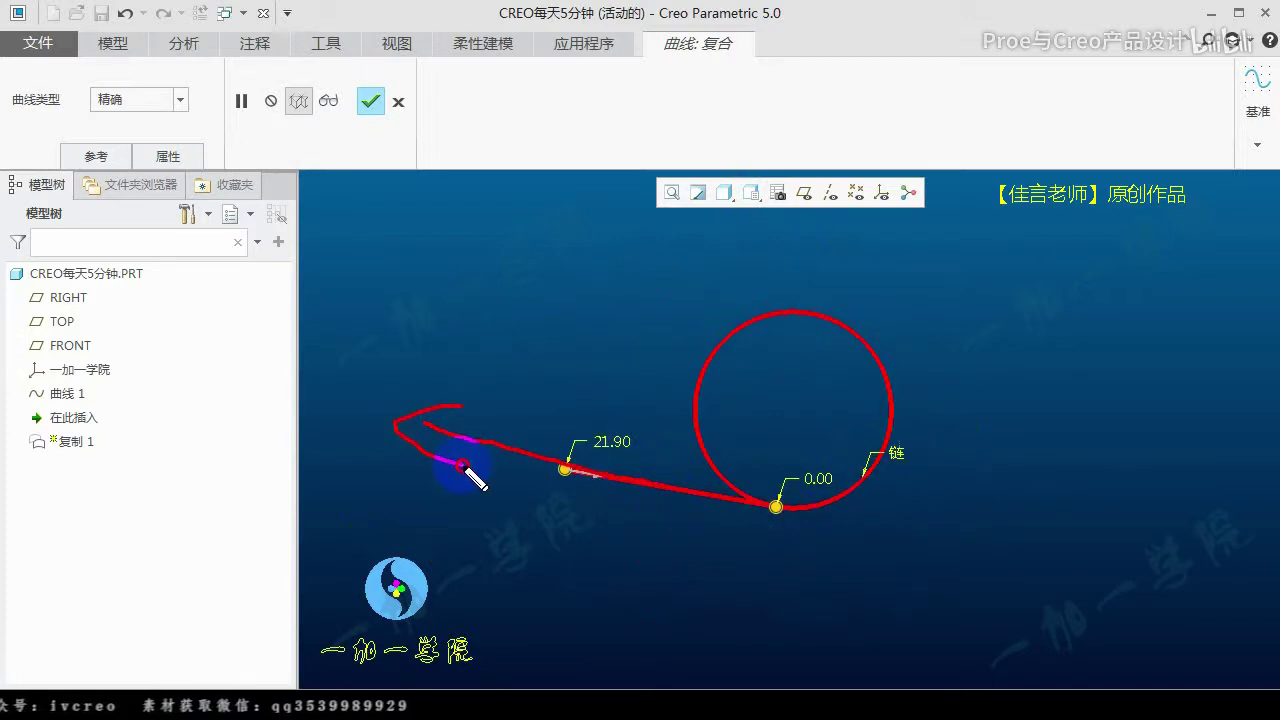
drag(692, 505, 443, 455)
drag(535, 495, 565, 468)
click(357, 115)
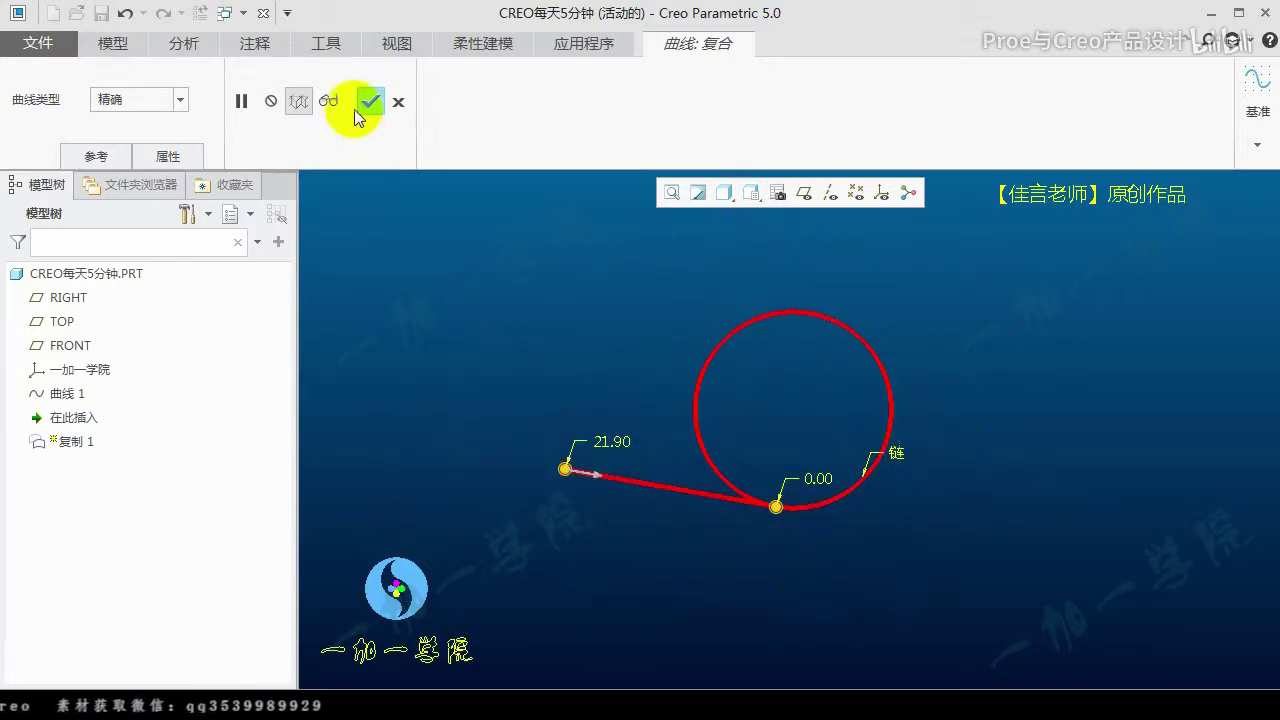
click(67, 393)
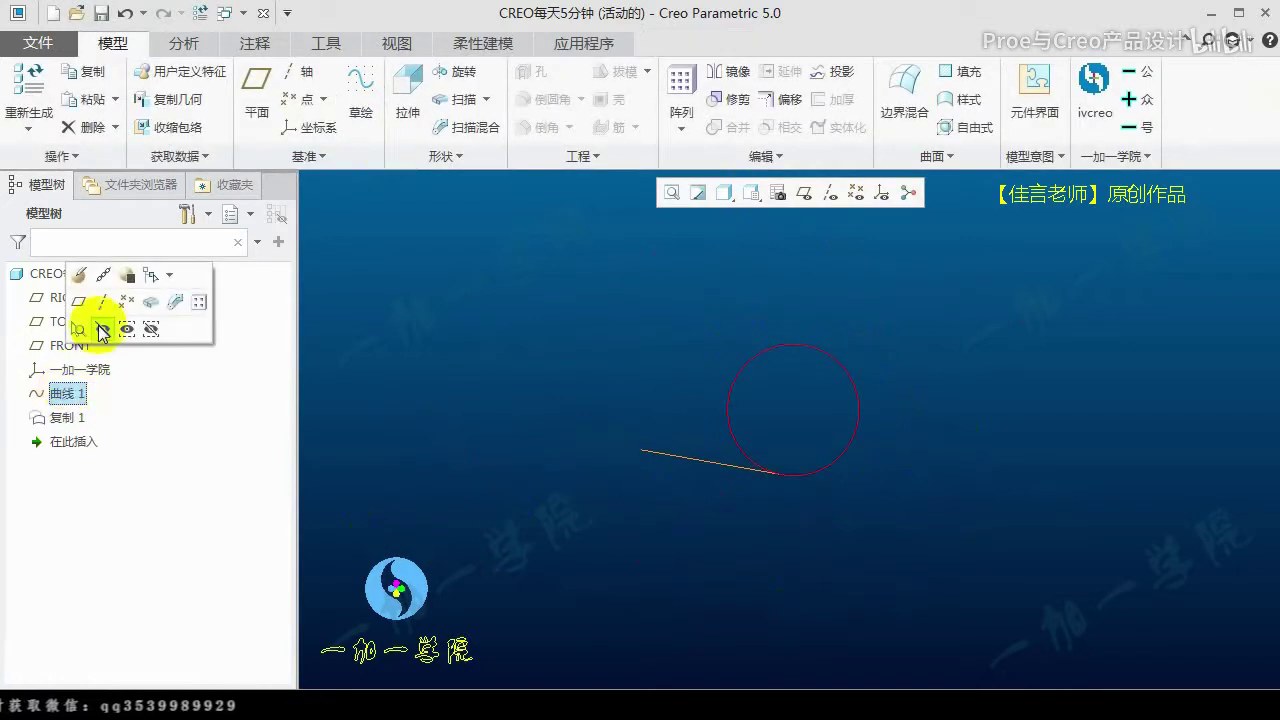
Change both phase offsets in 曲线 1 from -100 to -120 and view the regenerated helix
click(77, 270)
click(207, 99)
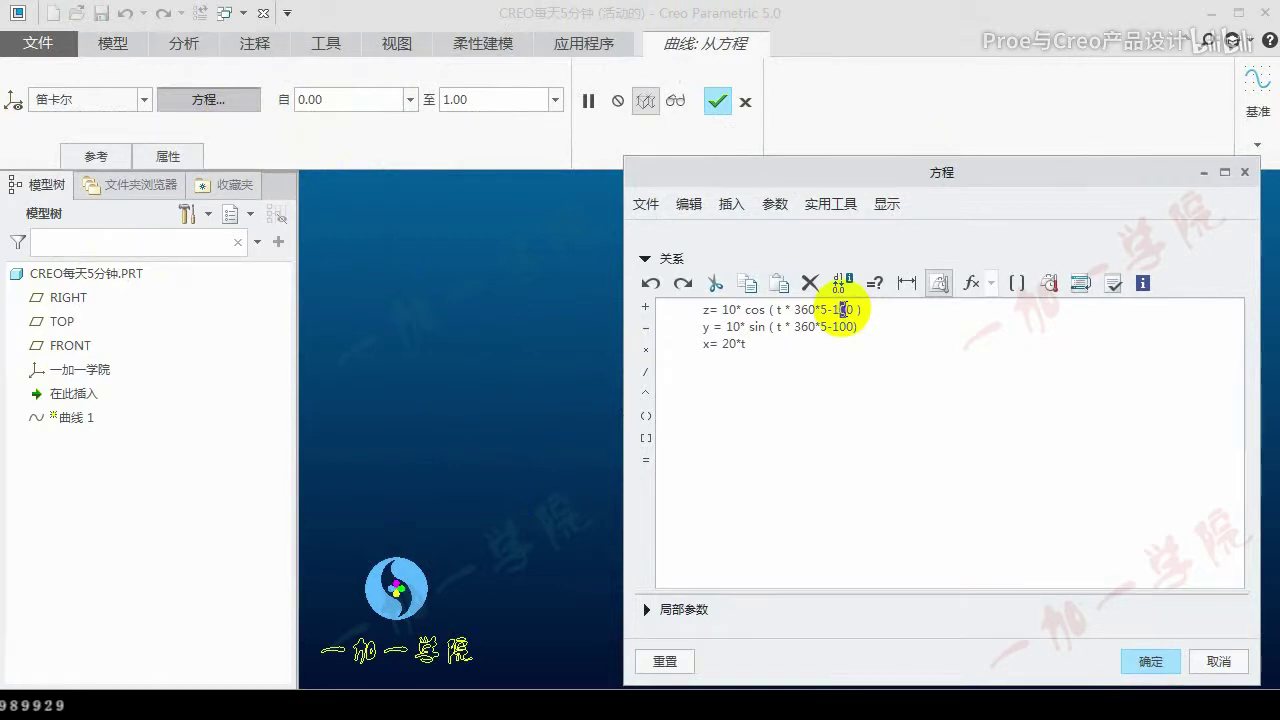
text(2)
text(2)
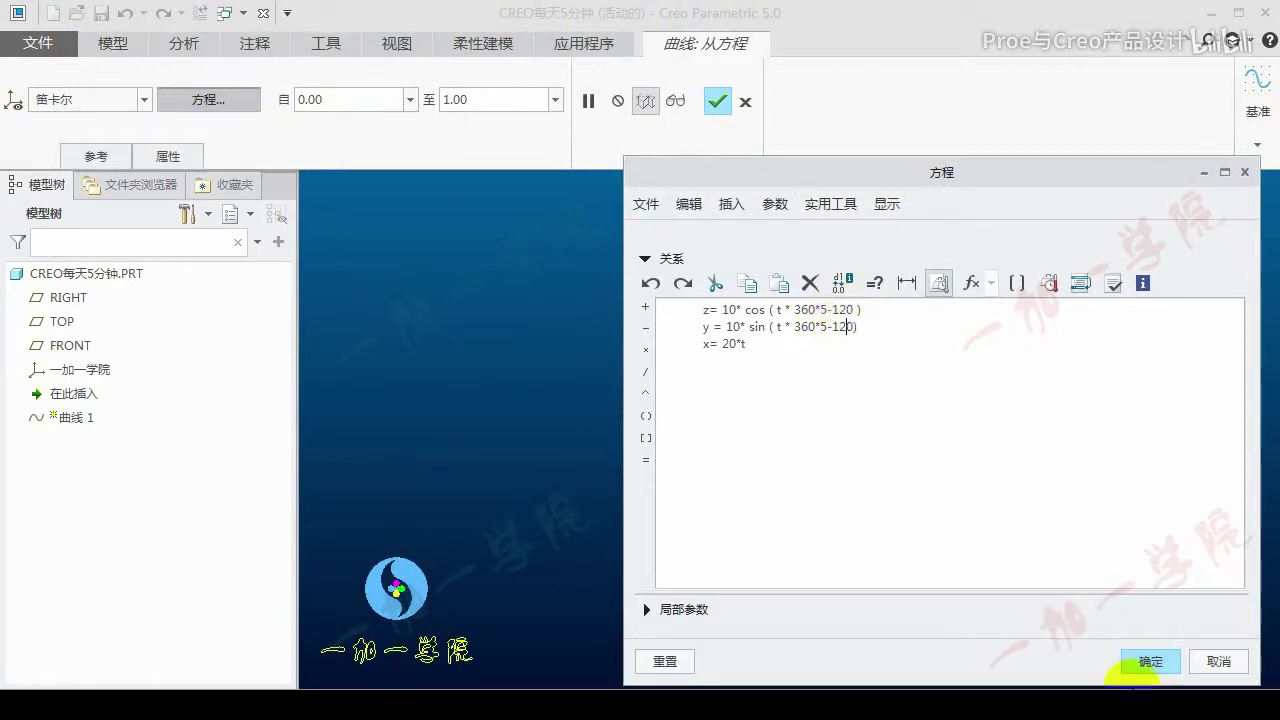
click(1151, 662)
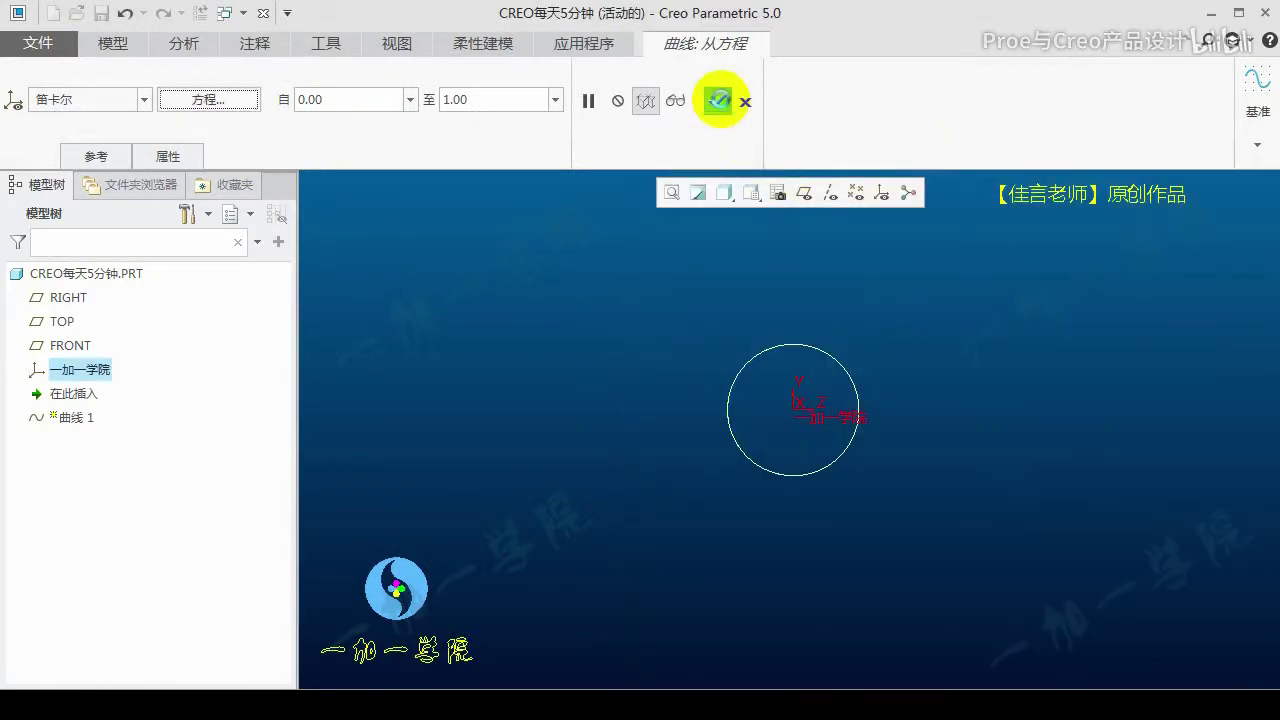
click(718, 100)
middle_drag(809, 352, 810, 407)
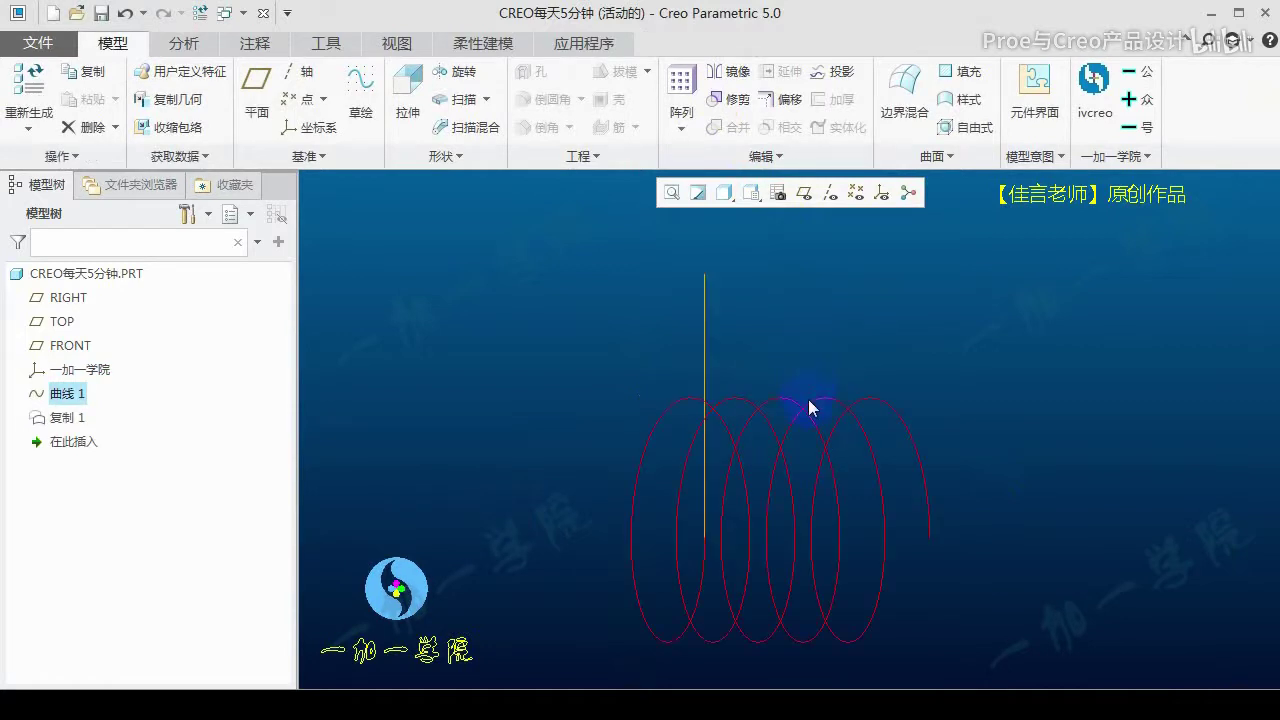
click(748, 193)
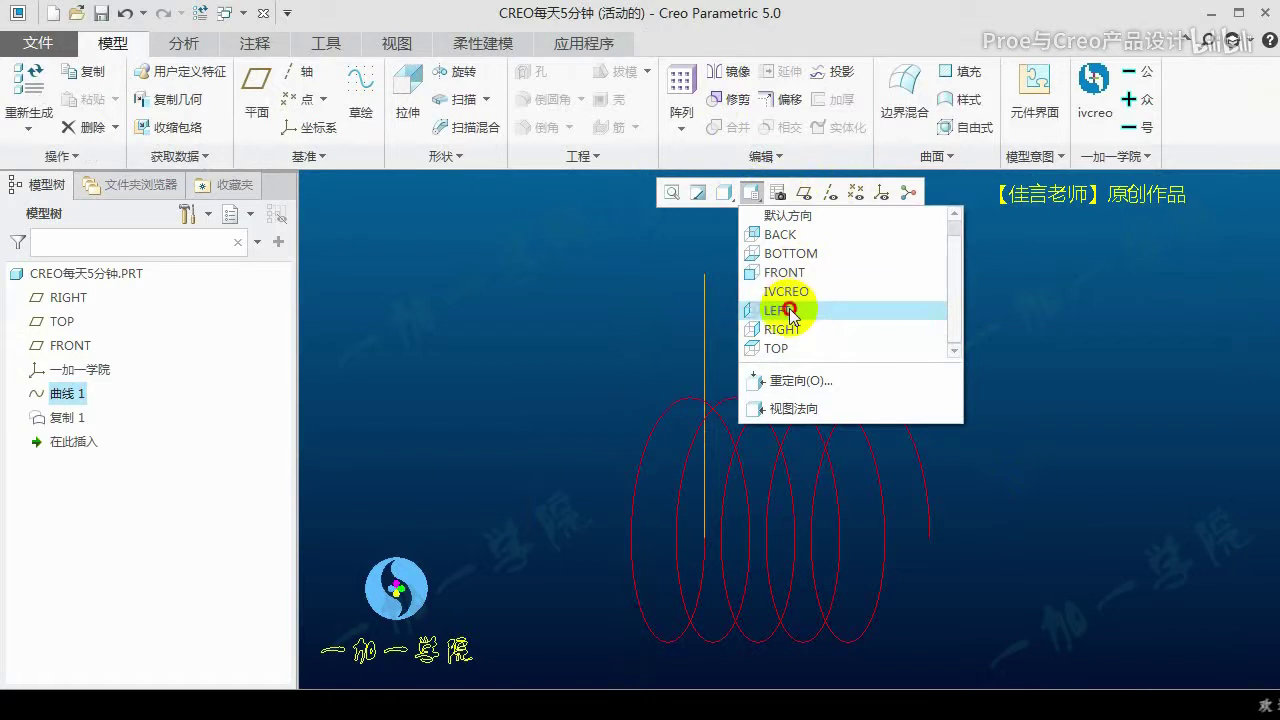
click(788, 310)
Lengthen the straight lead-out line of 复制 1 to 46.80, checking the arm against the reference photo
click(60, 416)
click(94, 314)
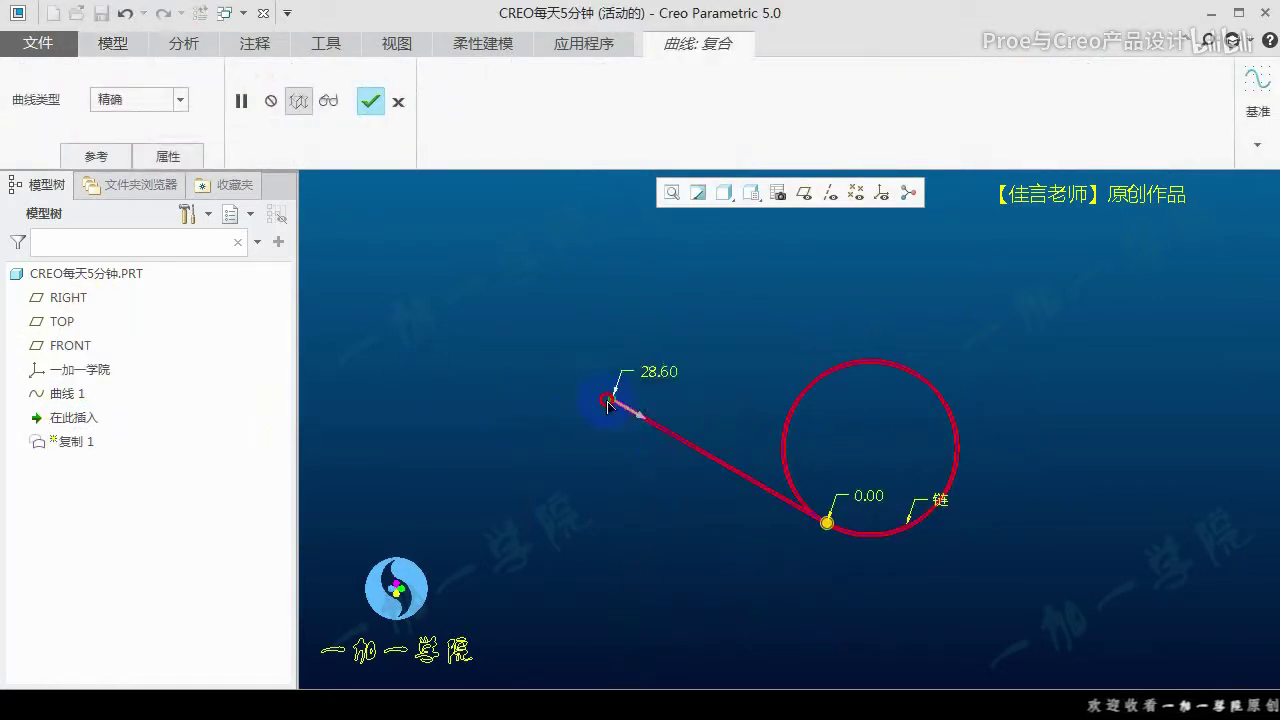
drag(490, 335, 478, 323)
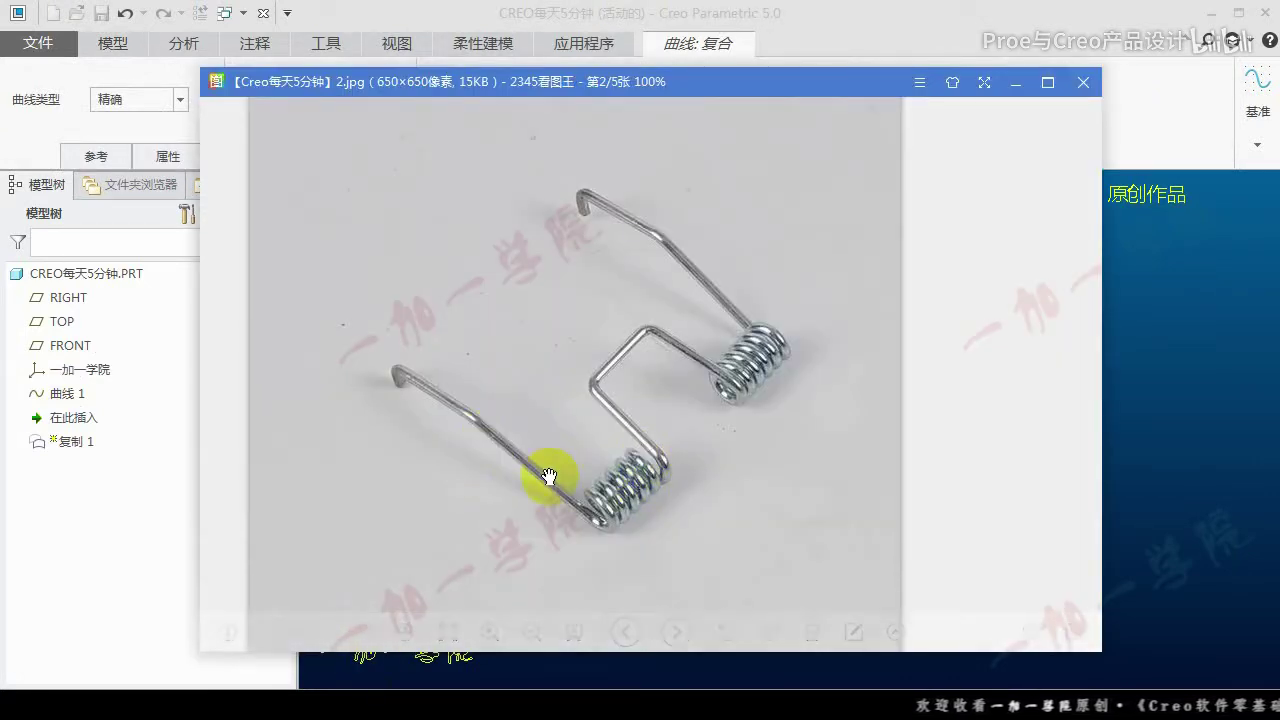
drag(475, 411, 466, 428)
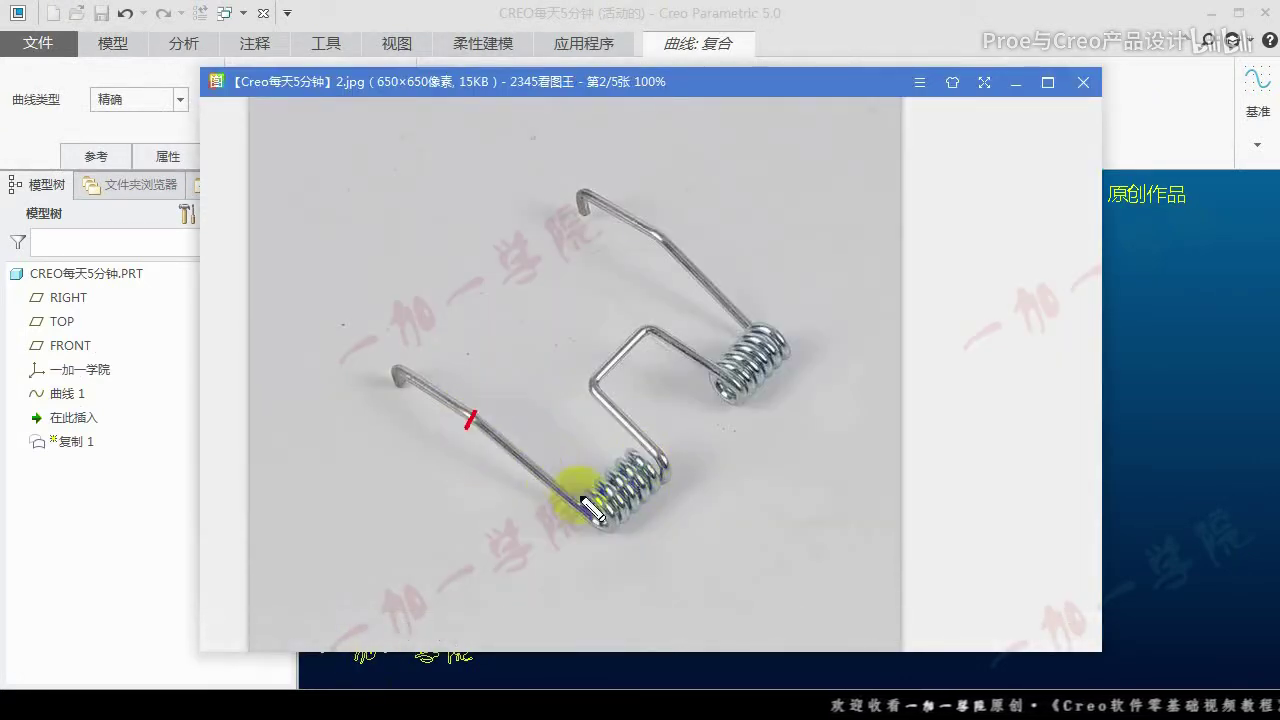
drag(586, 530, 586, 528)
mouse_move(468, 412)
mouse_down()
mouse_move(418, 389)
mouse_move(400, 360)
mouse_up()
key(Escape)
key(Escape)
scroll(747, 459, down, 2)
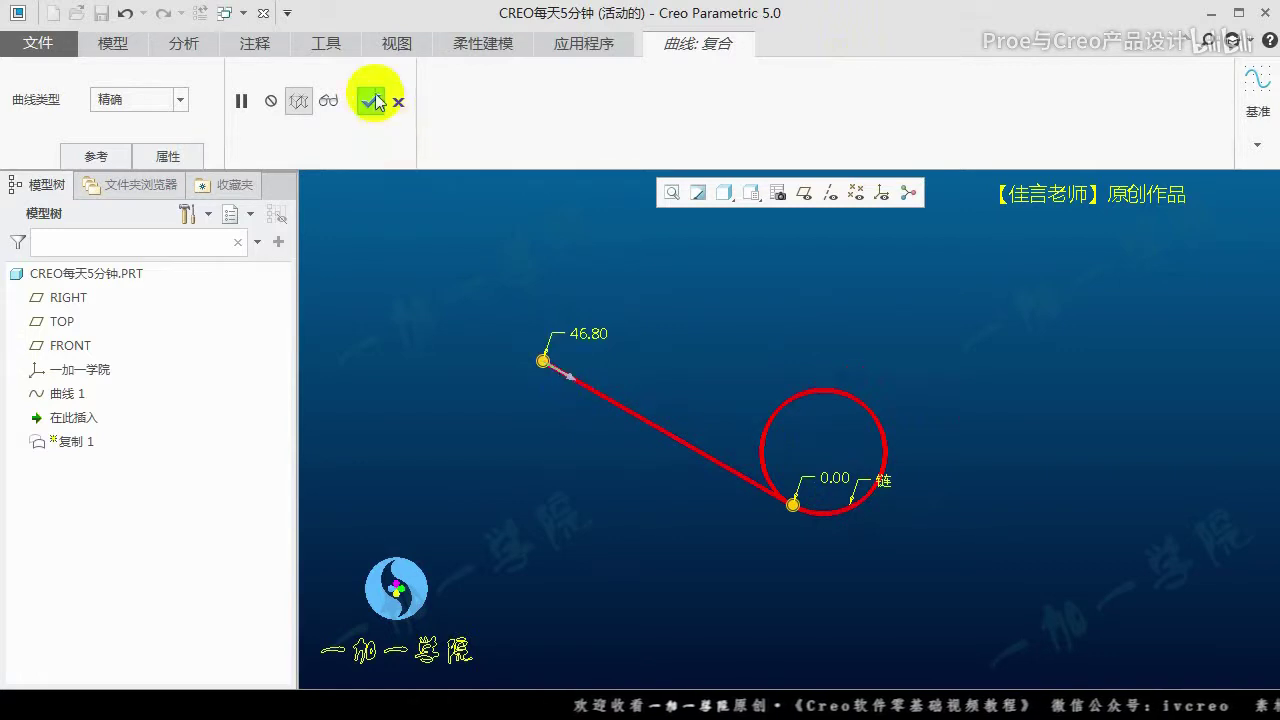
click(370, 101)
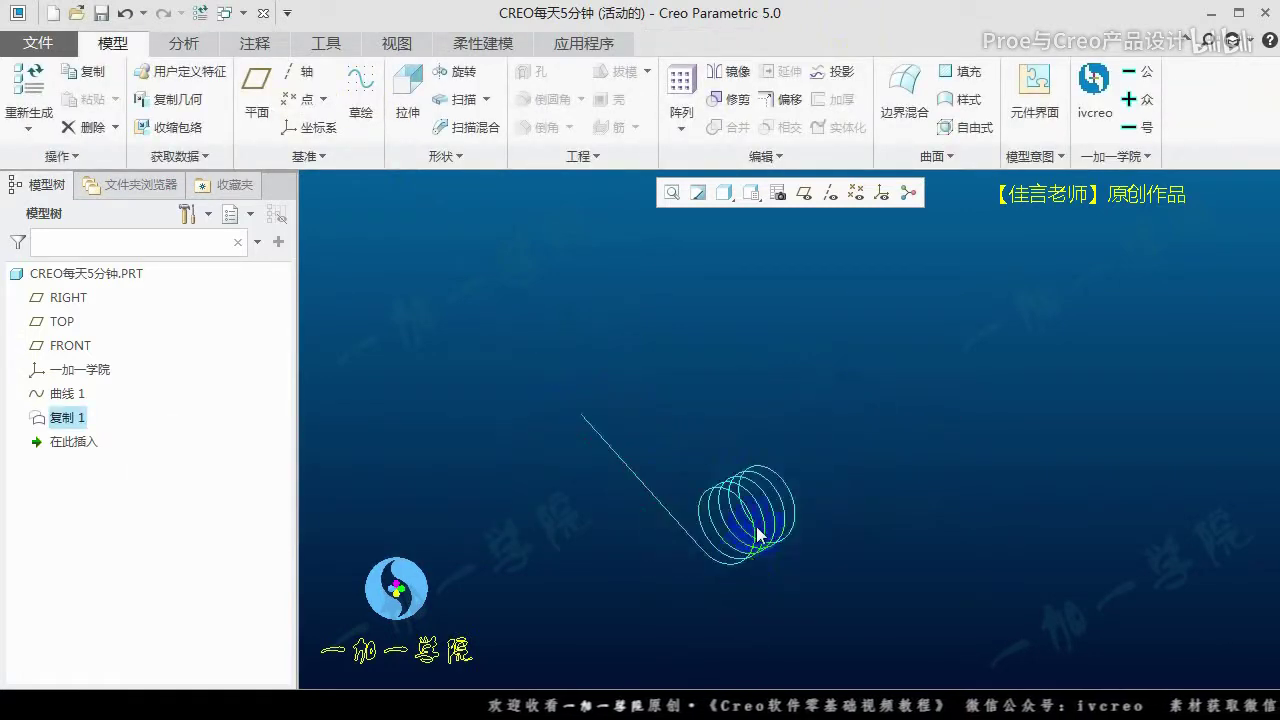
Compare the coil with the spring photo, then display the datum planes around the helix
middle_drag(733, 526, 595, 557)
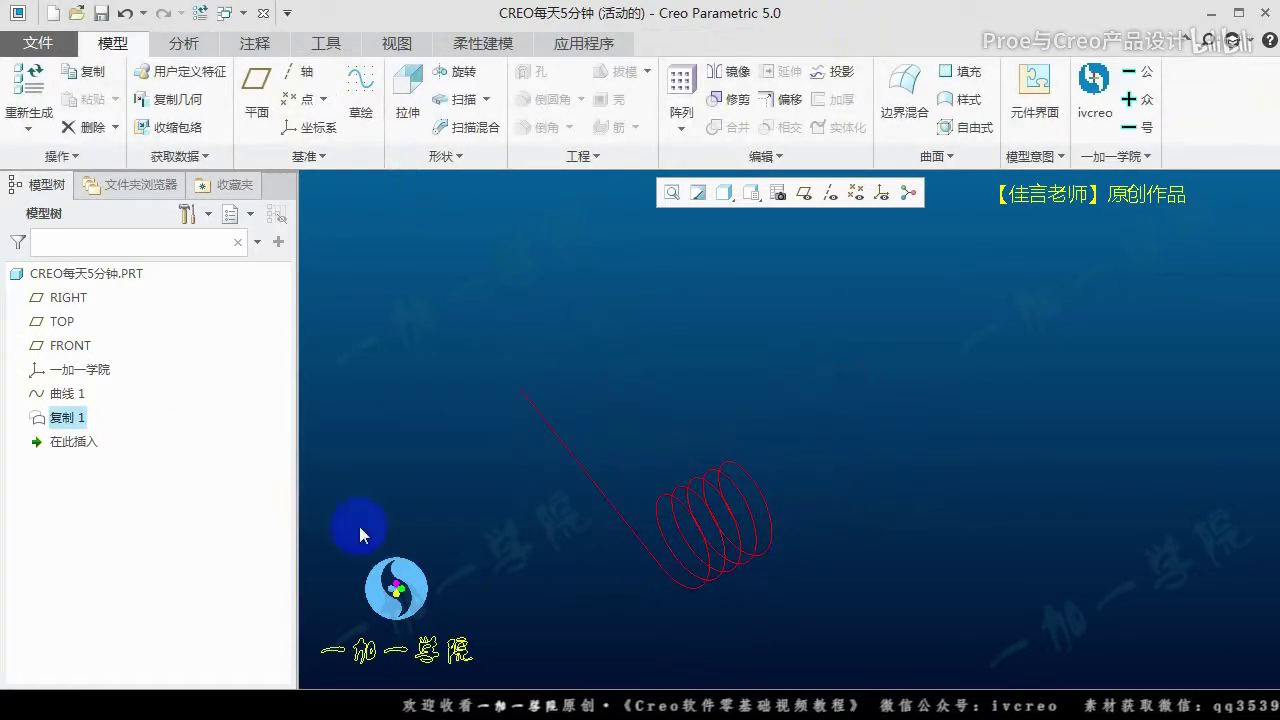
middle_drag(848, 517, 737, 522)
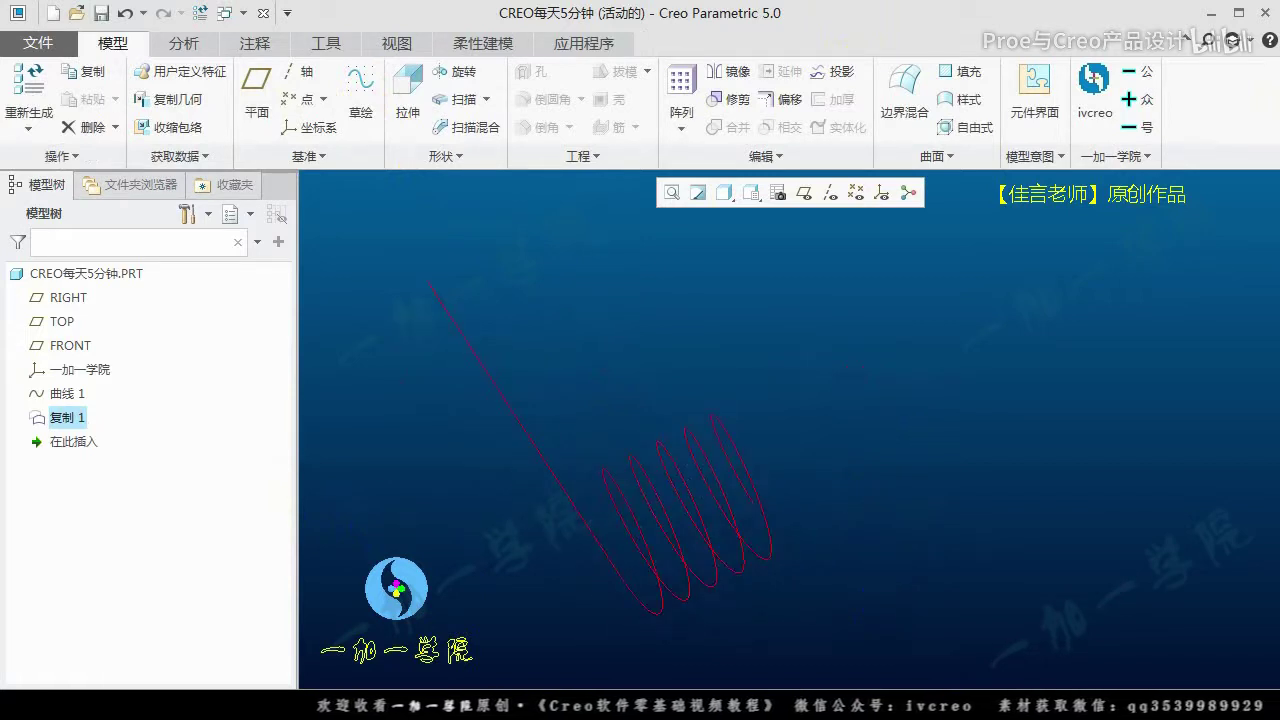
key(alt+Tab)
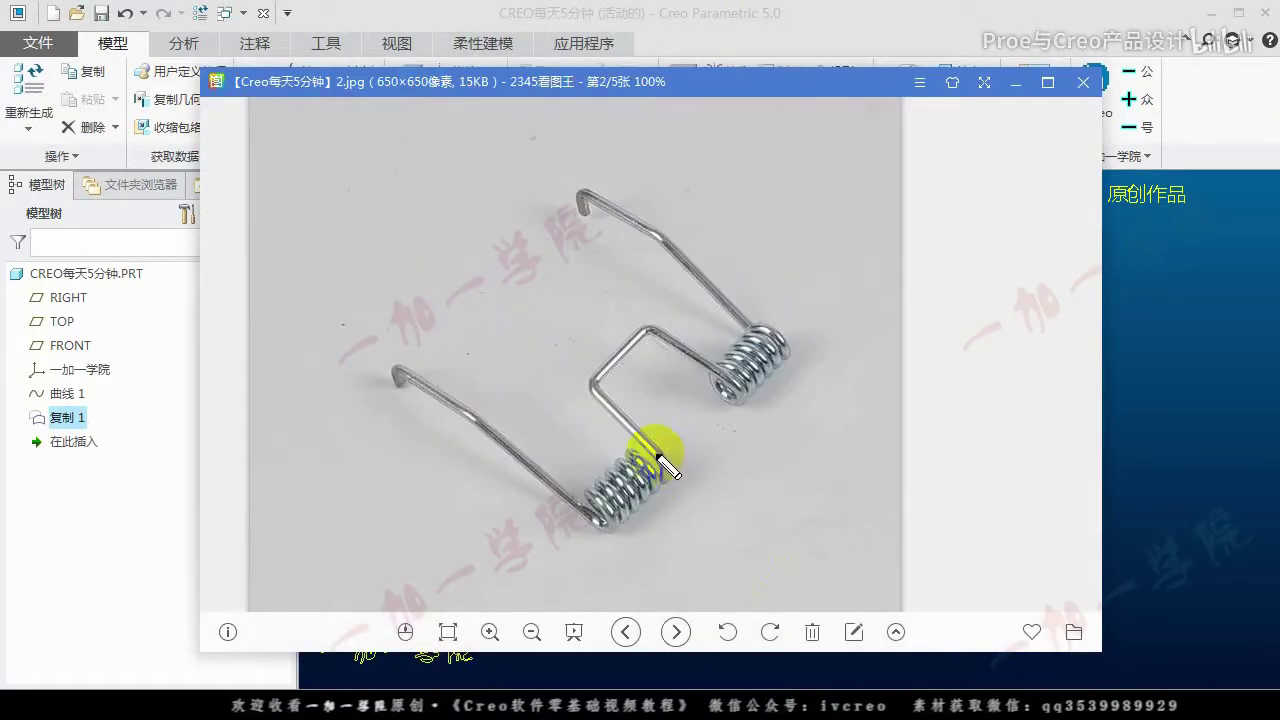
mouse_move(657, 456)
mouse_down()
mouse_move(523, 371)
mouse_move(587, 428)
mouse_up()
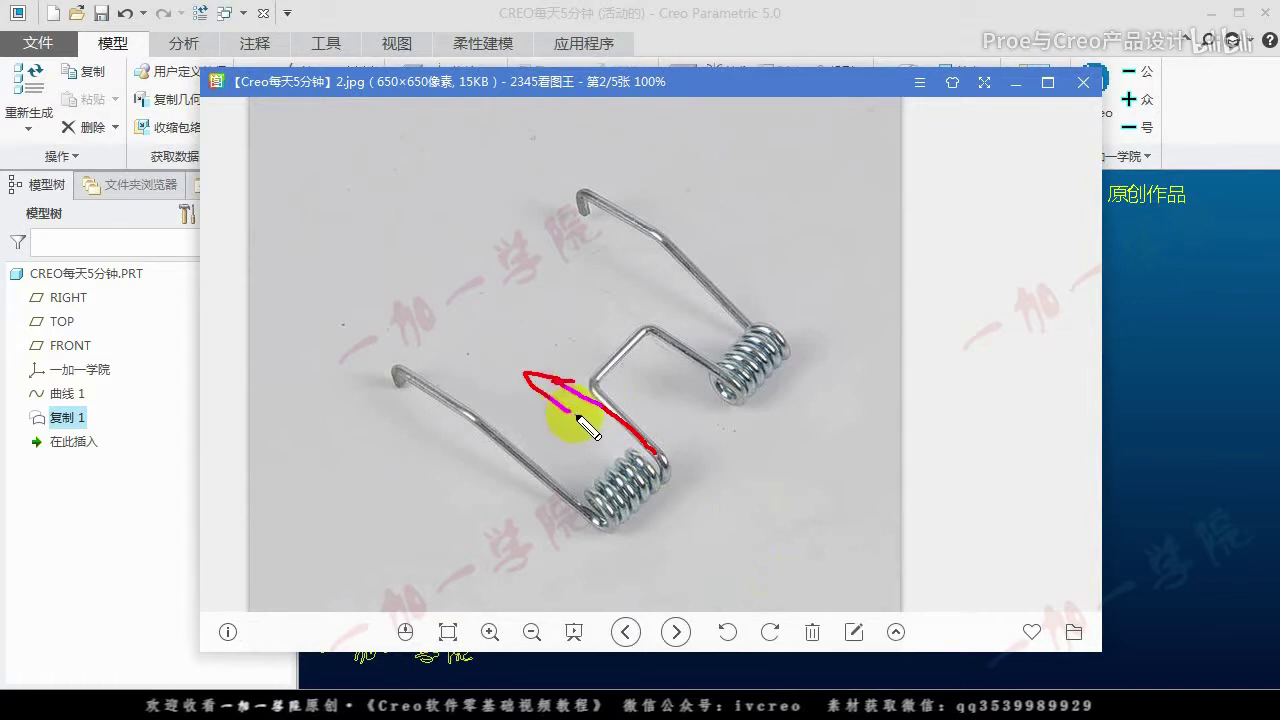
drag(660, 456, 528, 385)
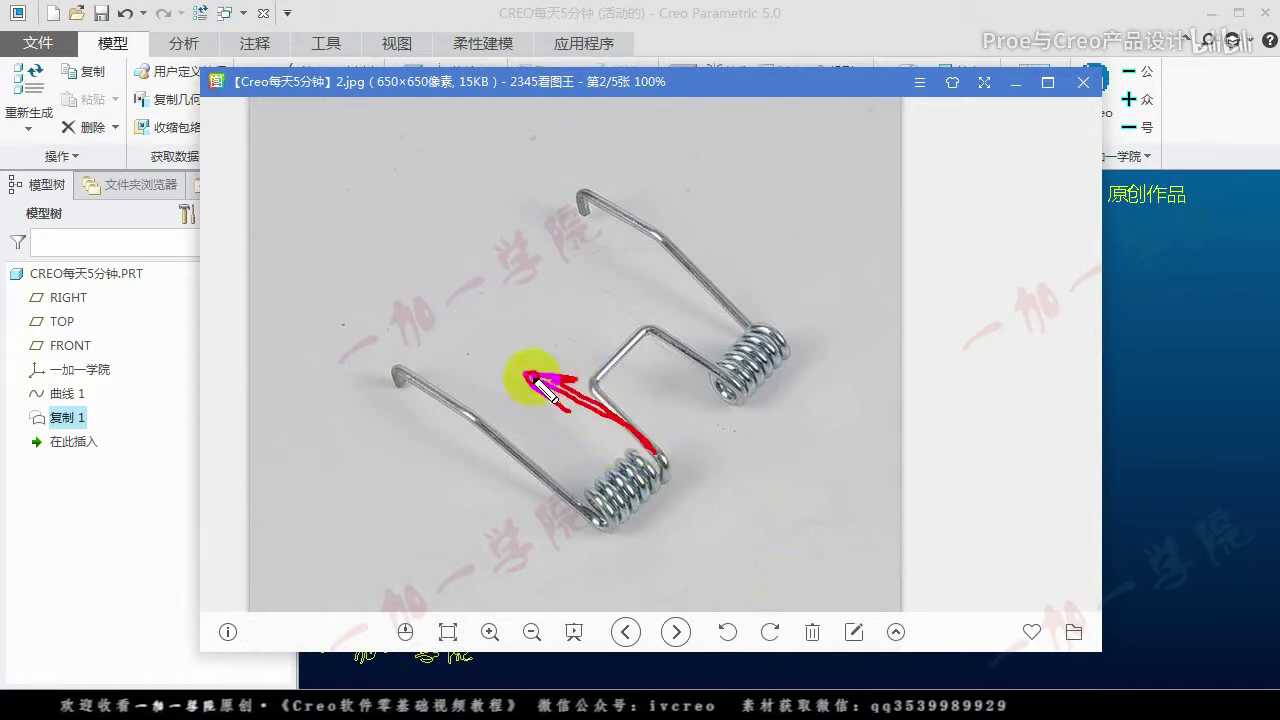
click(1156, 388)
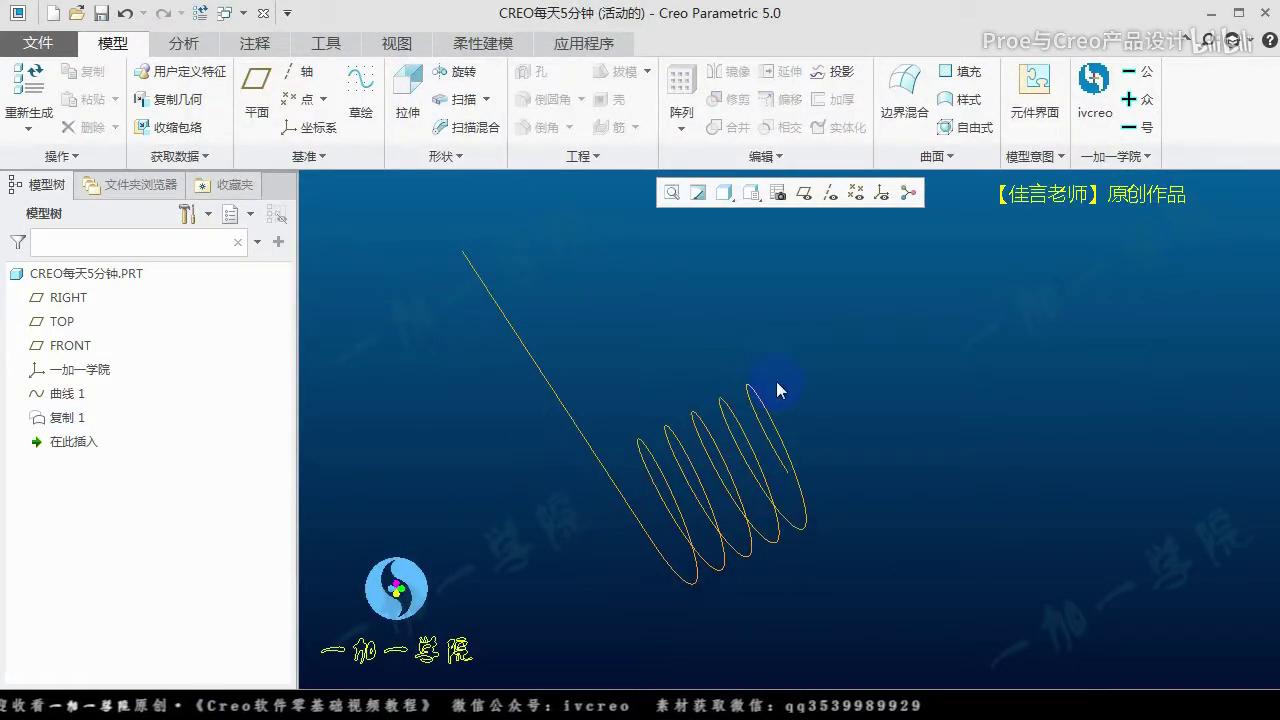
mouse_move(776, 393)
middle_down()
mouse_move(876, 514)
mouse_move(787, 350)
middle_up()
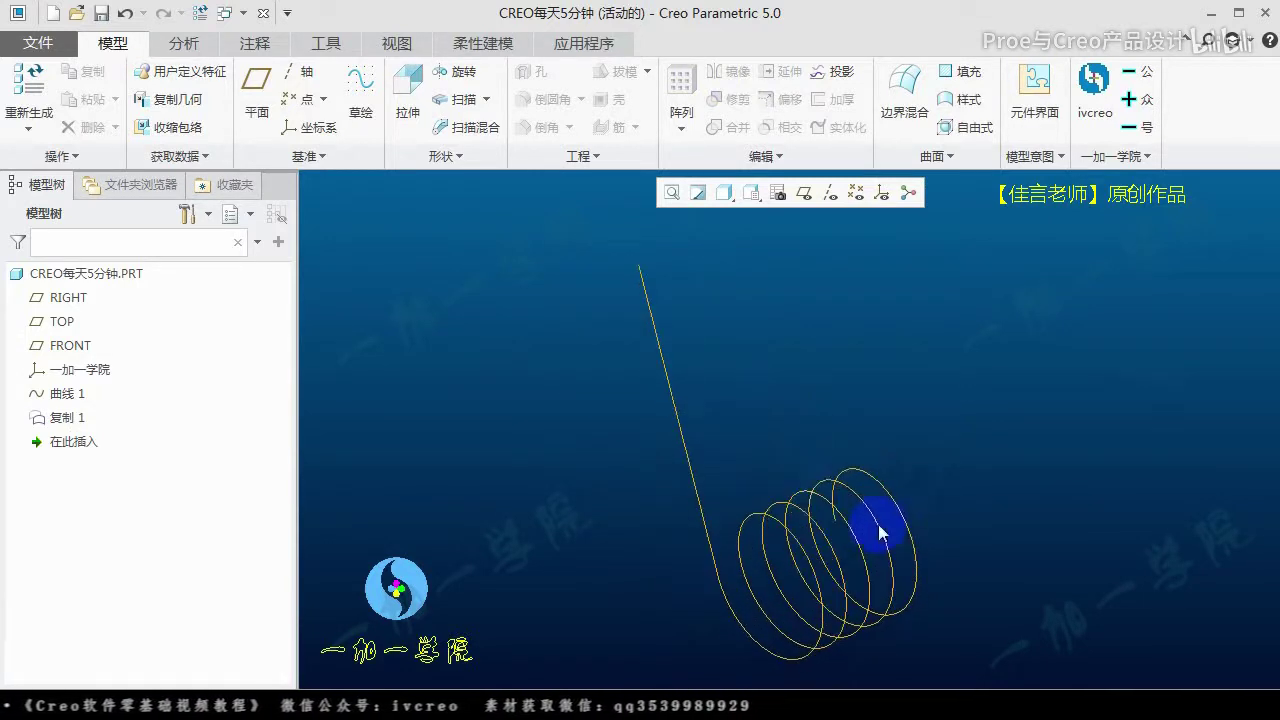
click(803, 192)
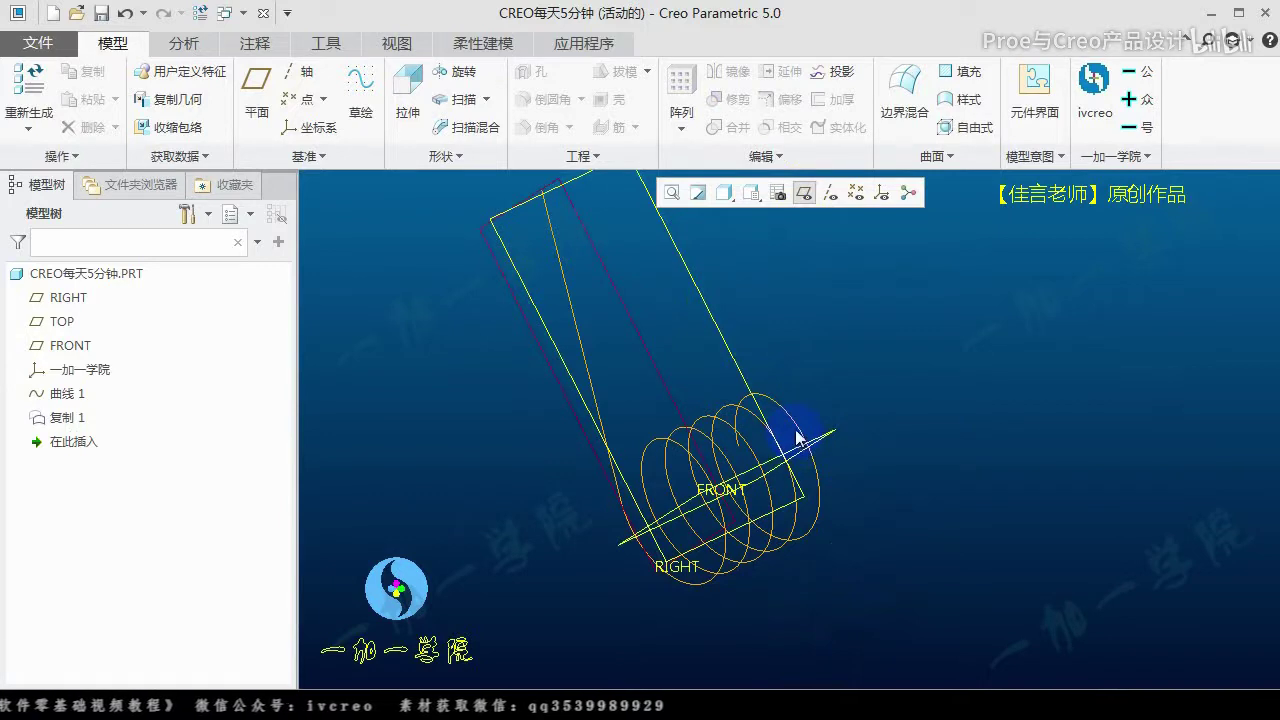
middle_drag(797, 437, 862, 468)
Paste a new copy of the helix as 复制 2, trimmed back at its coil end
click(845, 492)
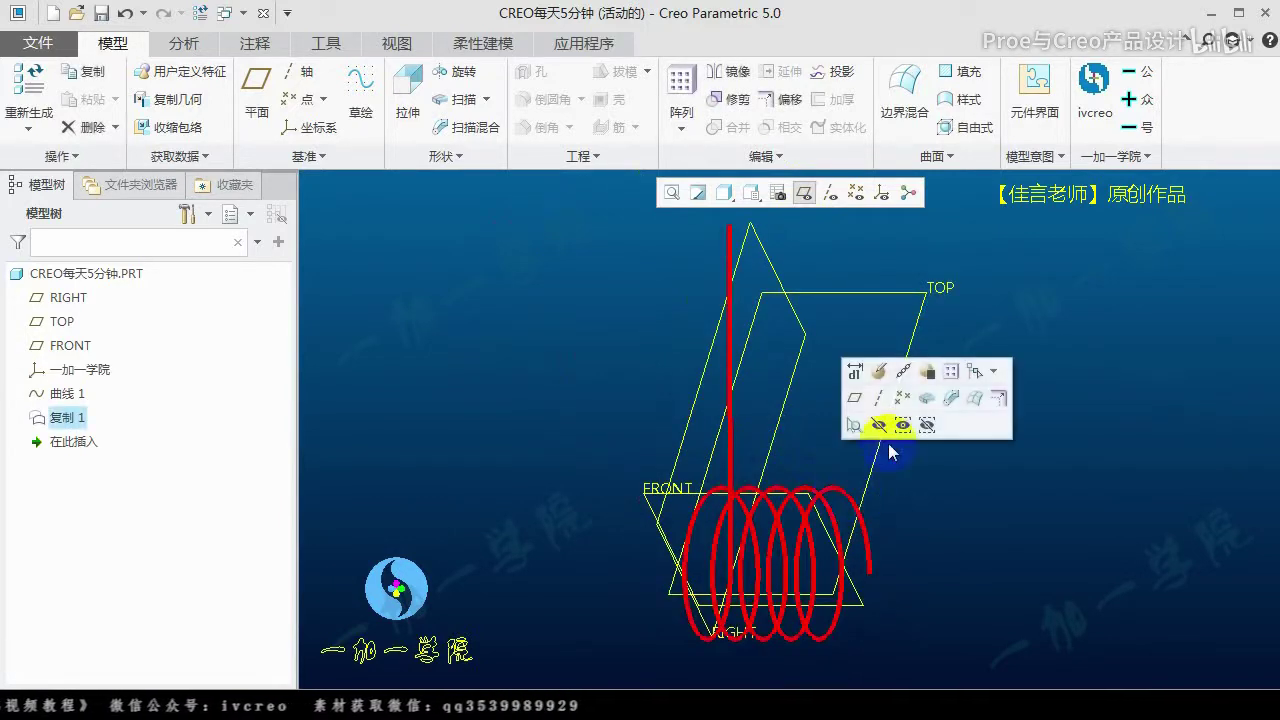
click(88, 72)
click(88, 100)
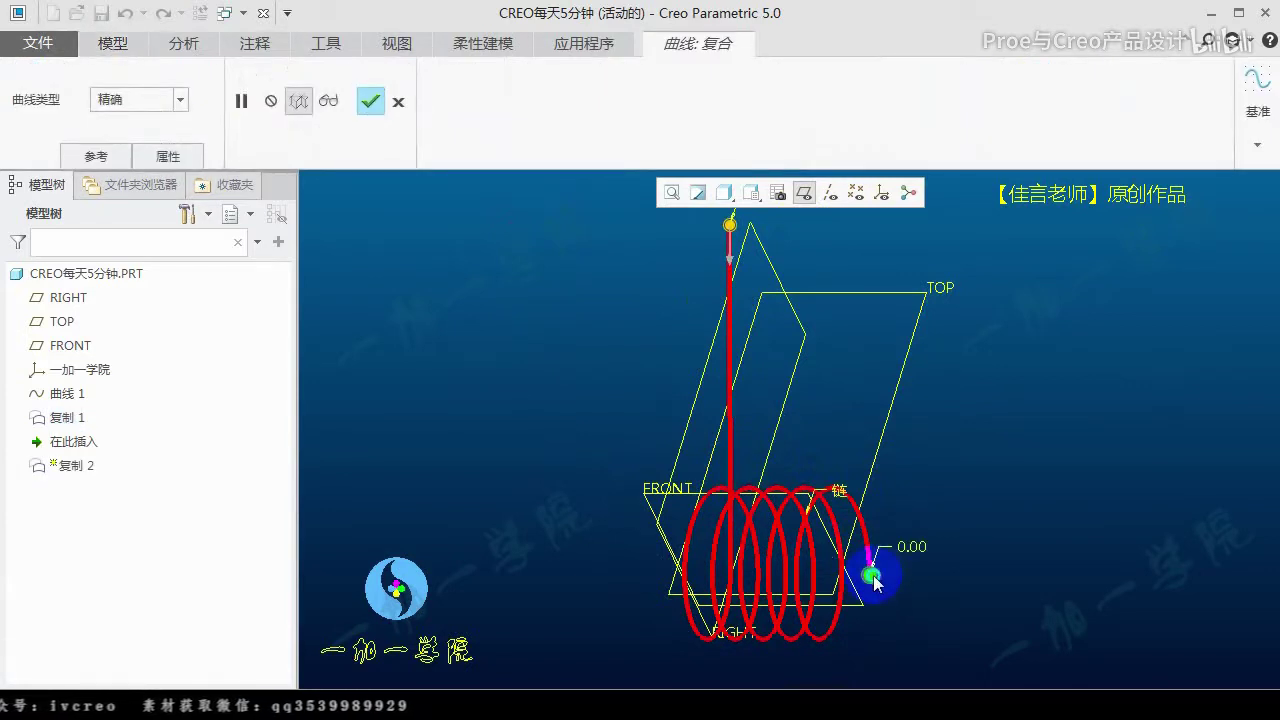
drag(872, 578, 805, 517)
mouse_move(805, 517)
middle_down()
mouse_move(824, 532)
mouse_move(748, 506)
middle_up()
key(alt+Tab)
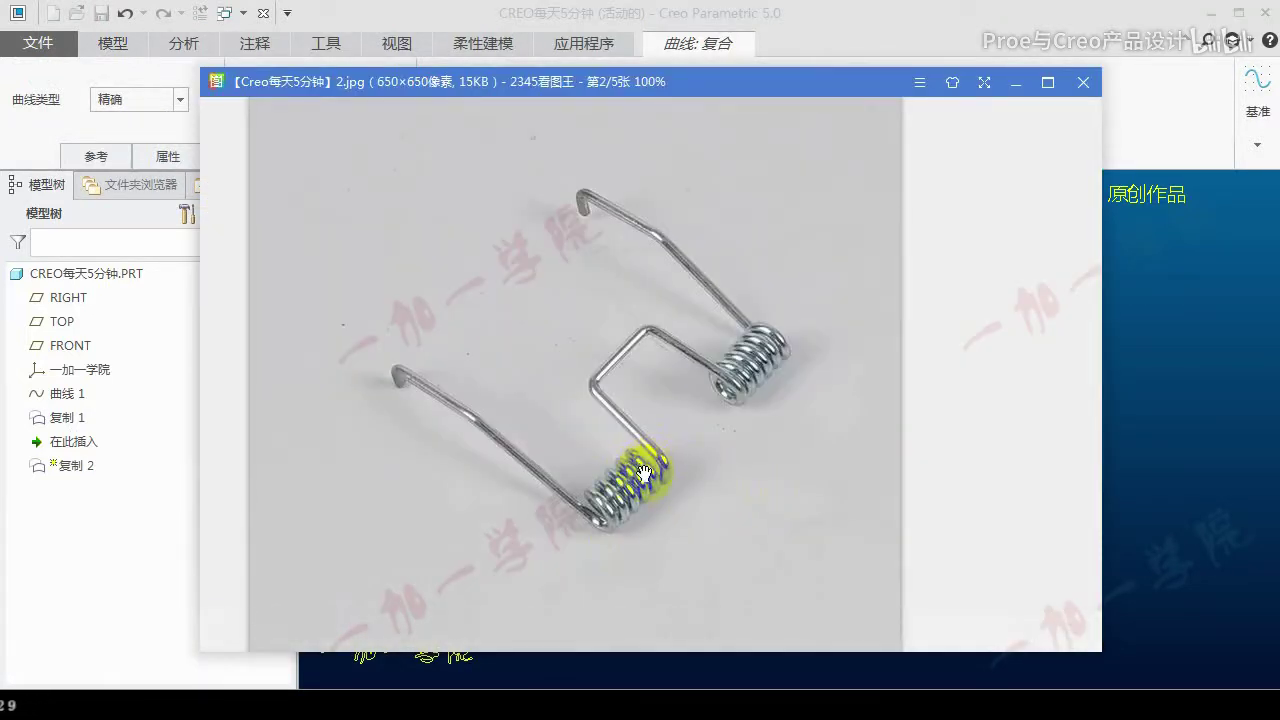
click(1181, 408)
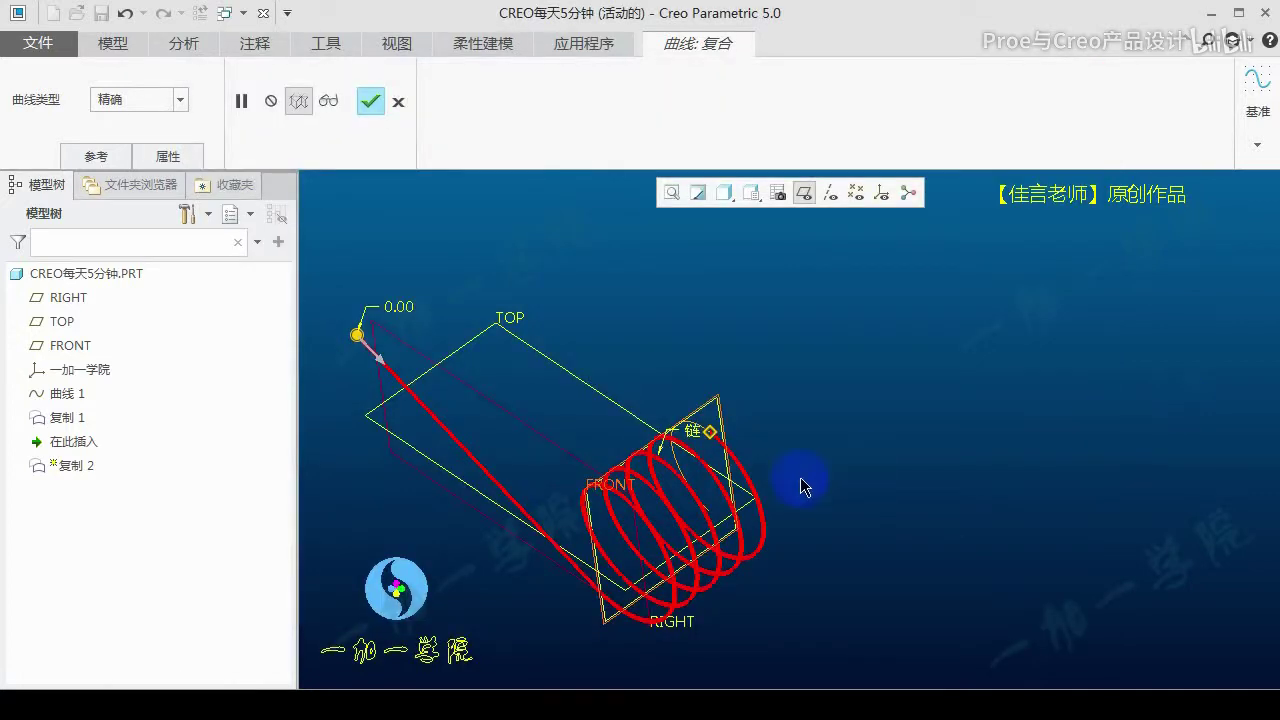
click(368, 104)
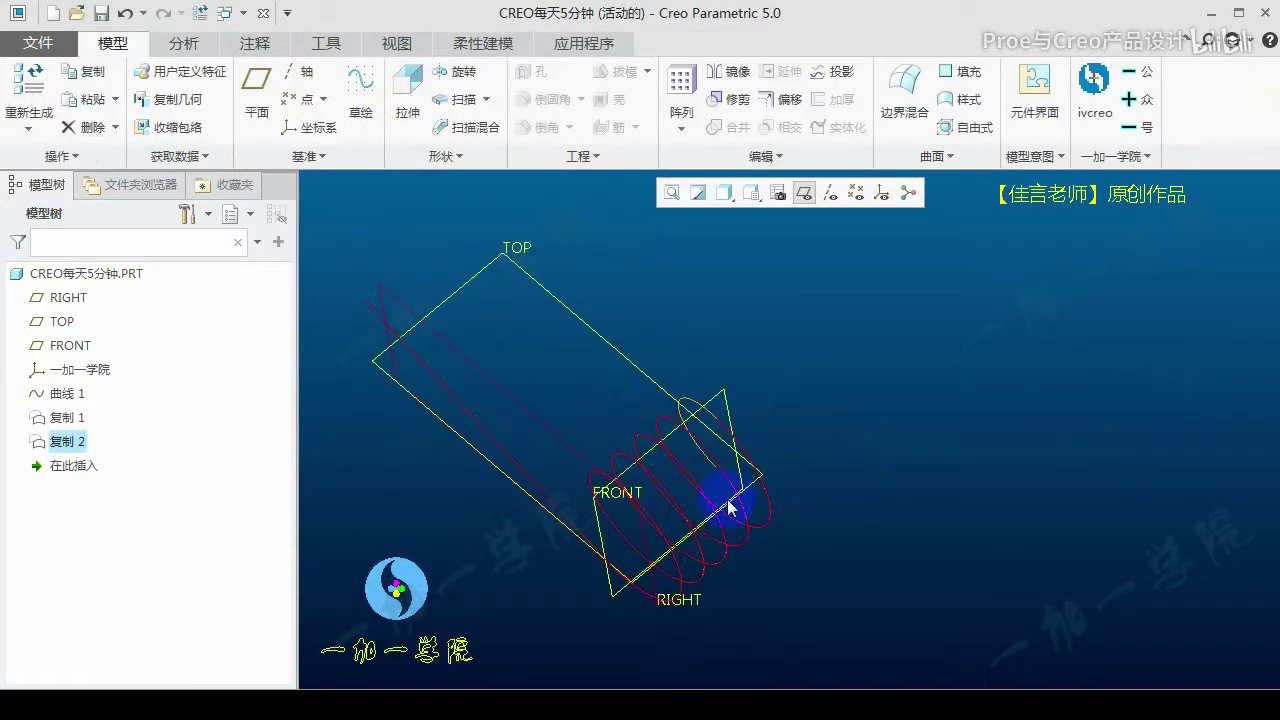
Hide the original curve 曲线 1 and the first copy 复制 1
click(79, 386)
click(101, 326)
mouse_move(631, 440)
middle_down()
mouse_move(729, 457)
mouse_move(738, 505)
mouse_move(643, 500)
mouse_move(733, 458)
middle_up()
click(67, 441)
click(733, 458)
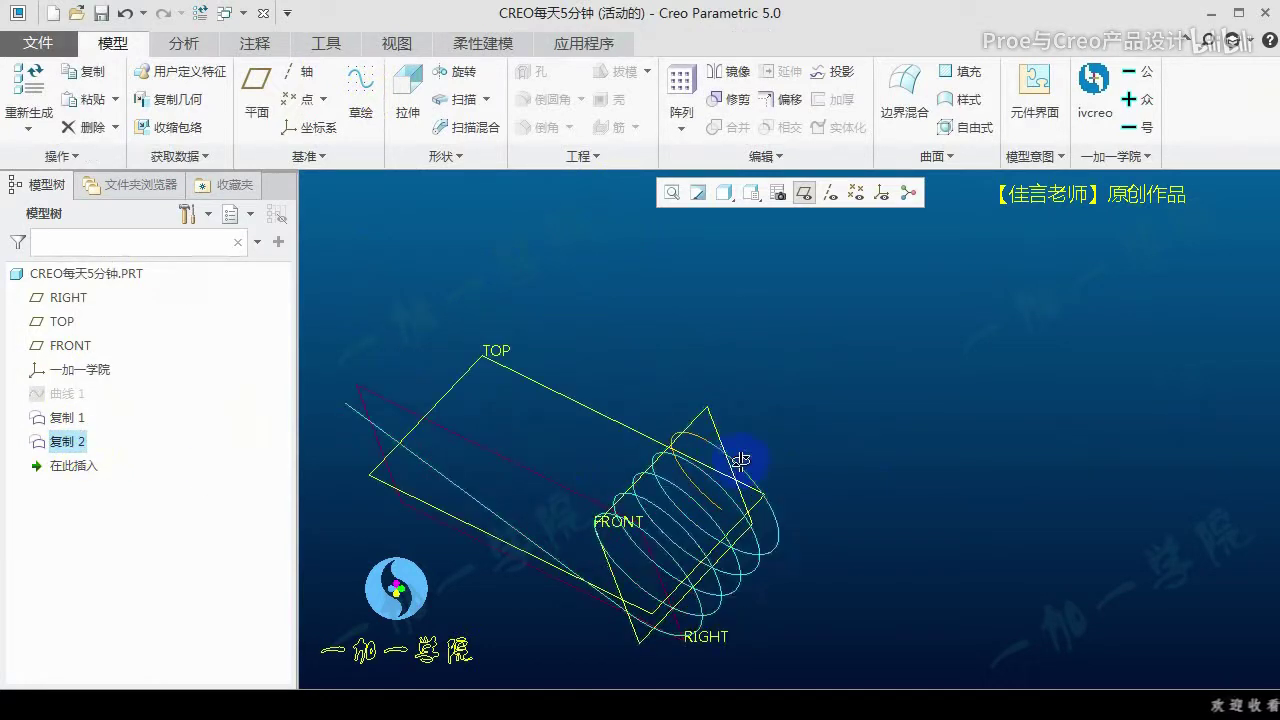
scroll(677, 420, down, 3)
click(678, 458)
scroll(680, 400, up, 1)
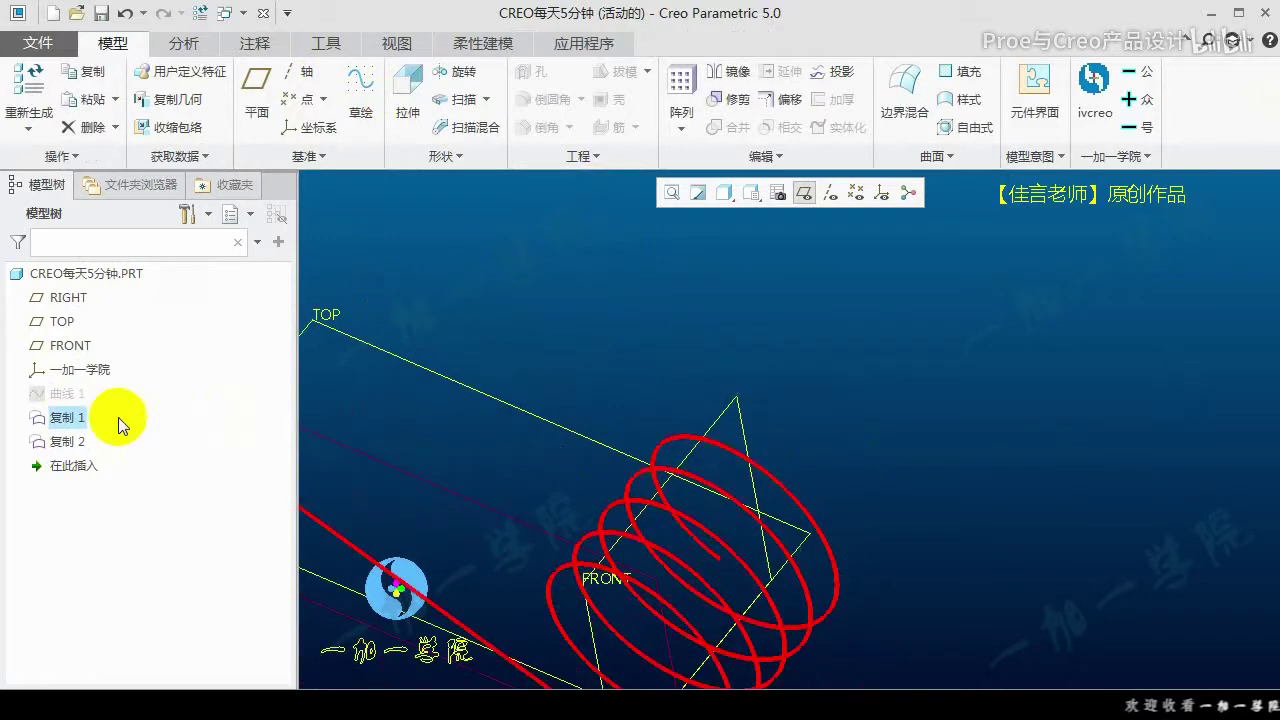
click(80, 417)
click(112, 357)
Copy and paste 复制 2 as a new curve and view it from the RIGHT orientation
mouse_move(771, 468)
middle_down()
mouse_move(750, 487)
mouse_move(714, 443)
mouse_move(835, 490)
mouse_move(915, 458)
mouse_move(812, 481)
mouse_move(794, 503)
mouse_move(731, 488)
middle_up()
click(743, 474)
click(731, 488)
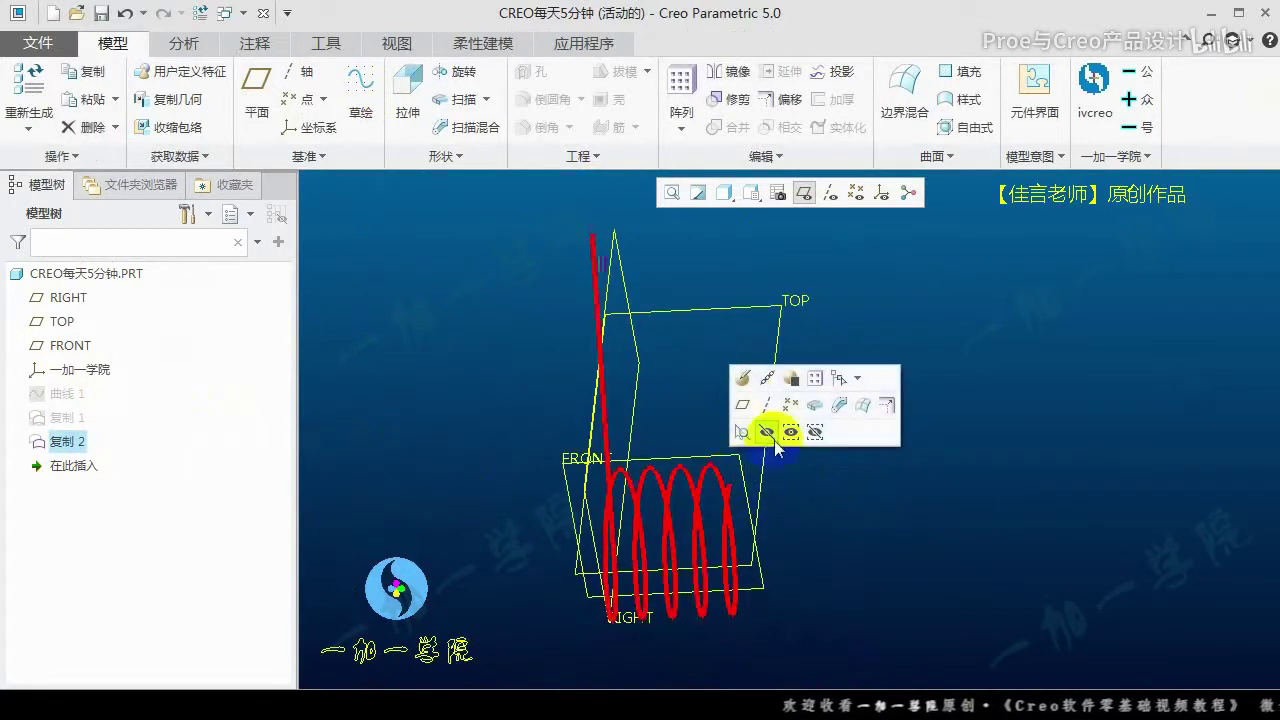
click(97, 80)
click(90, 99)
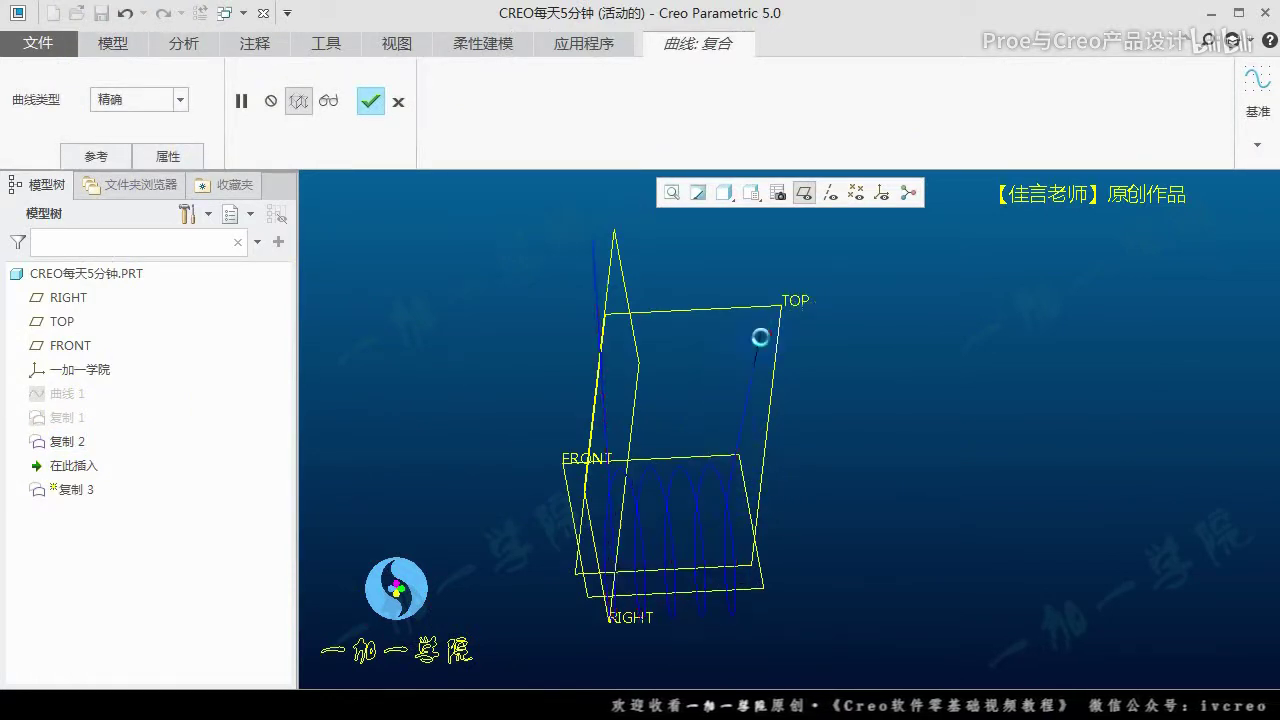
middle_drag(760, 337, 860, 366)
click(751, 192)
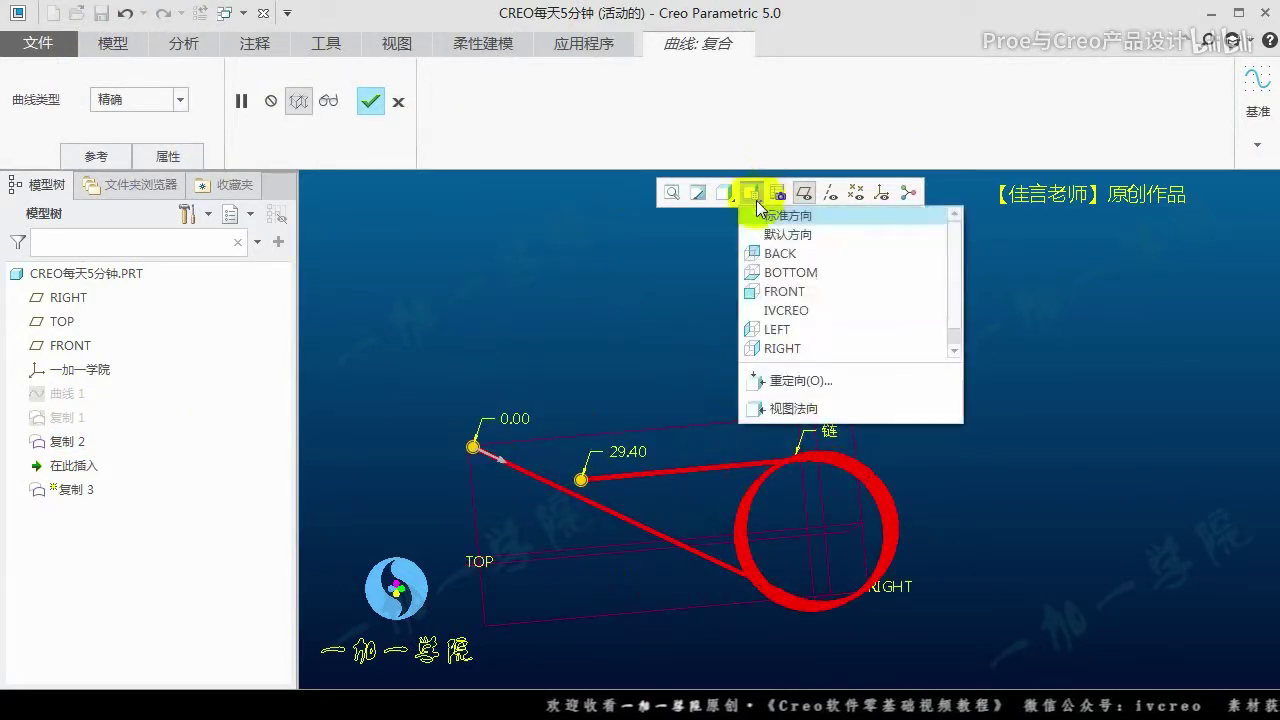
click(800, 348)
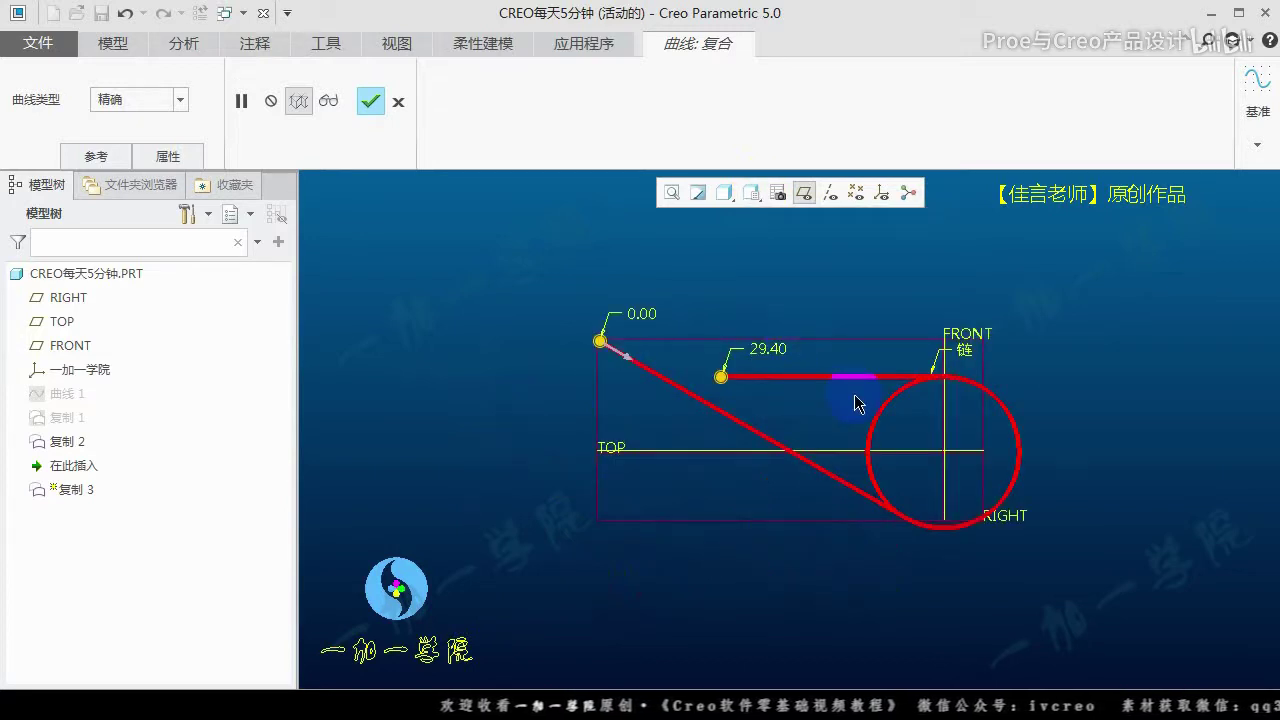
scroll(1006, 429, up, 1)
scroll(851, 354, up, 1)
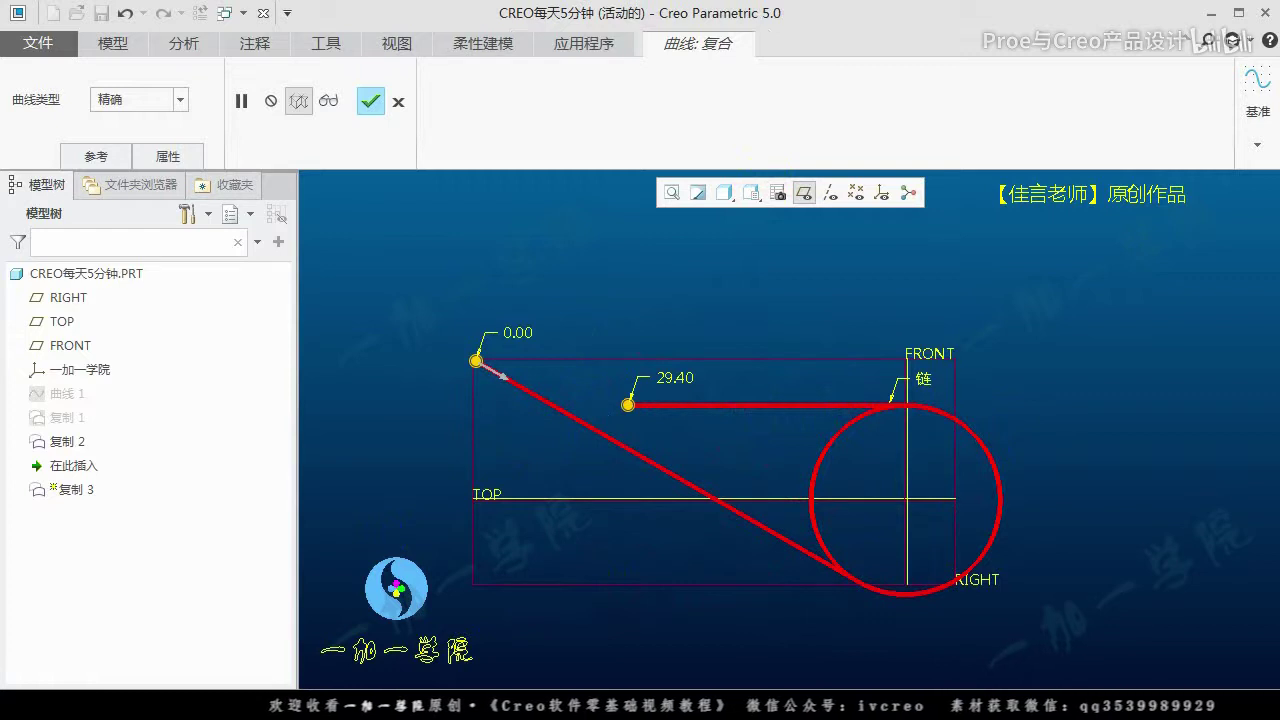
Change the straight arm end from 29.40 to 30.00 and complete 复制 3
key(alt+Tab)
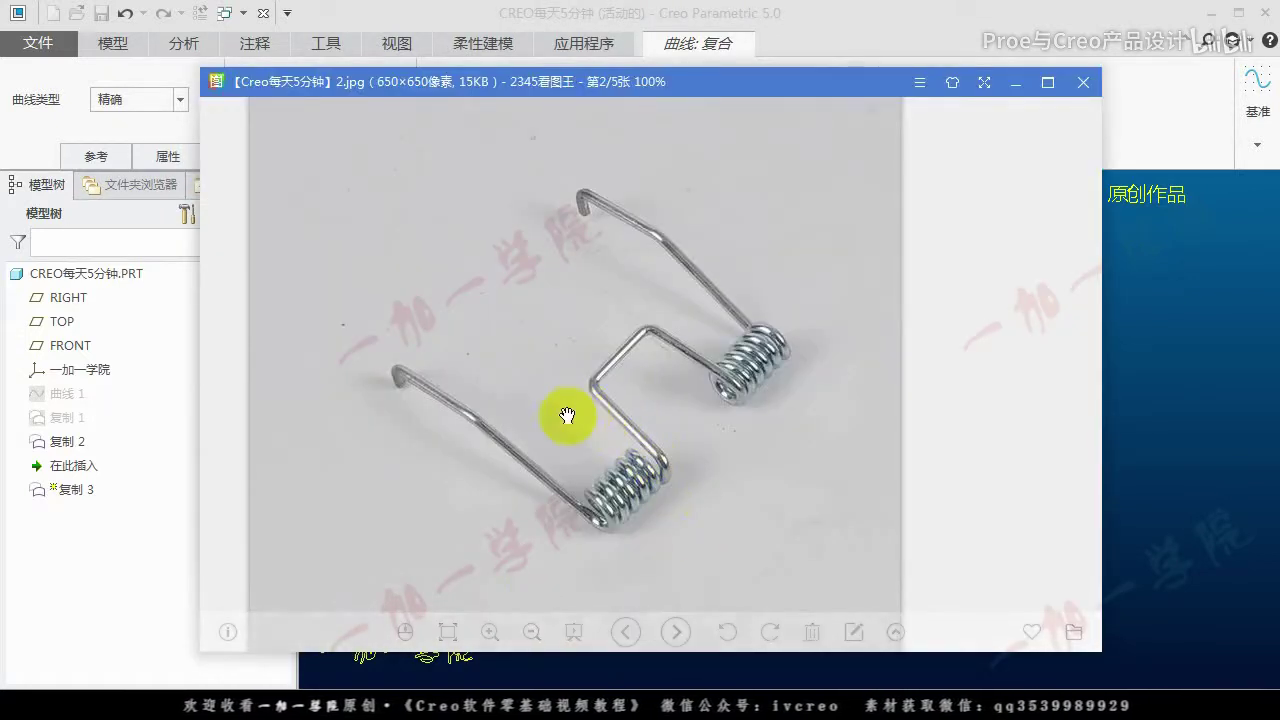
drag(598, 379, 511, 484)
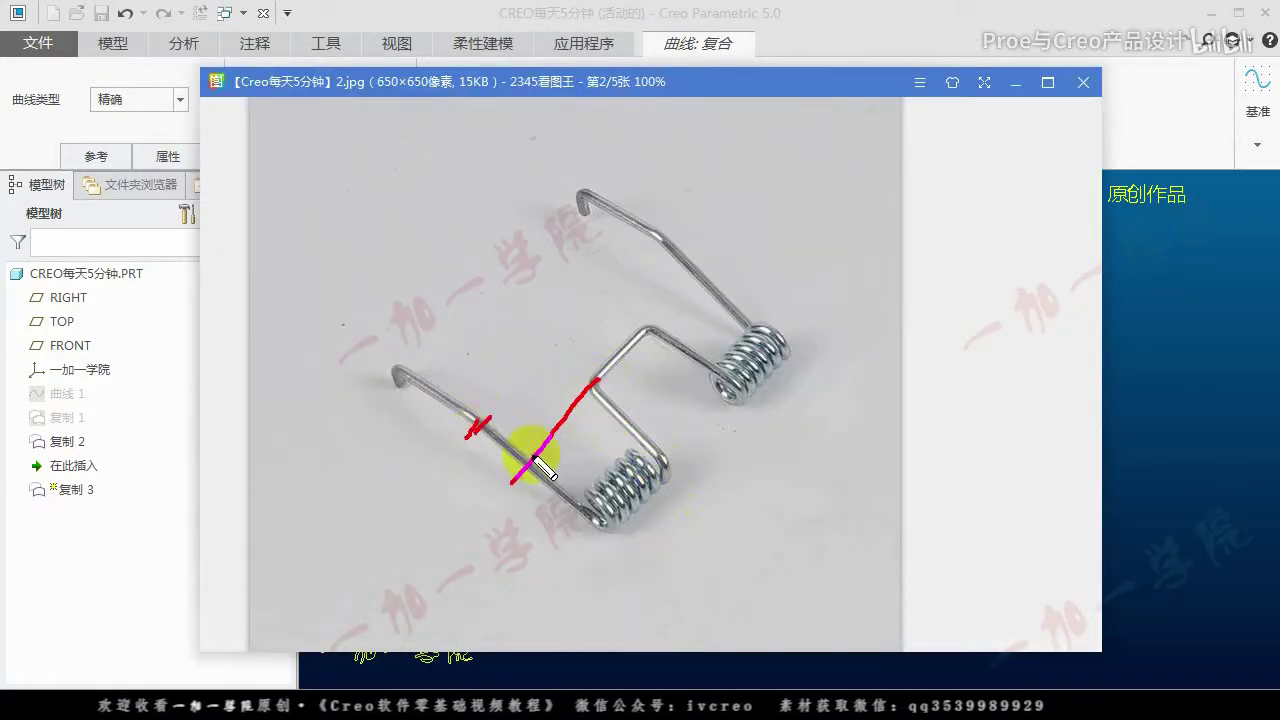
key(Escape)
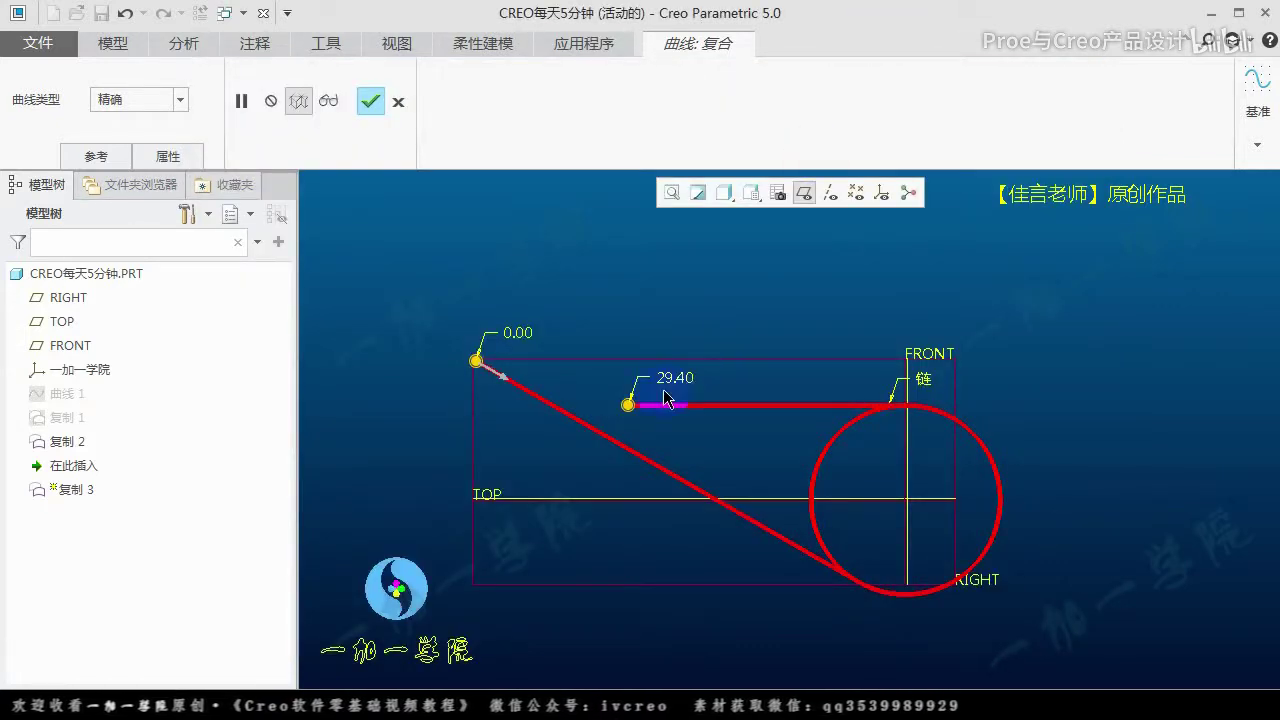
double_click(676, 377)
text(30)
key(Return)
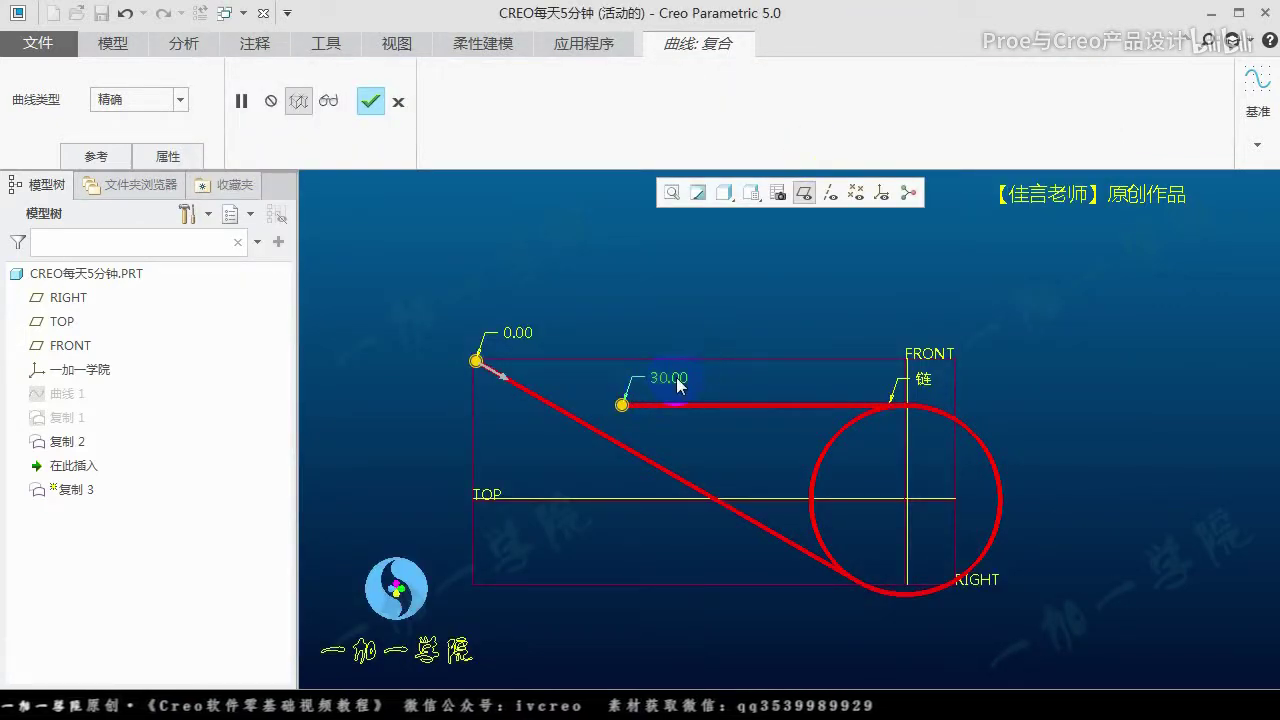
click(370, 101)
mouse_move(680, 470)
middle_down()
mouse_move(712, 476)
mouse_move(691, 509)
middle_up()
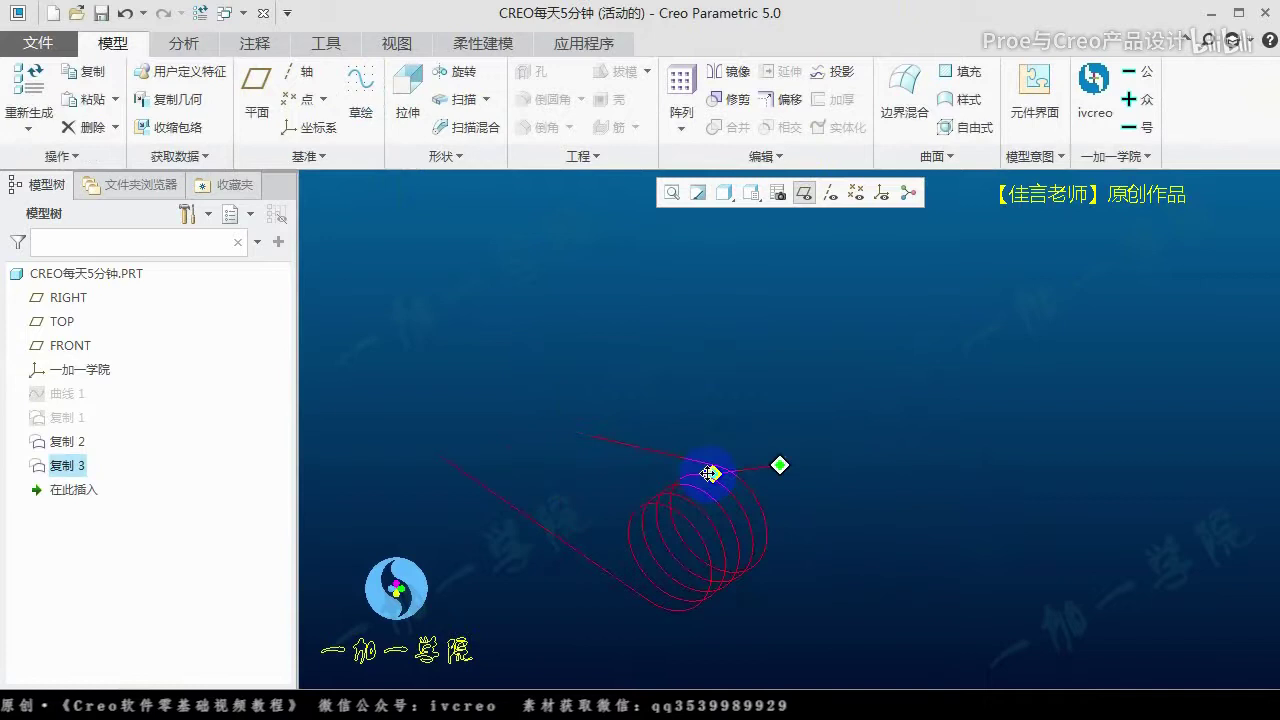
Hide the datum planes and re-confirm the definition of 复制 1
click(815, 192)
mouse_move(700, 380)
middle_down()
mouse_move(655, 441)
mouse_move(668, 422)
middle_up()
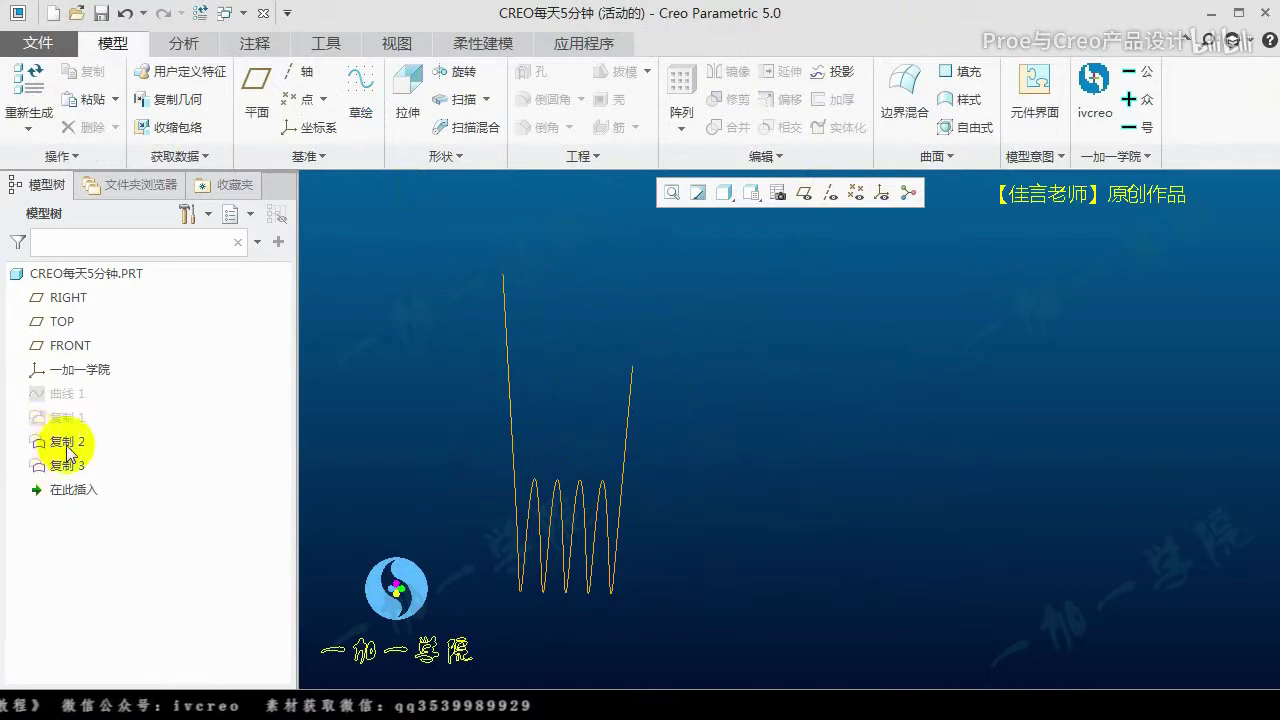
click(65, 417)
click(104, 295)
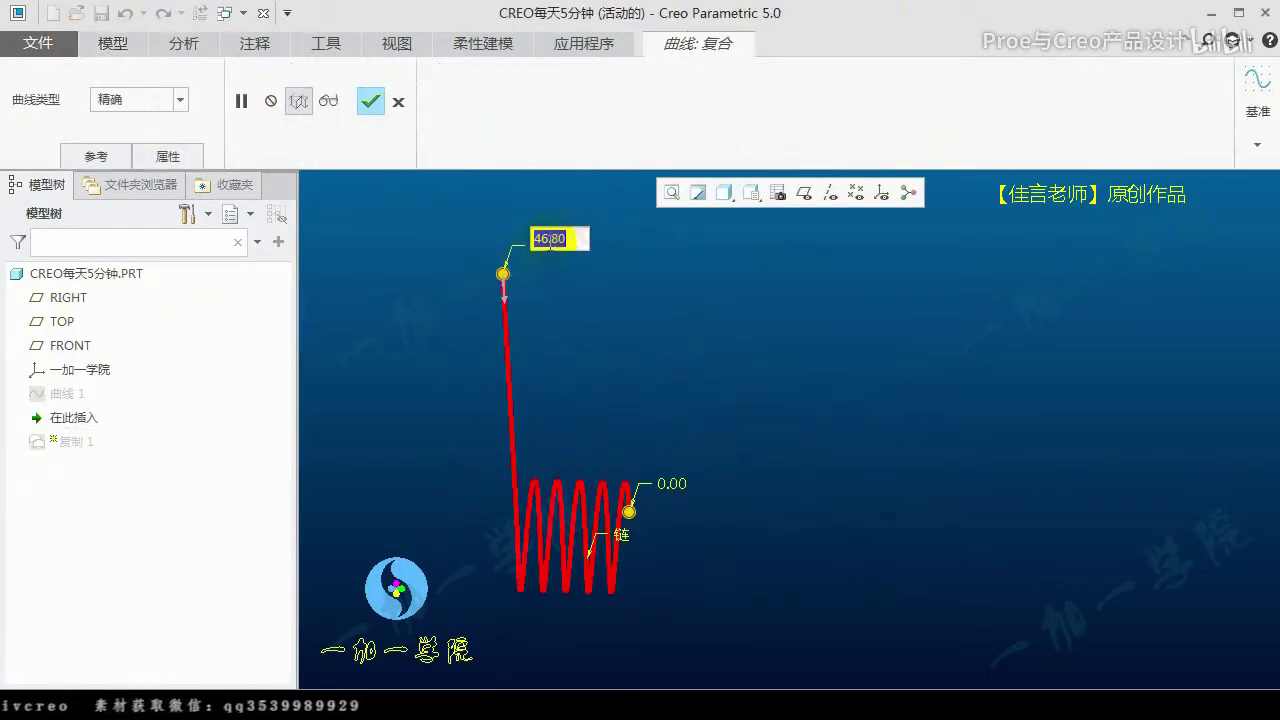
click(364, 102)
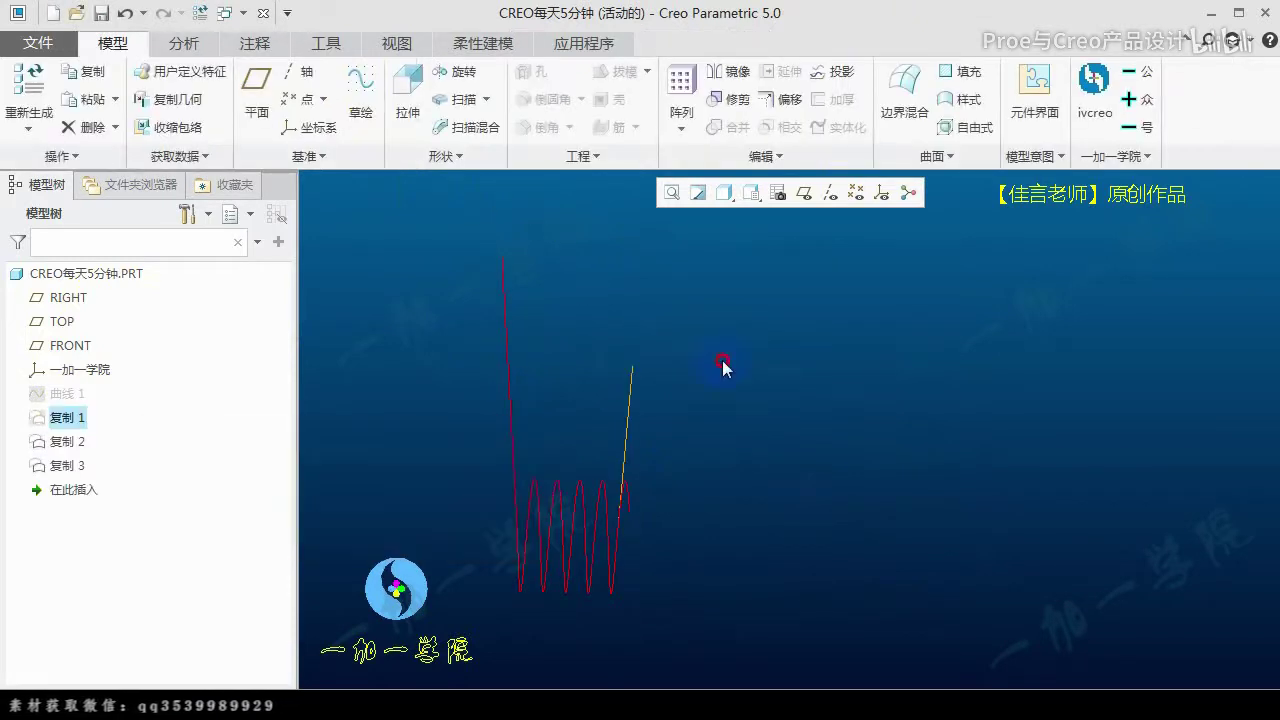
Orbit the helix curves edge-on and compare them with the reference spring photo
click(76, 472)
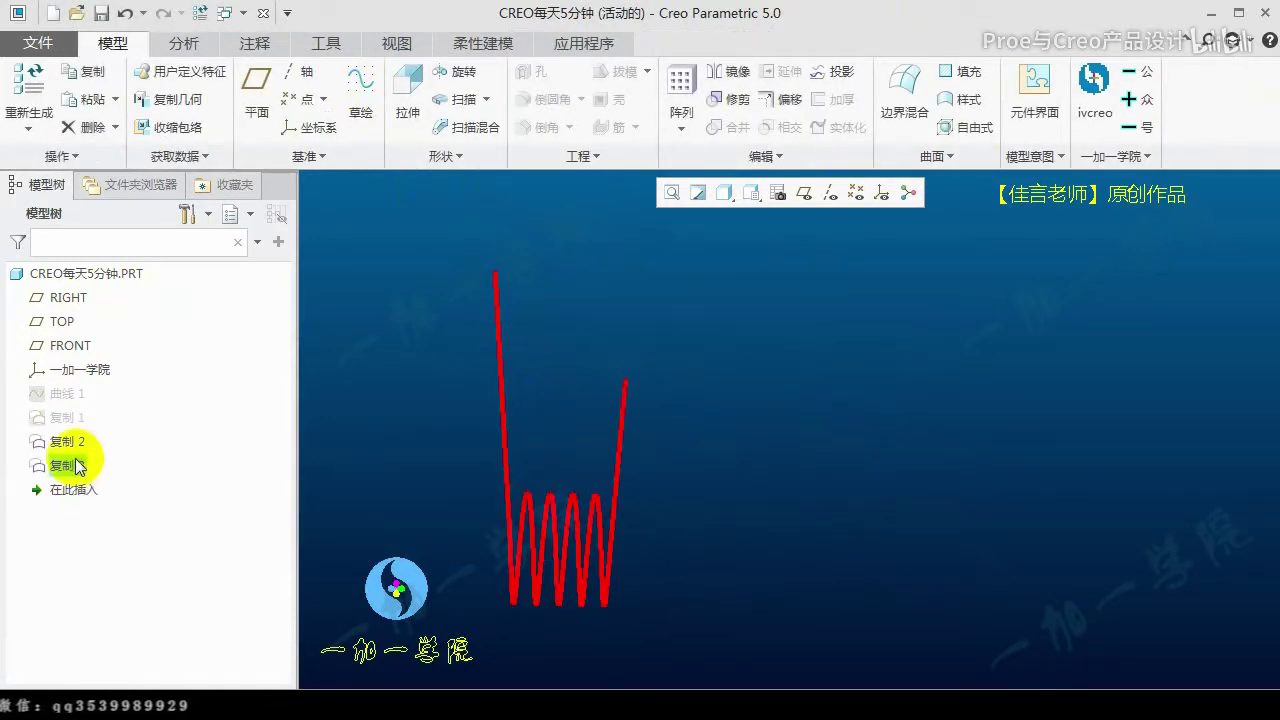
click(727, 407)
middle_drag(615, 435, 653, 431)
mouse_move(810, 490)
middle_down()
mouse_move(600, 491)
mouse_move(623, 514)
middle_up()
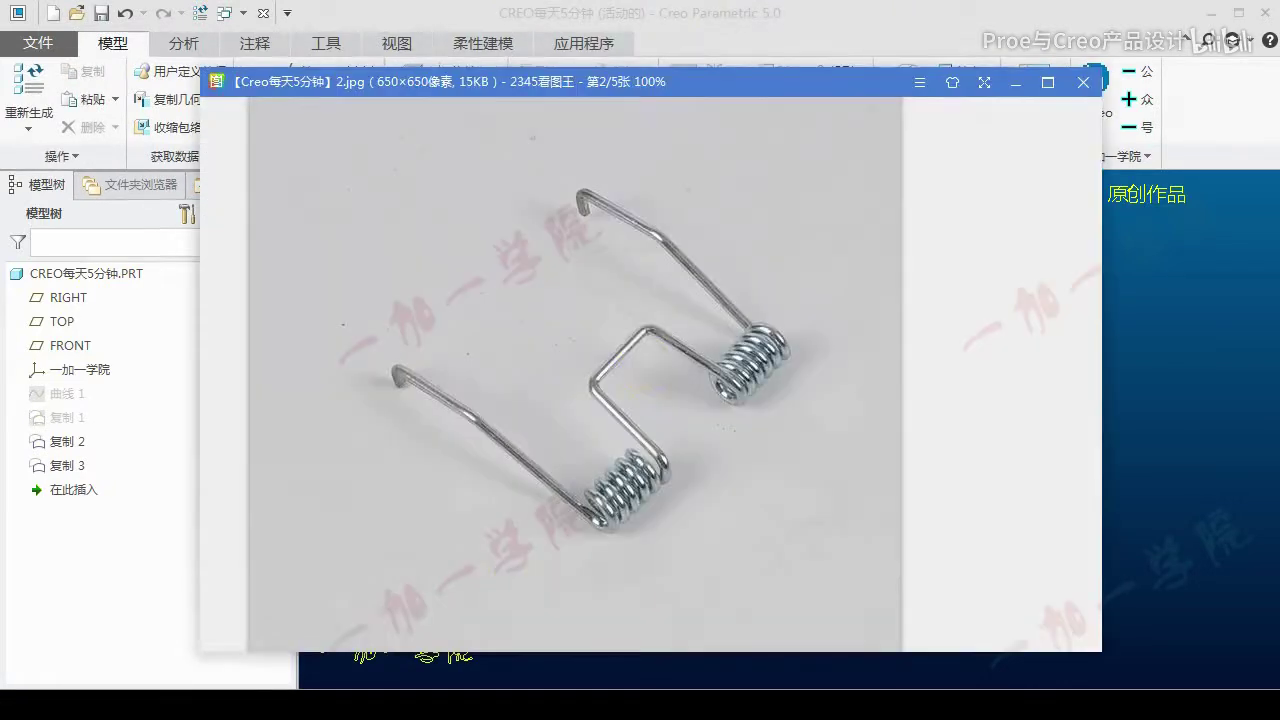
mouse_move(588, 372)
mouse_down()
mouse_move(655, 333)
mouse_move(597, 374)
mouse_up()
click(1136, 377)
Create datum plane DTM1 through the straight arm of 复制 3, constrained to the TOP plane
click(592, 454)
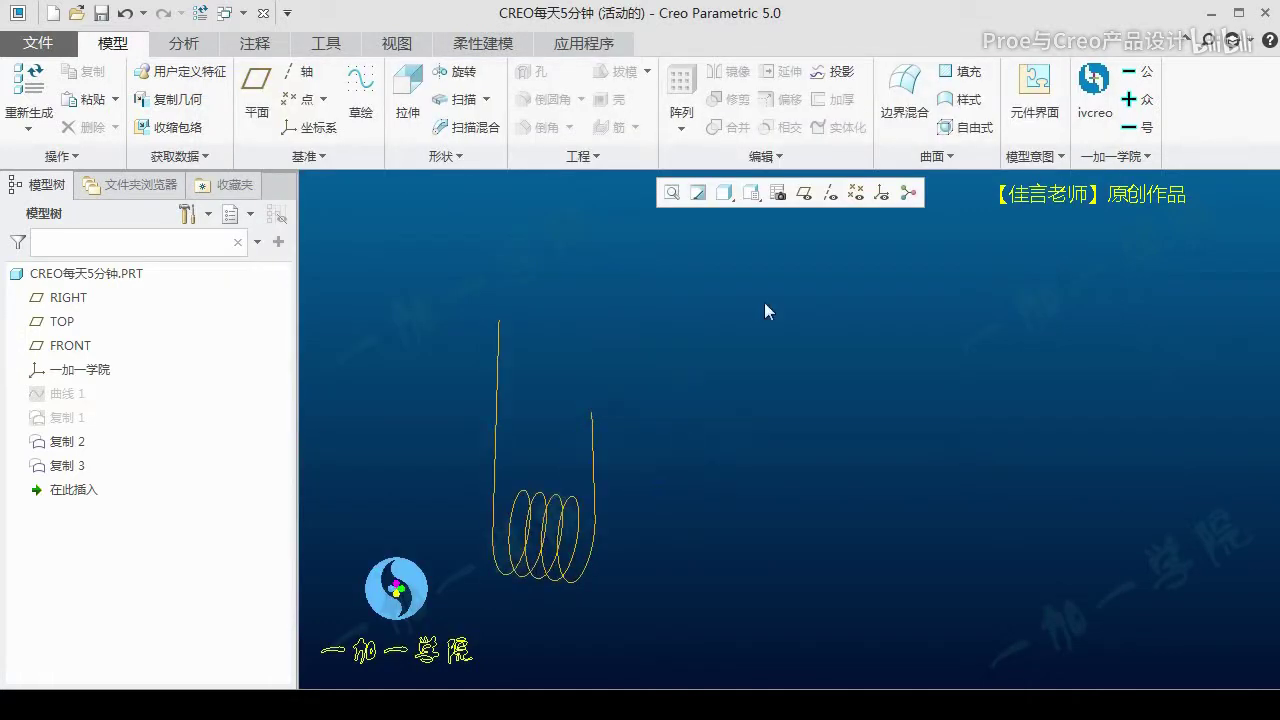
mouse_move(700, 420)
middle_down()
mouse_move(663, 466)
mouse_move(757, 463)
mouse_move(846, 409)
middle_up()
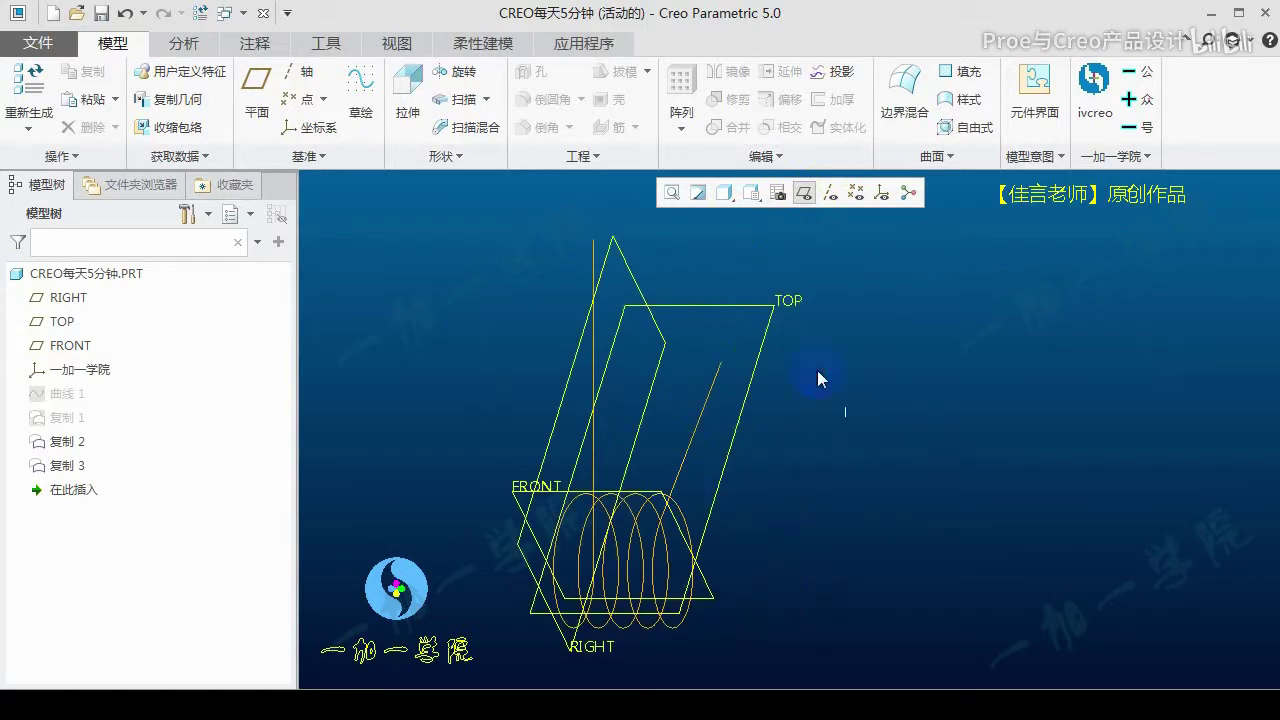
click(262, 93)
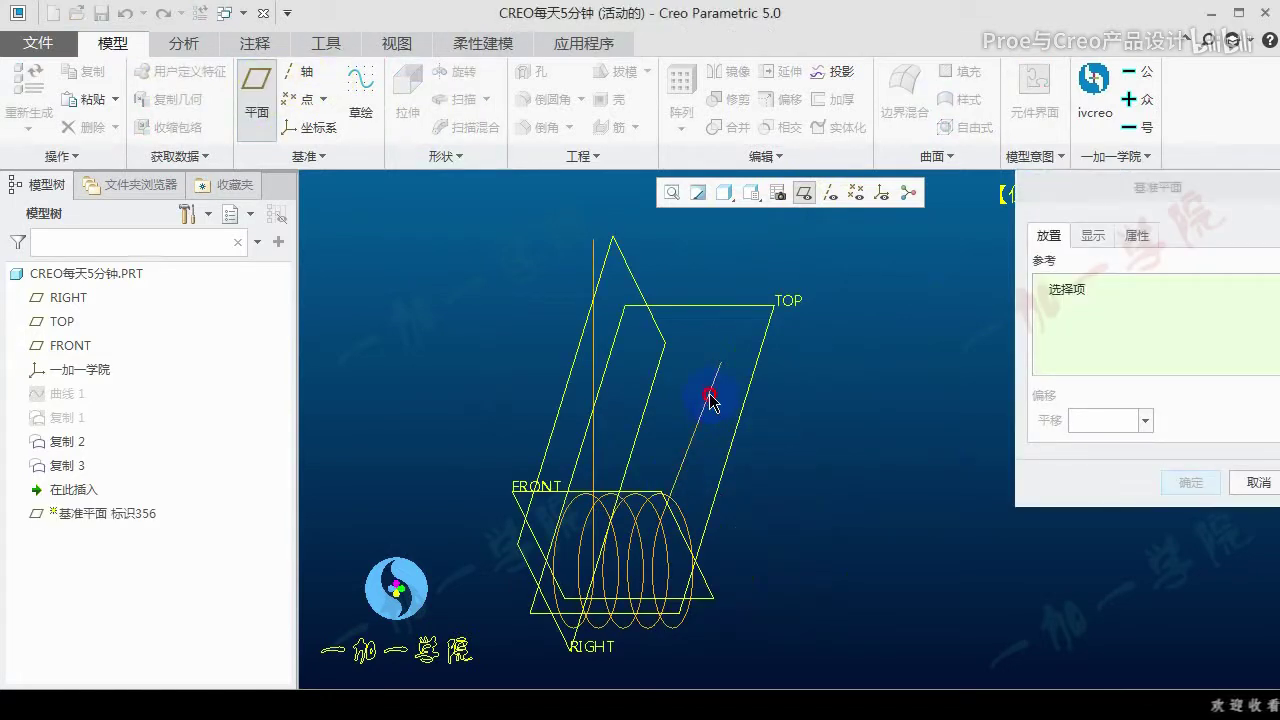
click(709, 391)
ctrl+click(752, 385)
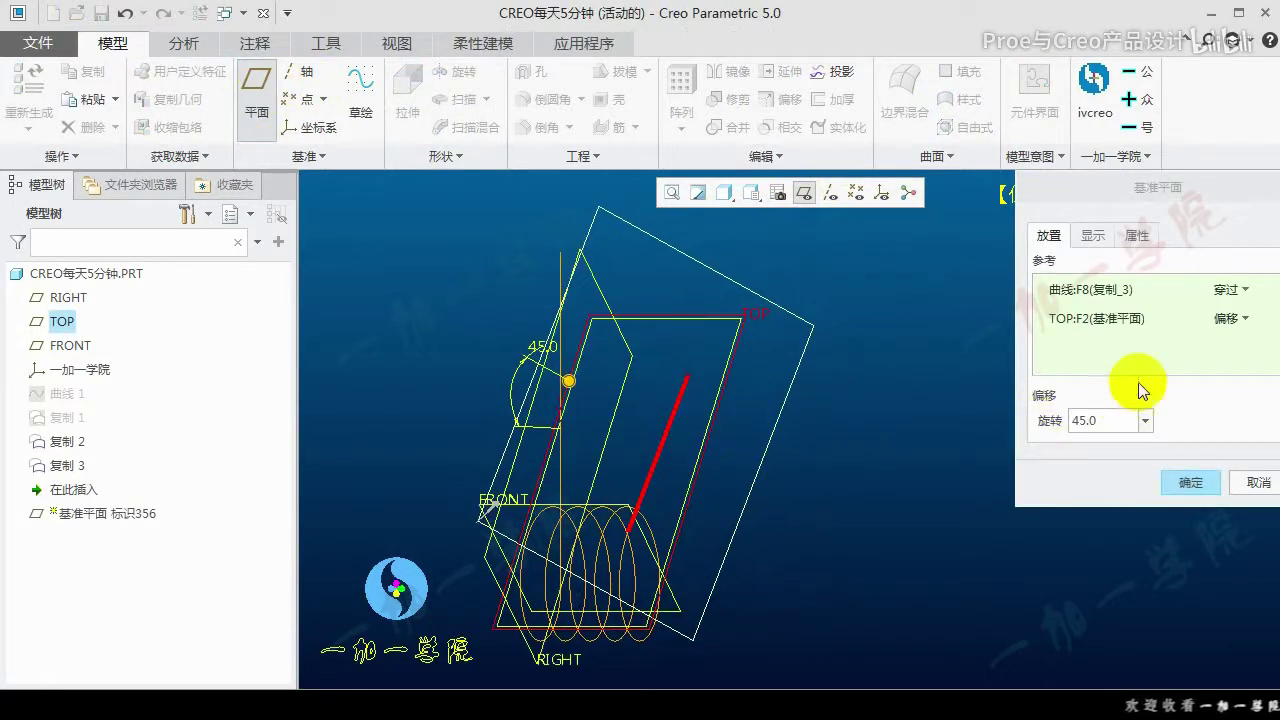
click(1238, 318)
click(1245, 340)
click(1240, 320)
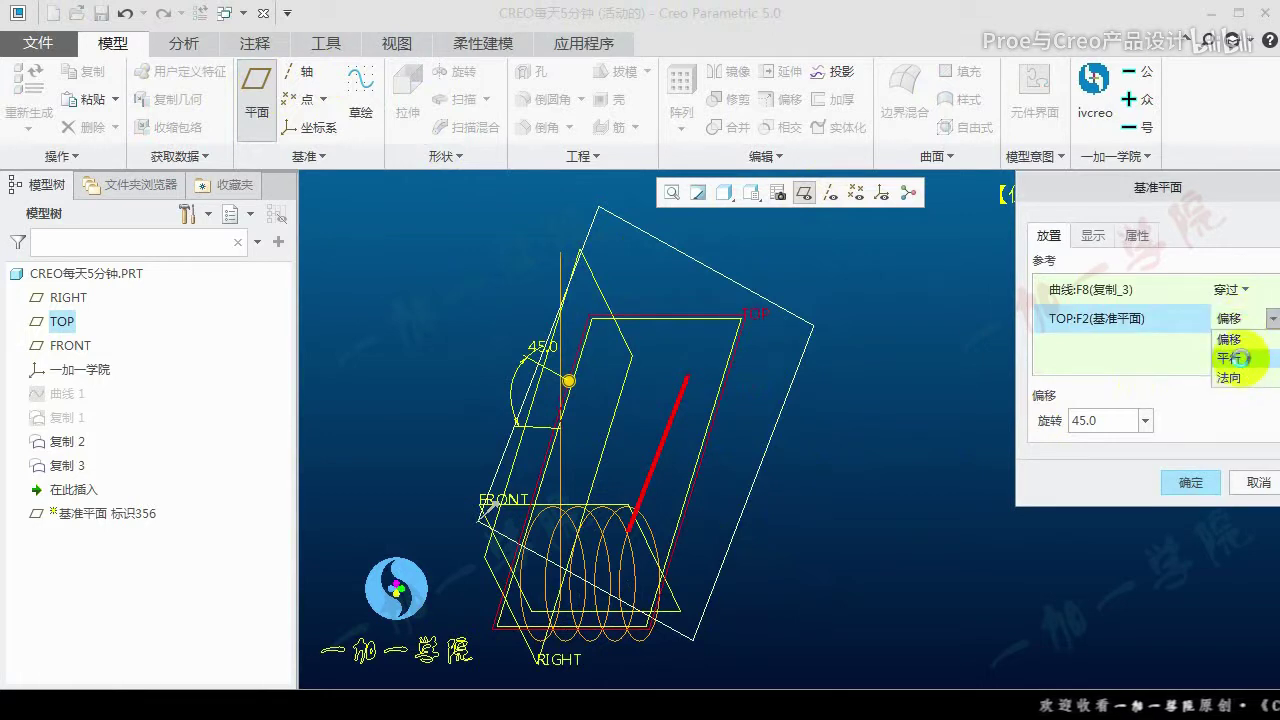
click(1240, 349)
click(1190, 482)
click(362, 82)
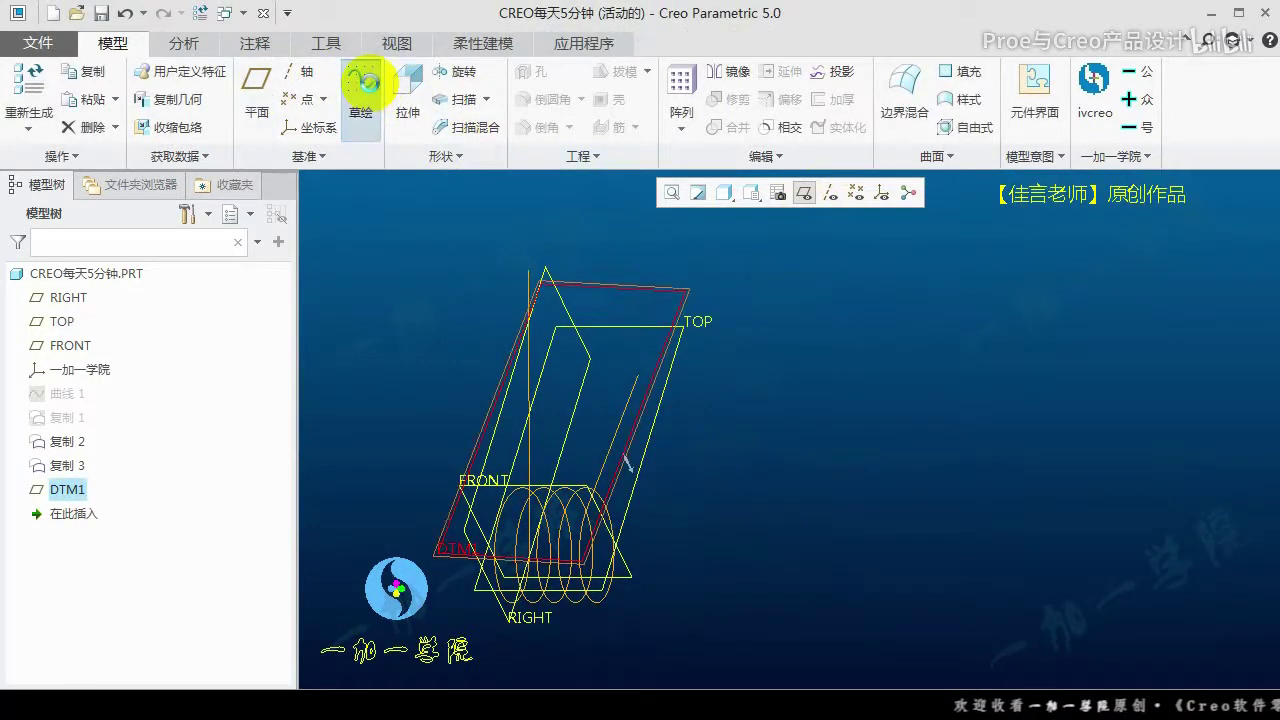
Hide the plane outlines and add a third sketch reference on DTM1
click(785, 195)
shift+middle_drag(648, 429, 641, 455)
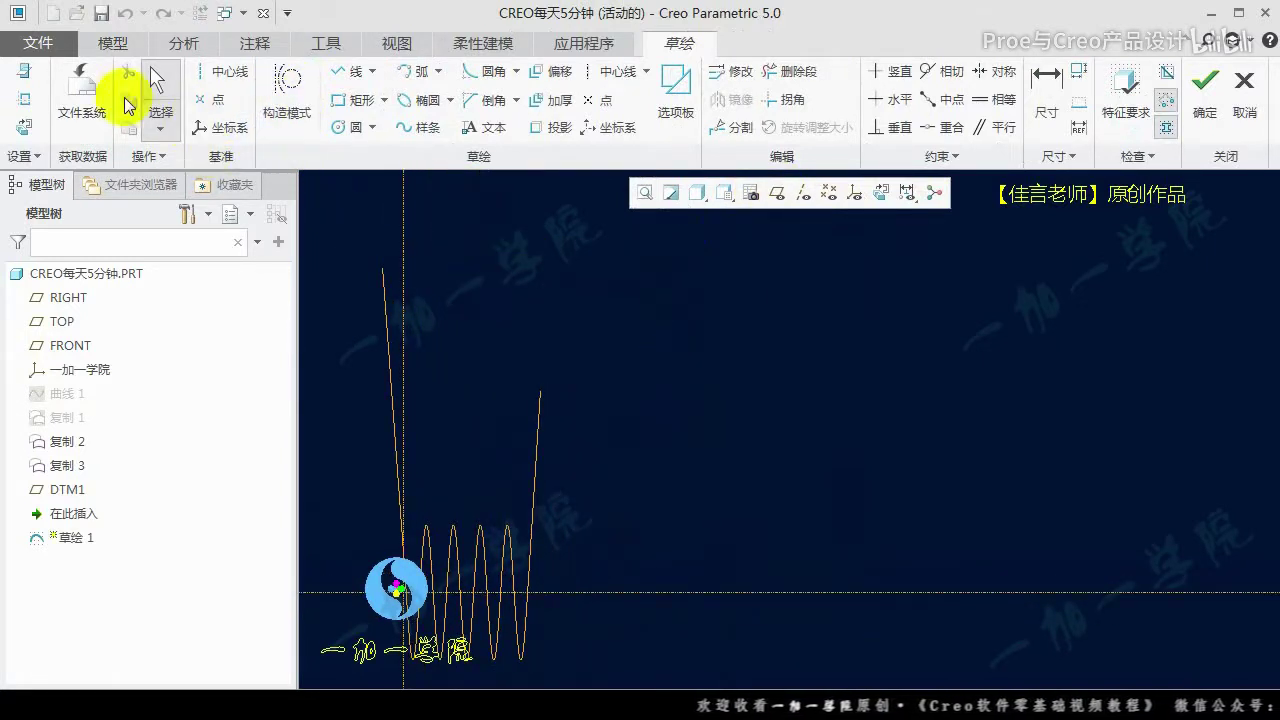
click(24, 99)
click(545, 412)
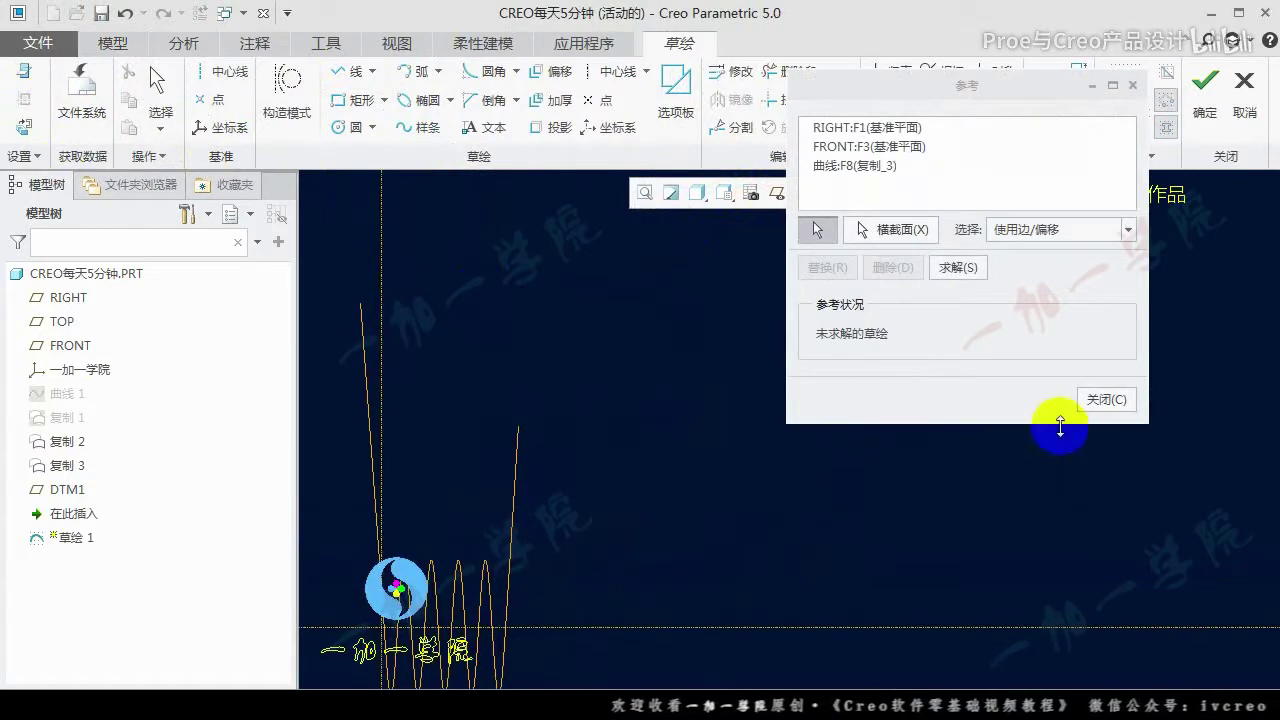
click(1105, 399)
Draw a horizontal line and an arc joining it to the spline's end
click(352, 74)
click(557, 401)
click(738, 402)
middle_click(860, 432)
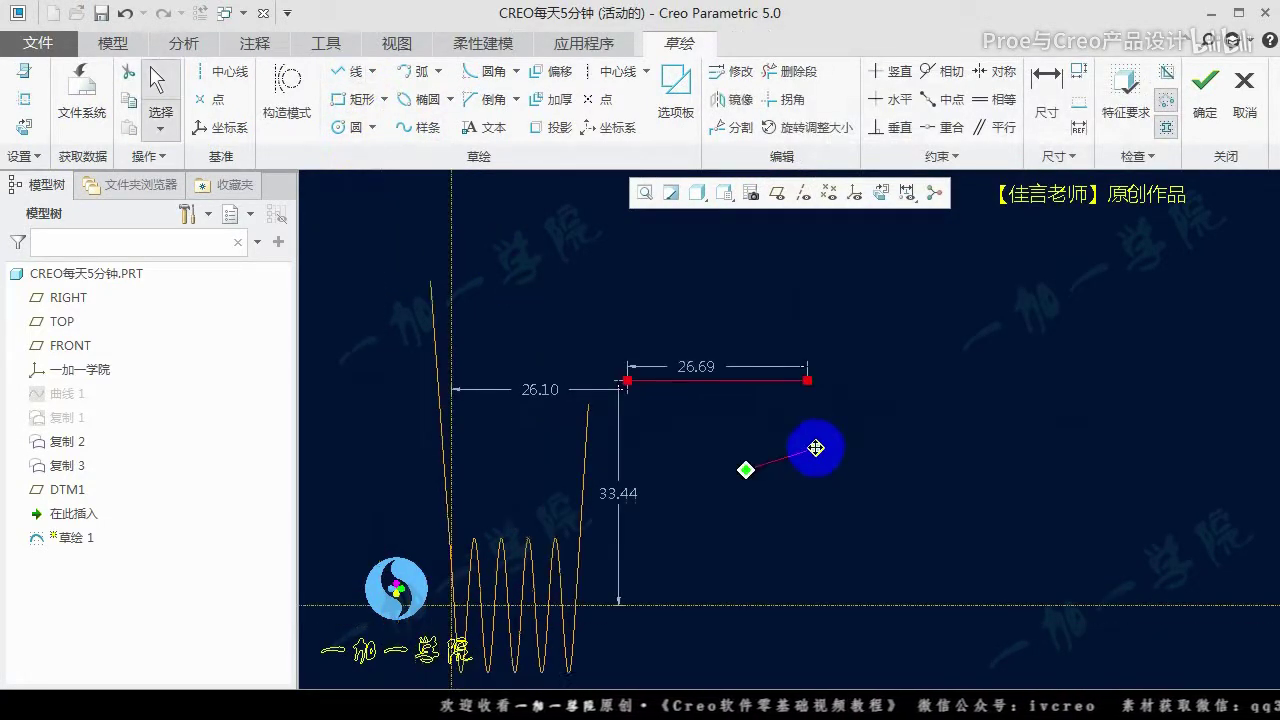
click(420, 71)
click(591, 406)
click(631, 379)
scroll(620, 383, up, 3)
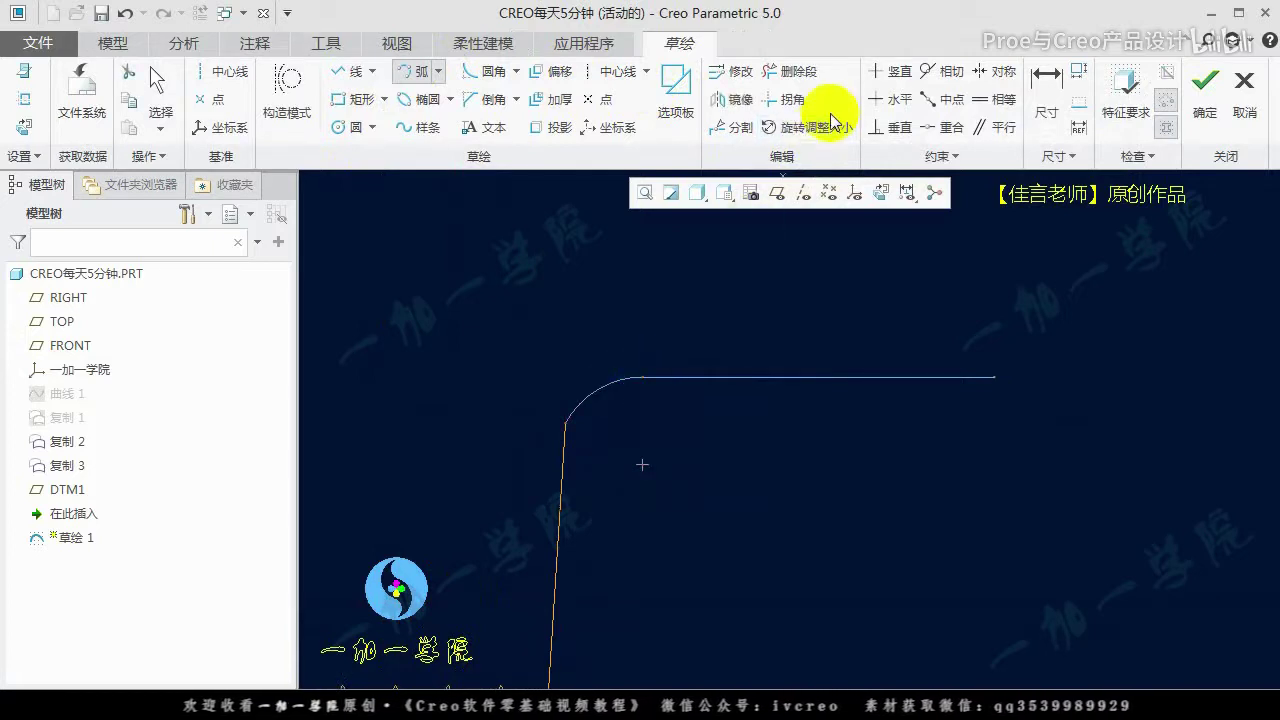
Make the line tangent to the arc and set the arc radius to 6.00
click(934, 71)
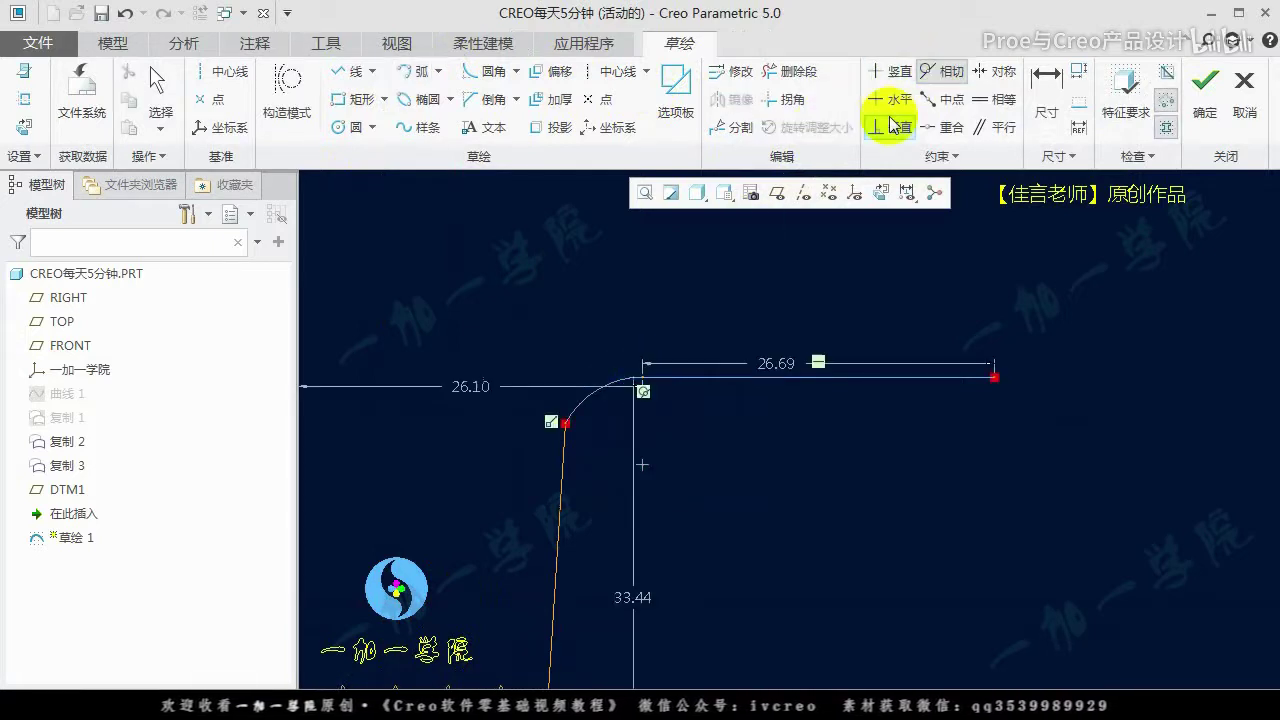
click(565, 460)
middle_click(660, 450)
drag(606, 367, 589, 343)
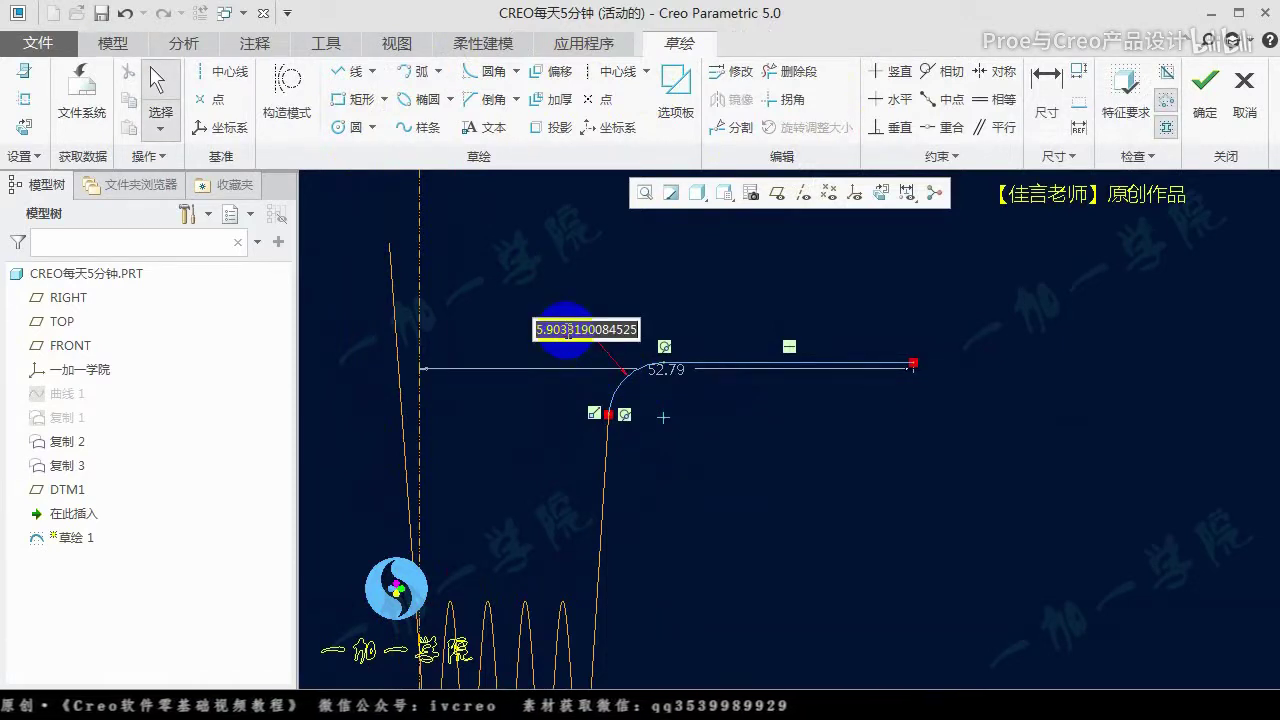
key(Return)
scroll(743, 414, down, 2)
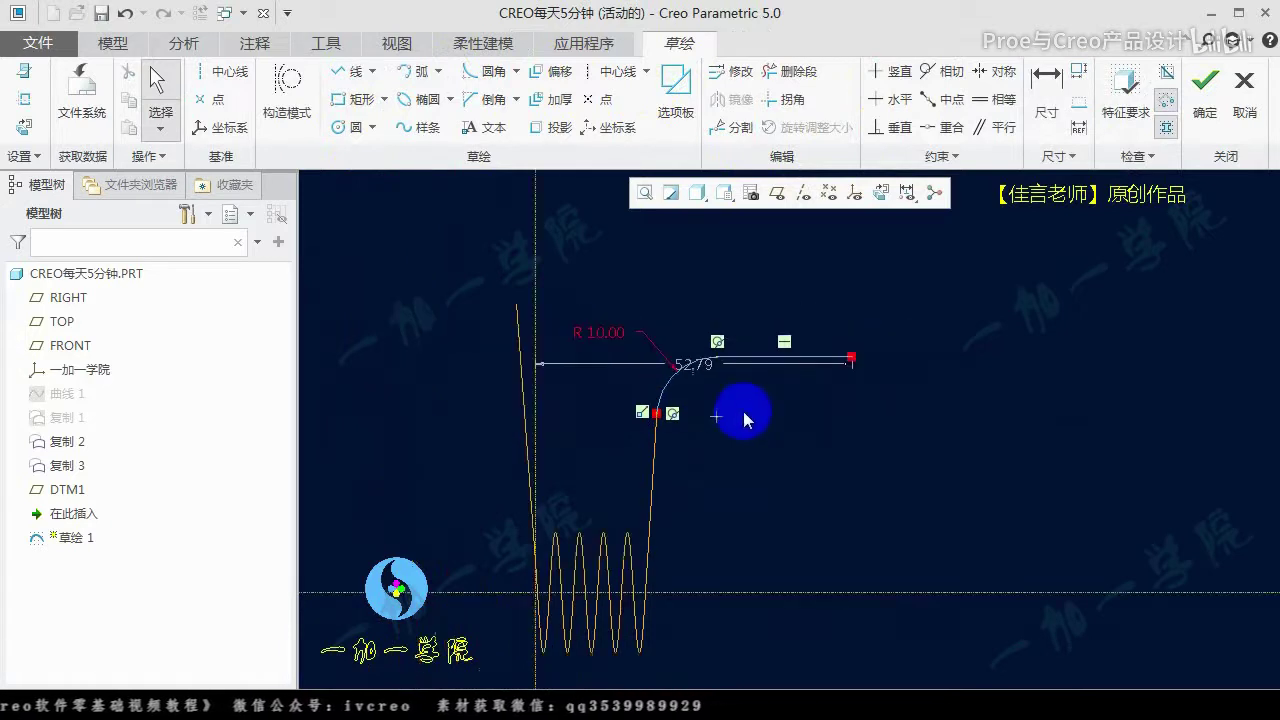
key(alt+Tab)
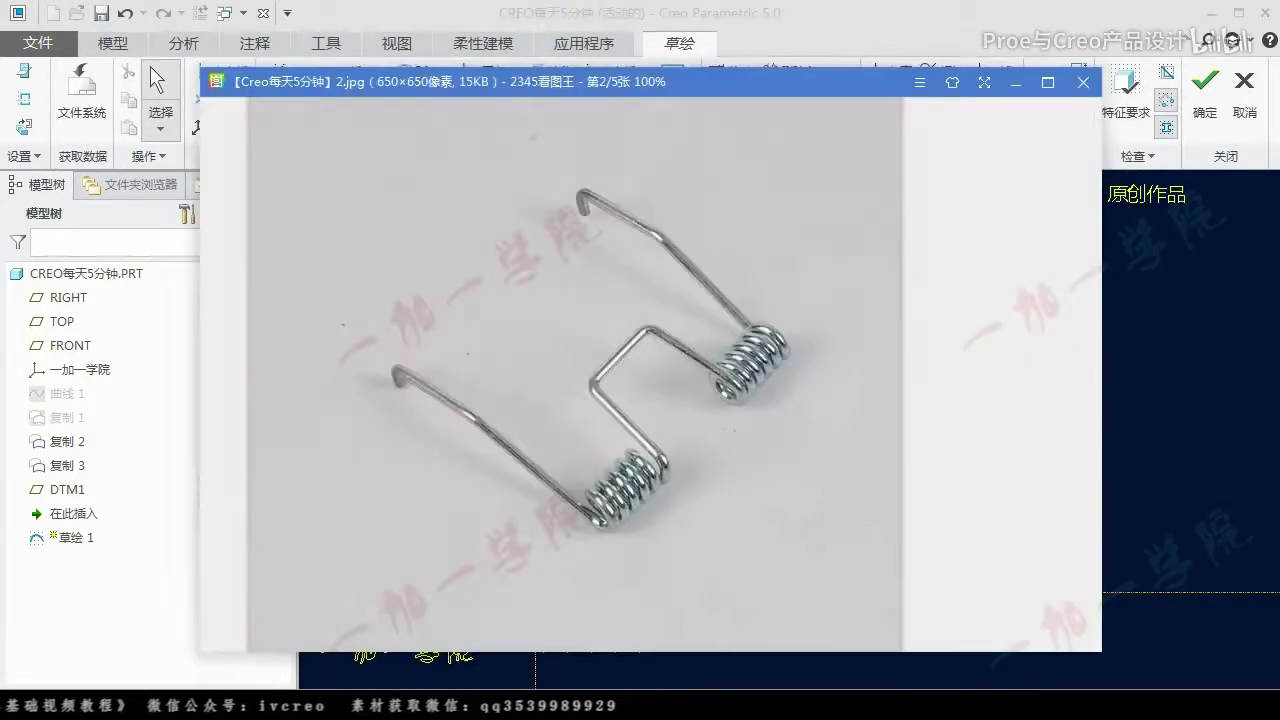
click(934, 38)
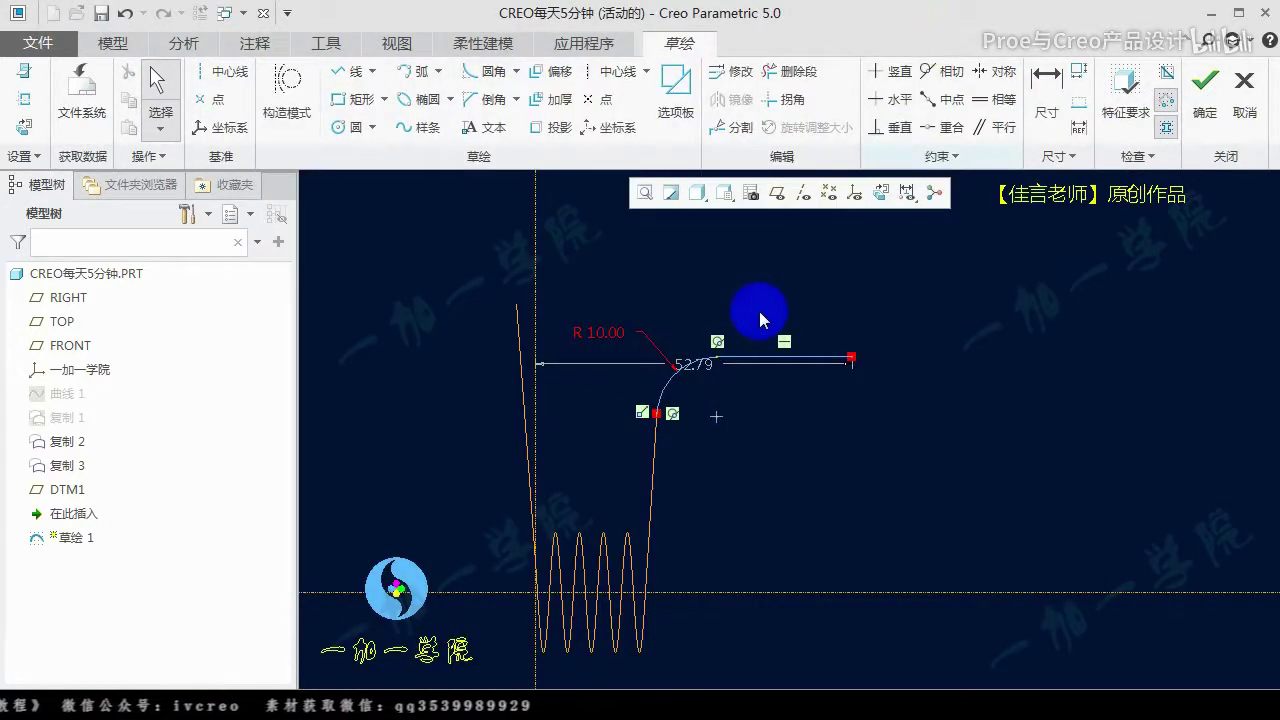
text(6)
key(Return)
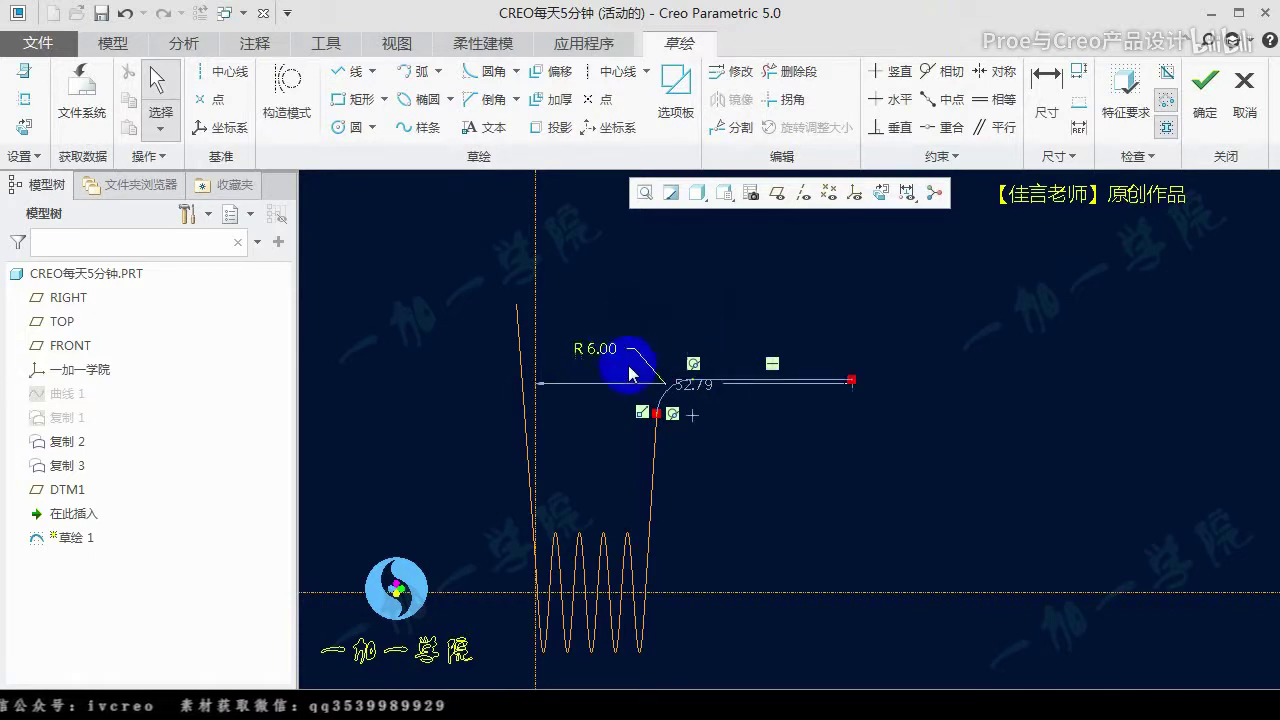
Set the horizontal leg length to 40.00 and finish the sketch
scroll(663, 377, up, 3)
double_click(668, 311)
text(40)
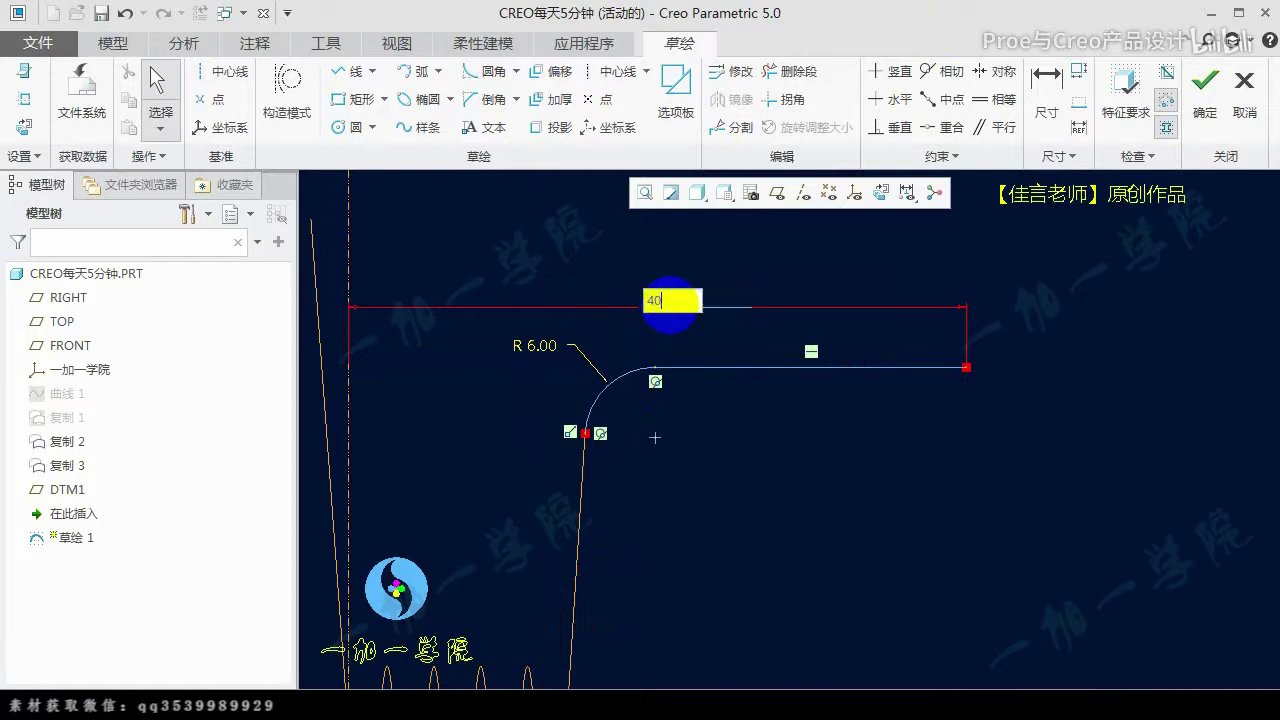
key(Return)
scroll(760, 400, down, 5)
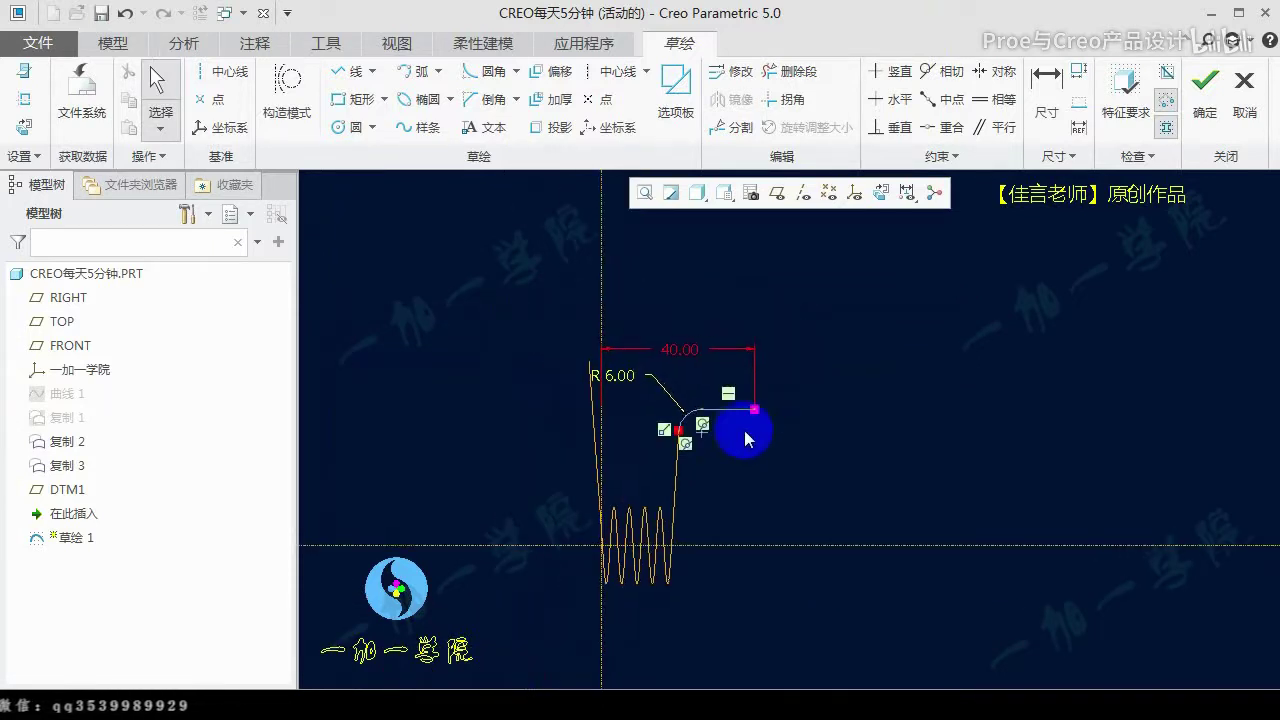
middle_drag(819, 379, 764, 362)
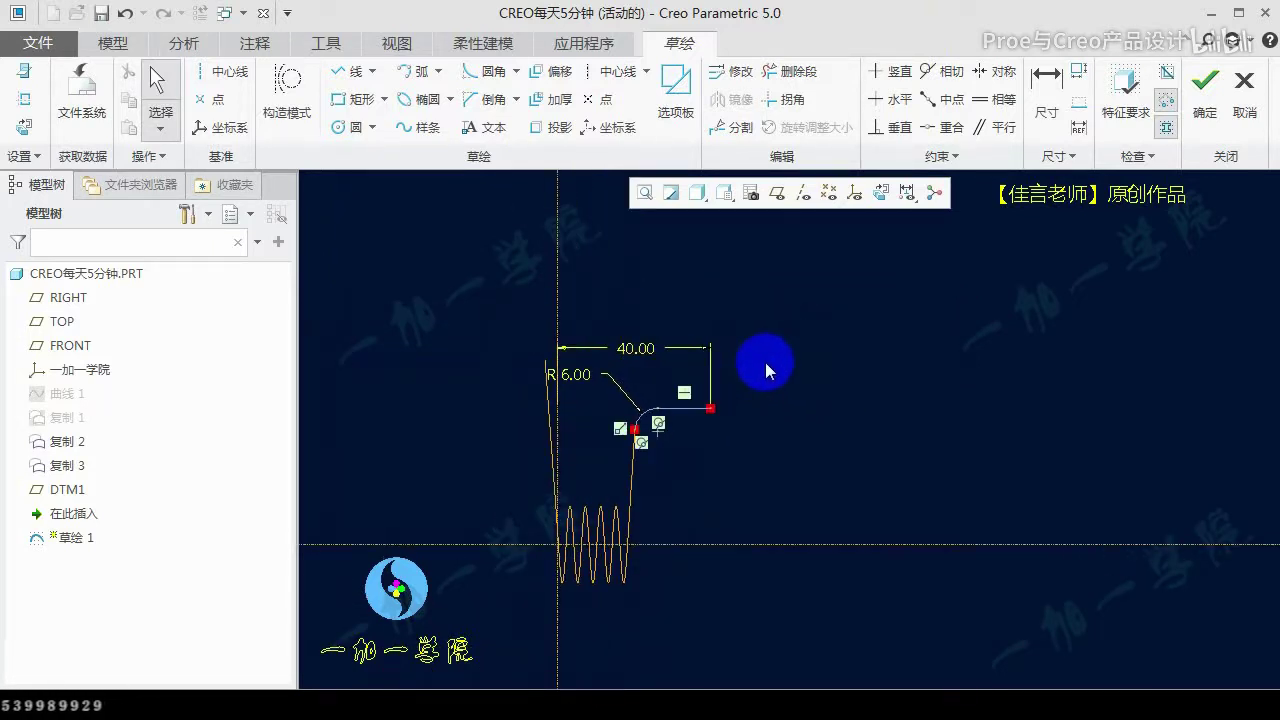
click(1205, 90)
middle_drag(716, 450, 795, 450)
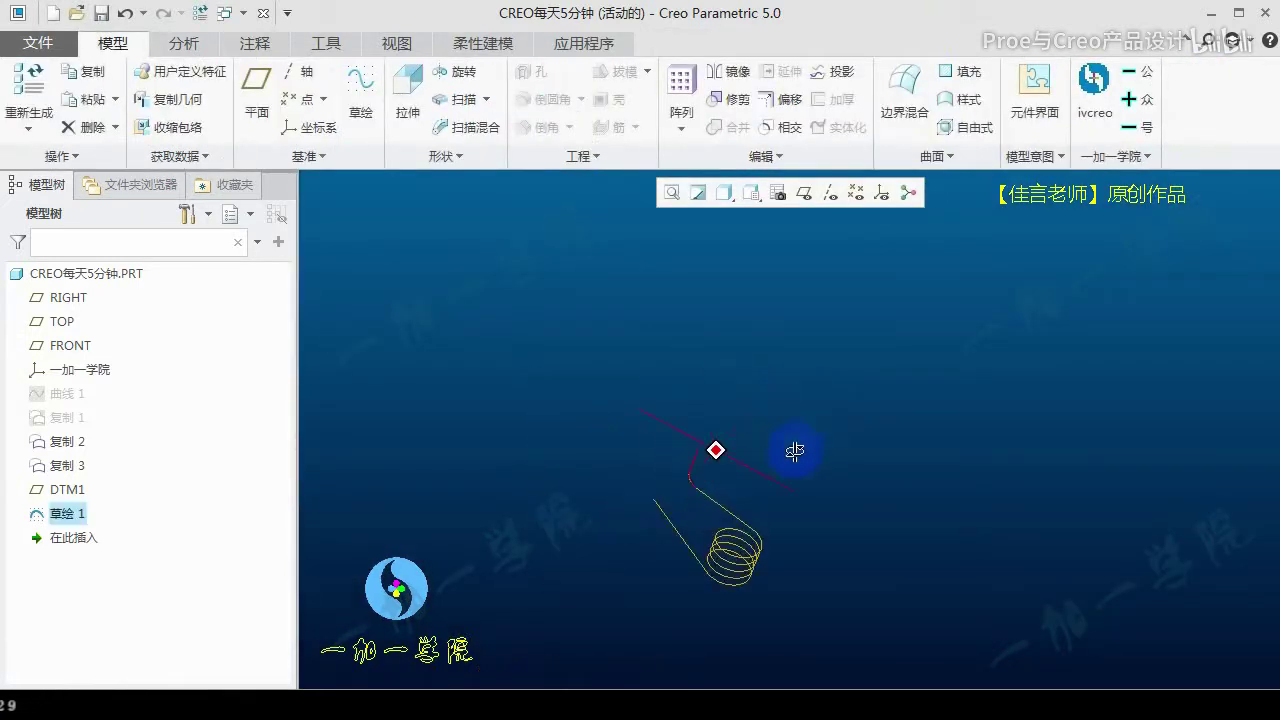
middle_drag(722, 510, 680, 468)
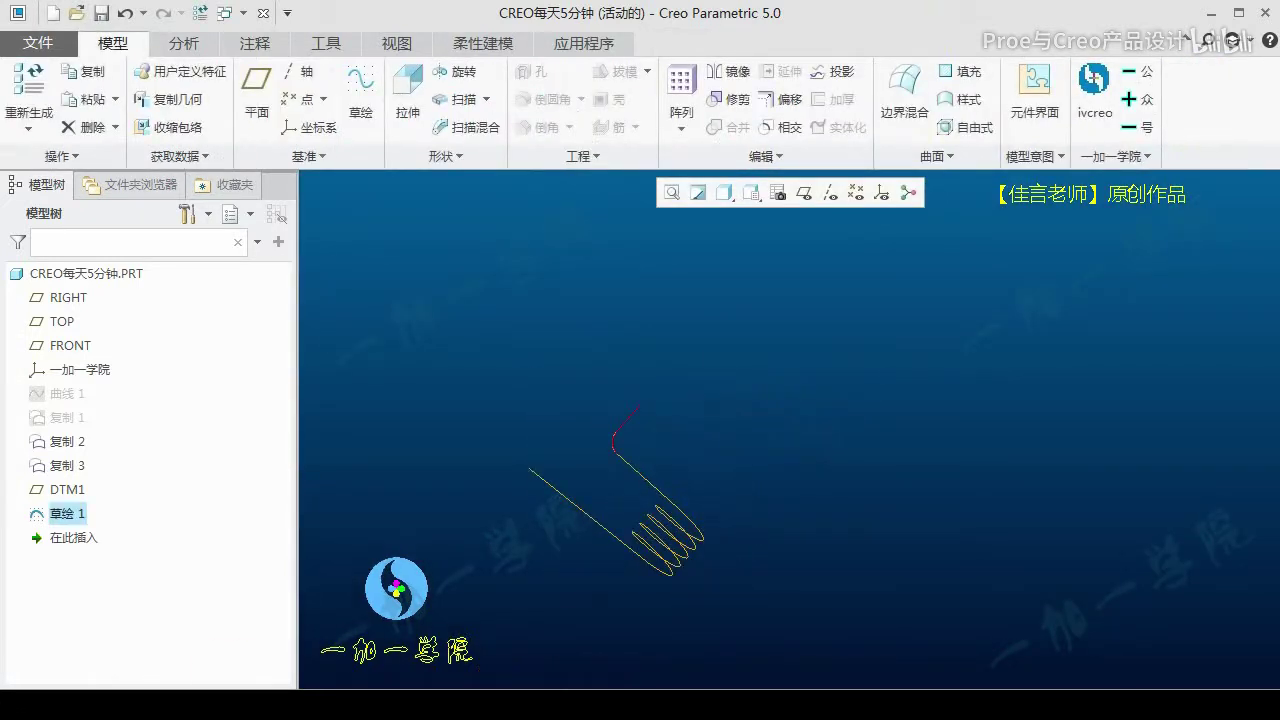
key(alt+Tab)
drag(525, 290, 775, 465)
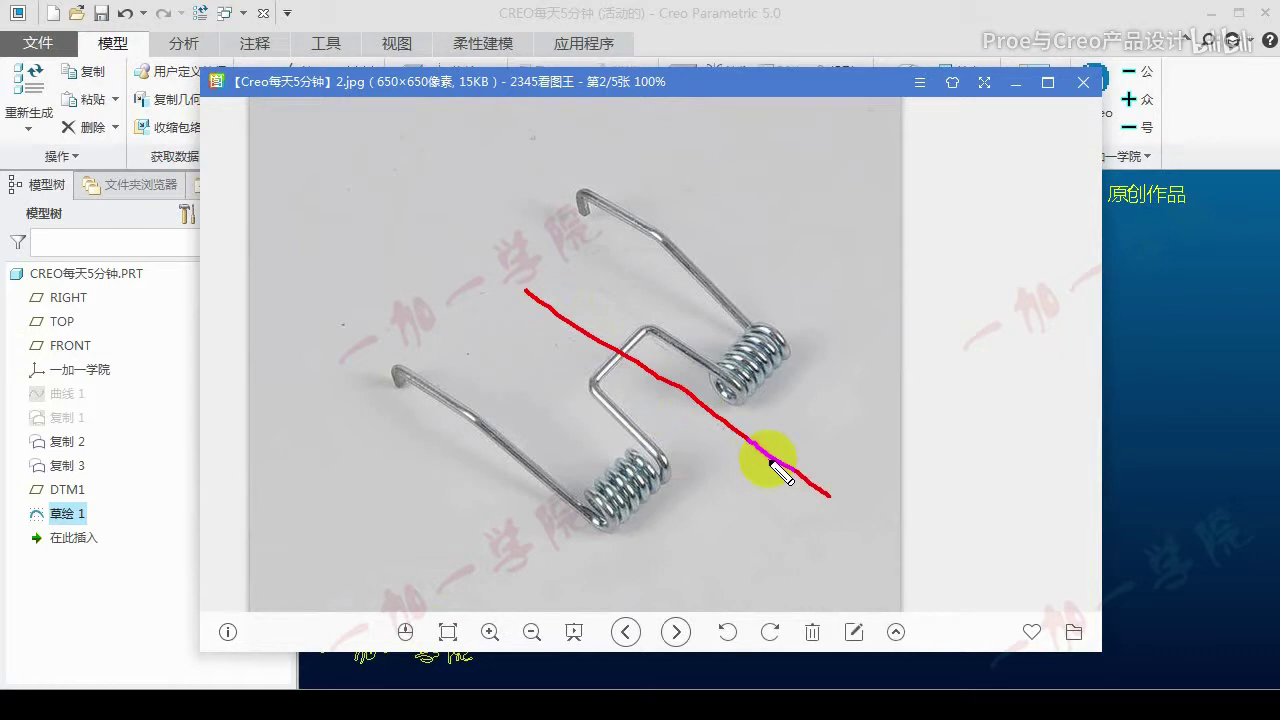
key(Escape)
key(alt+Tab)
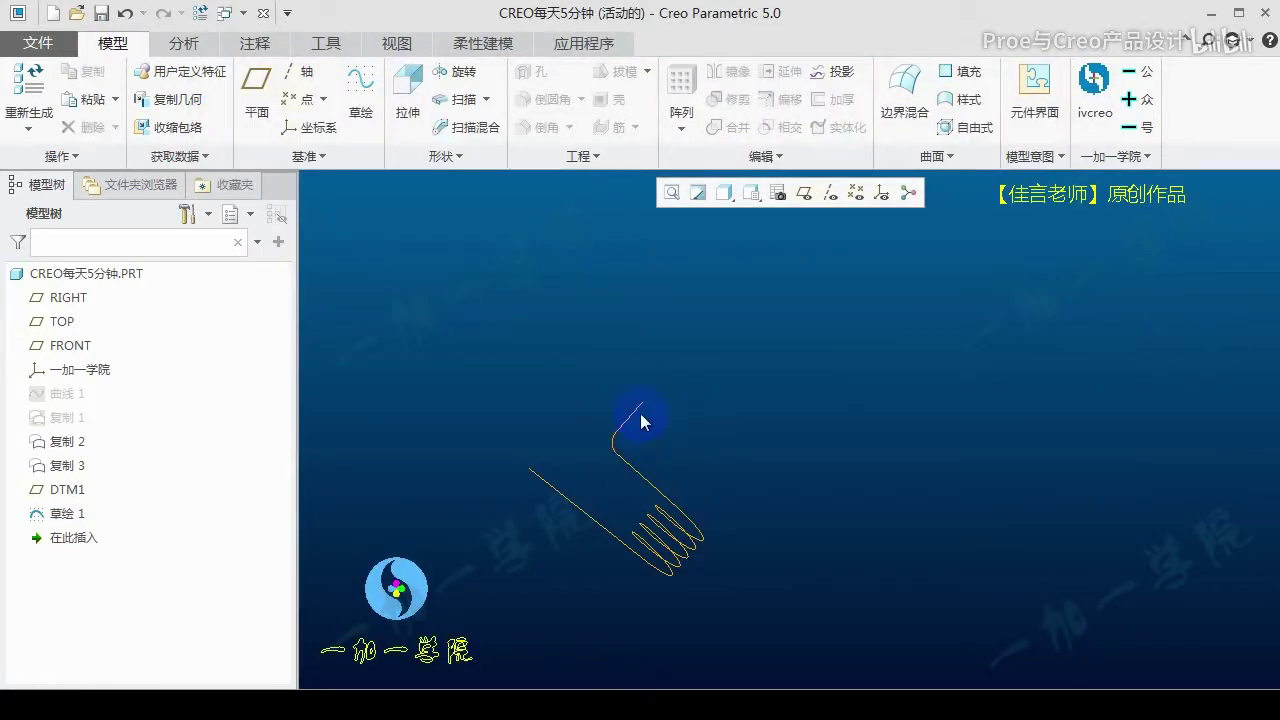
click(637, 421)
ctrl+click(639, 471)
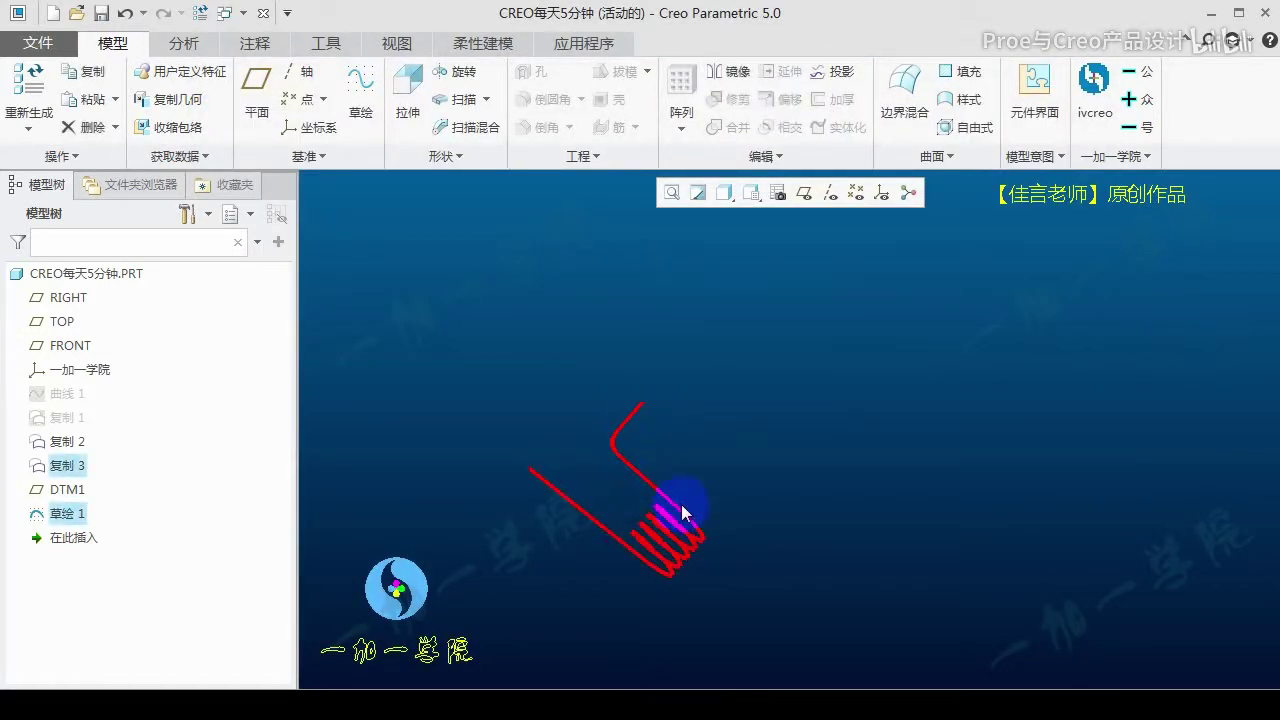
click(803, 193)
Create datum plane DTM2 through the arm's endpoint, parallel to RIGHT
click(257, 105)
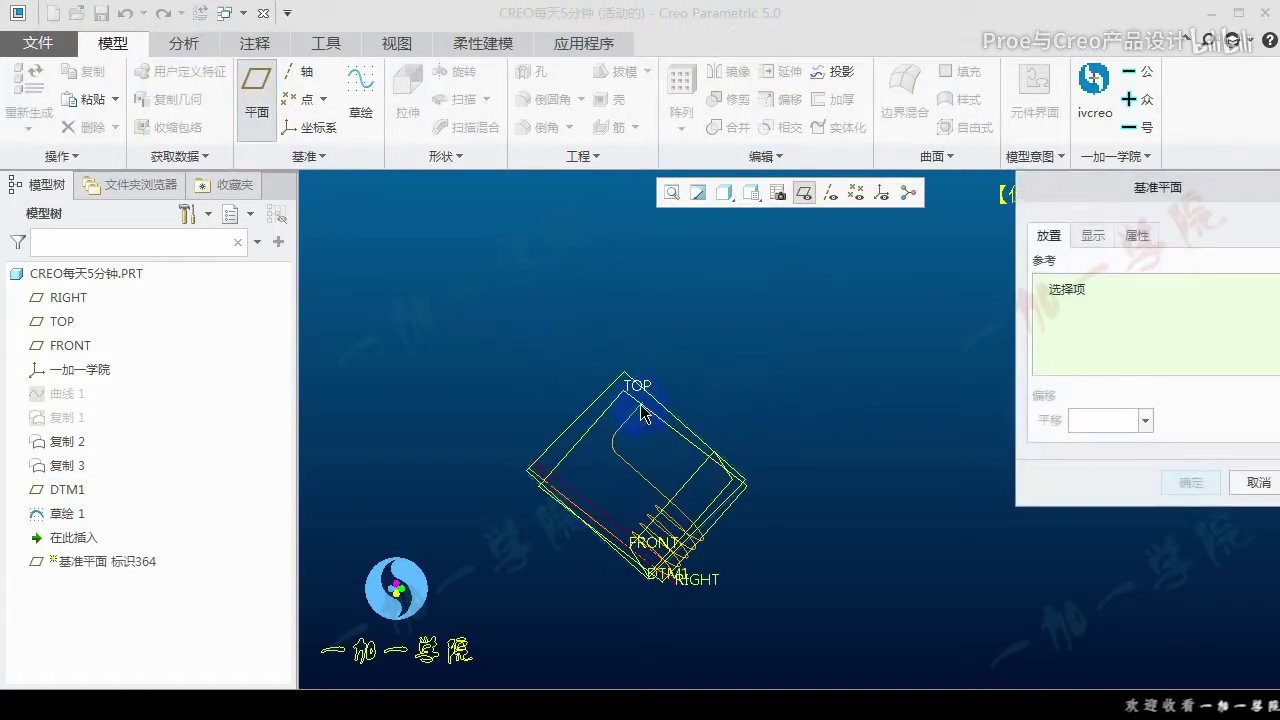
click(642, 402)
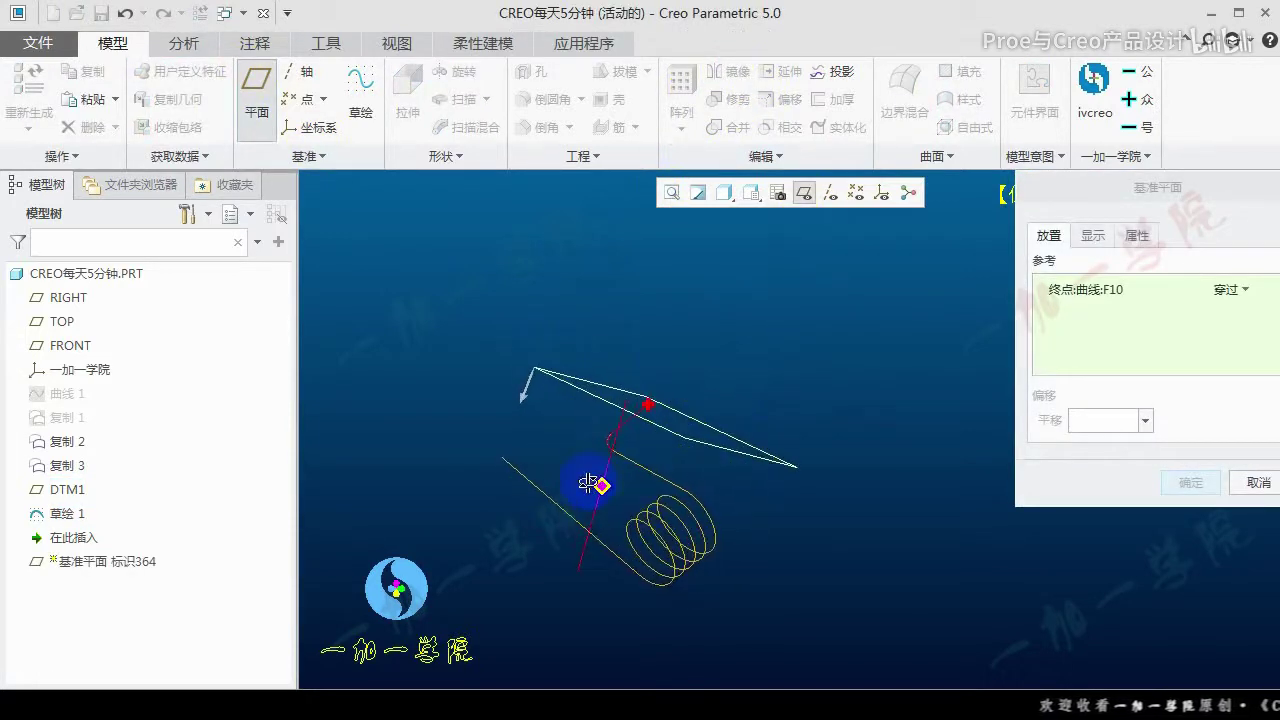
ctrl+click(557, 485)
middle_click(805, 420)
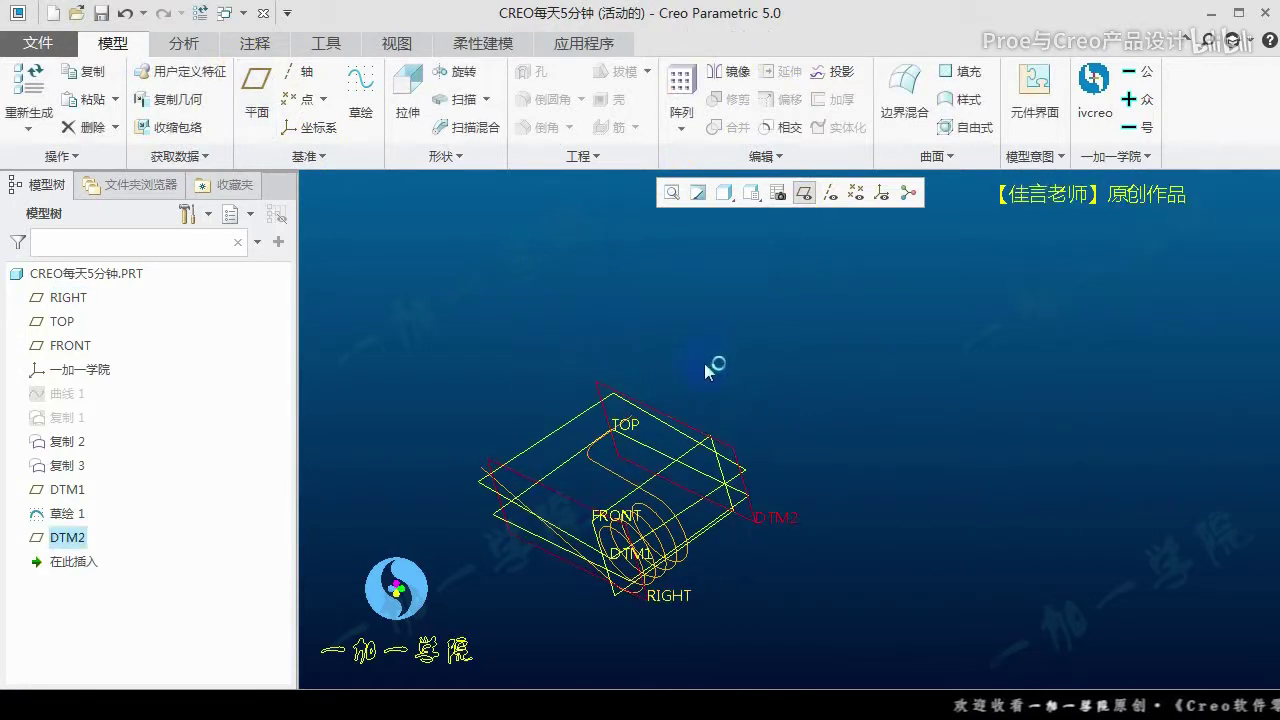
Select the copied helix and 草绘 1 and start a Mirror feature
scroll(607, 480, down, 3)
click(586, 449)
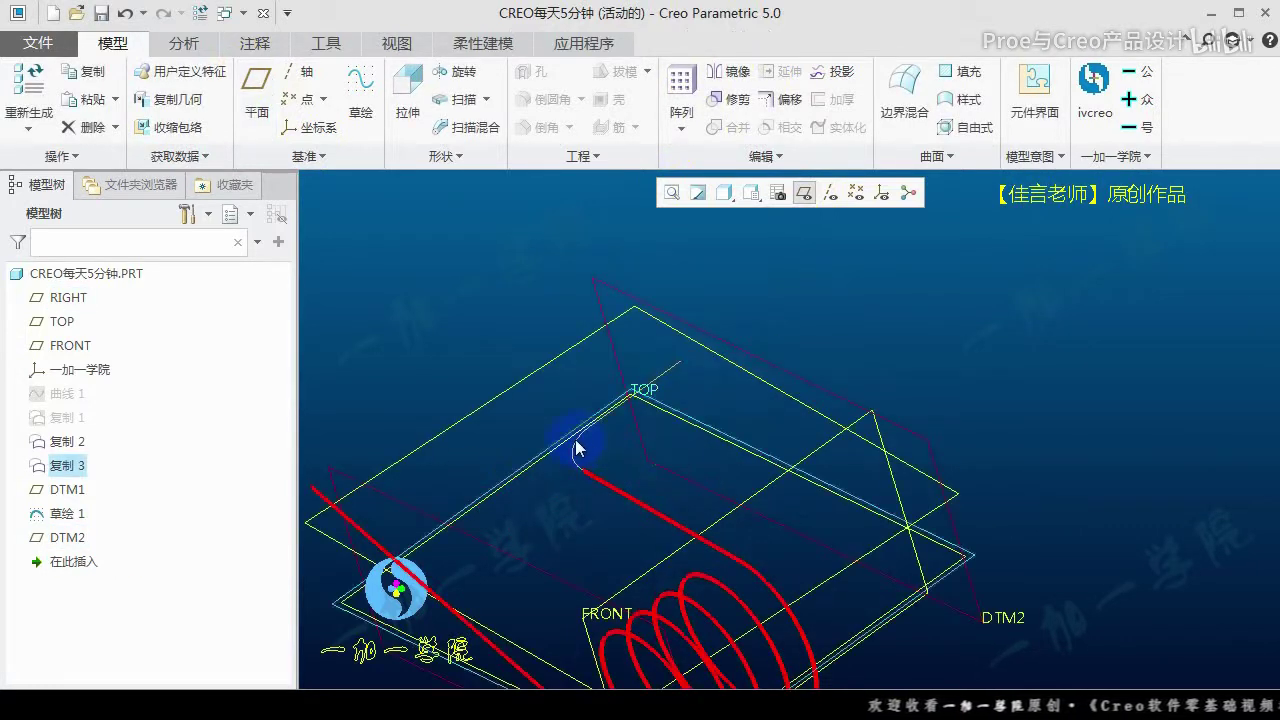
click(574, 462)
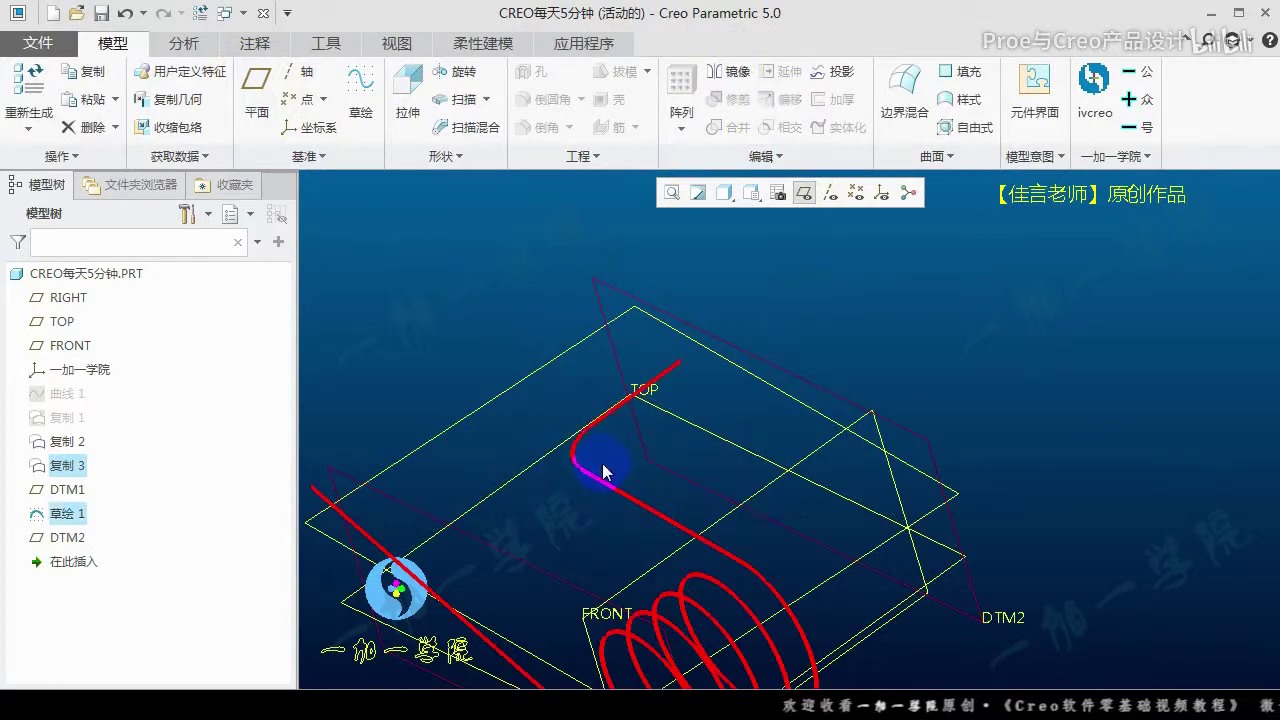
click(731, 71)
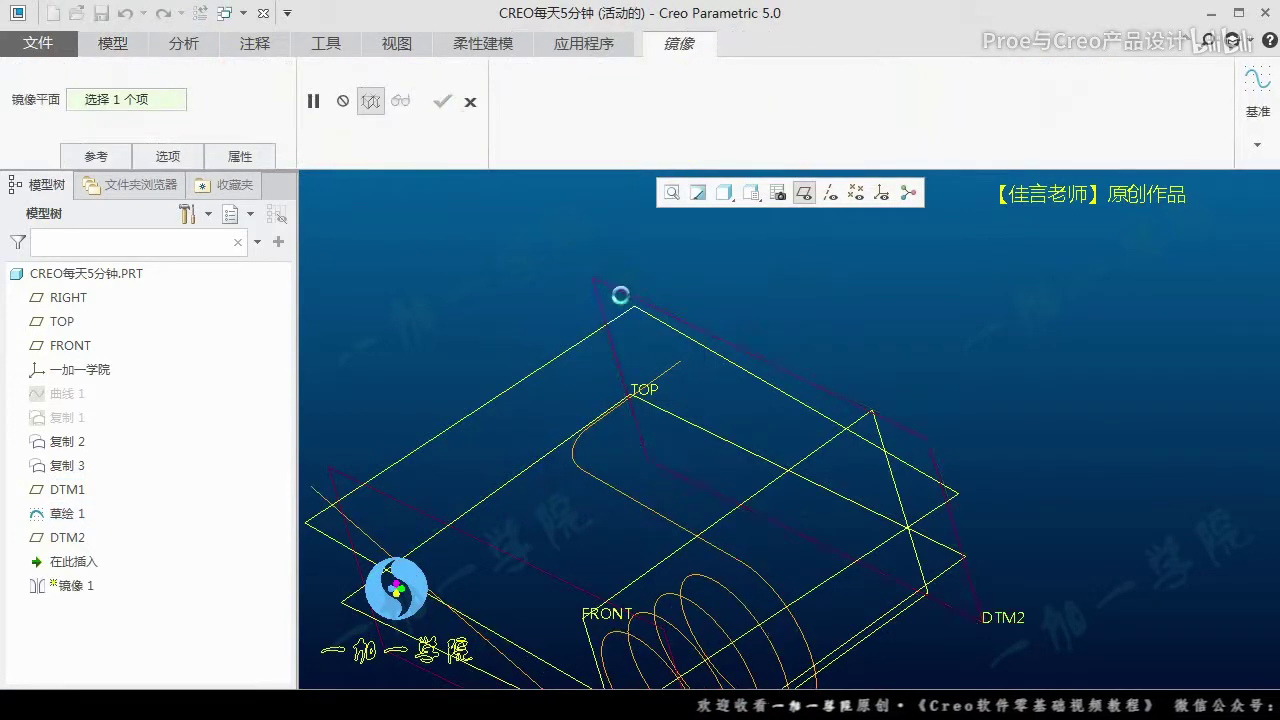
Complete the mirror of the curves across DTM2 and hide the datum planes
middle_click(620, 295)
key(ctrl+d)
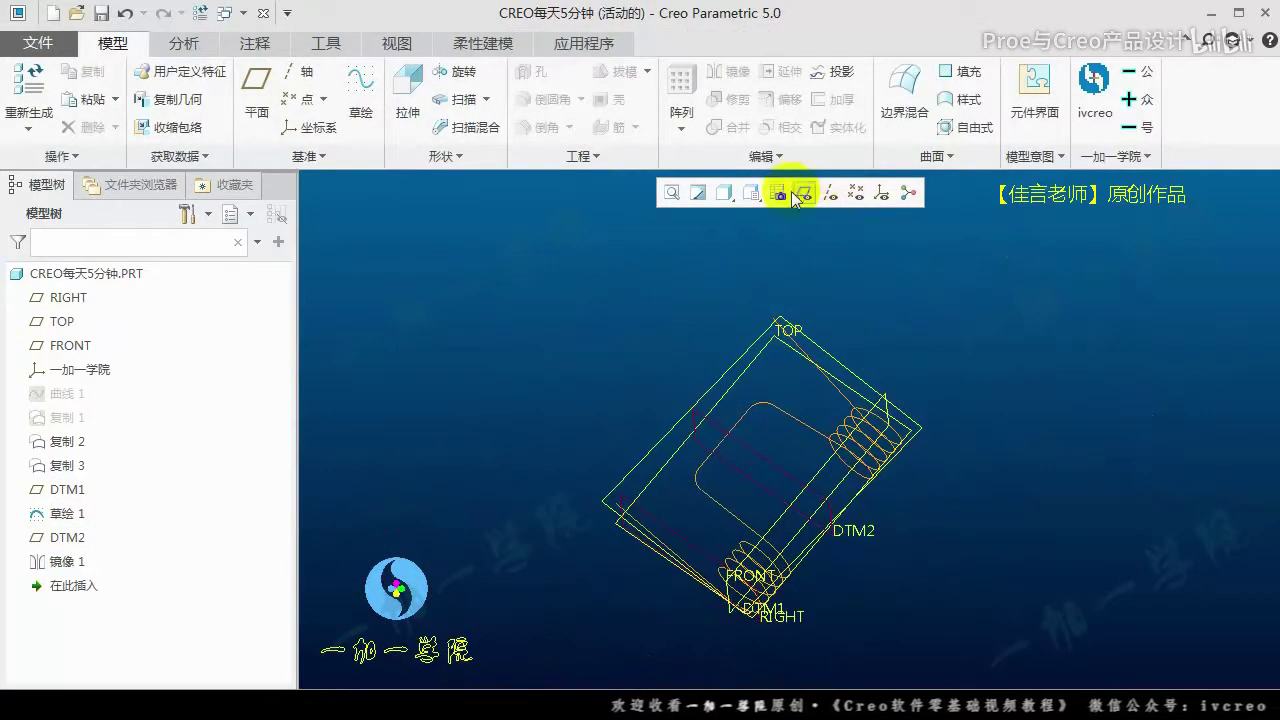
click(793, 192)
mouse_move(839, 373)
middle_down()
mouse_move(846, 349)
mouse_move(666, 541)
mouse_move(633, 488)
middle_up()
Drag the insert marker up to roll the model back after 草绘 1
key(alt+Tab)
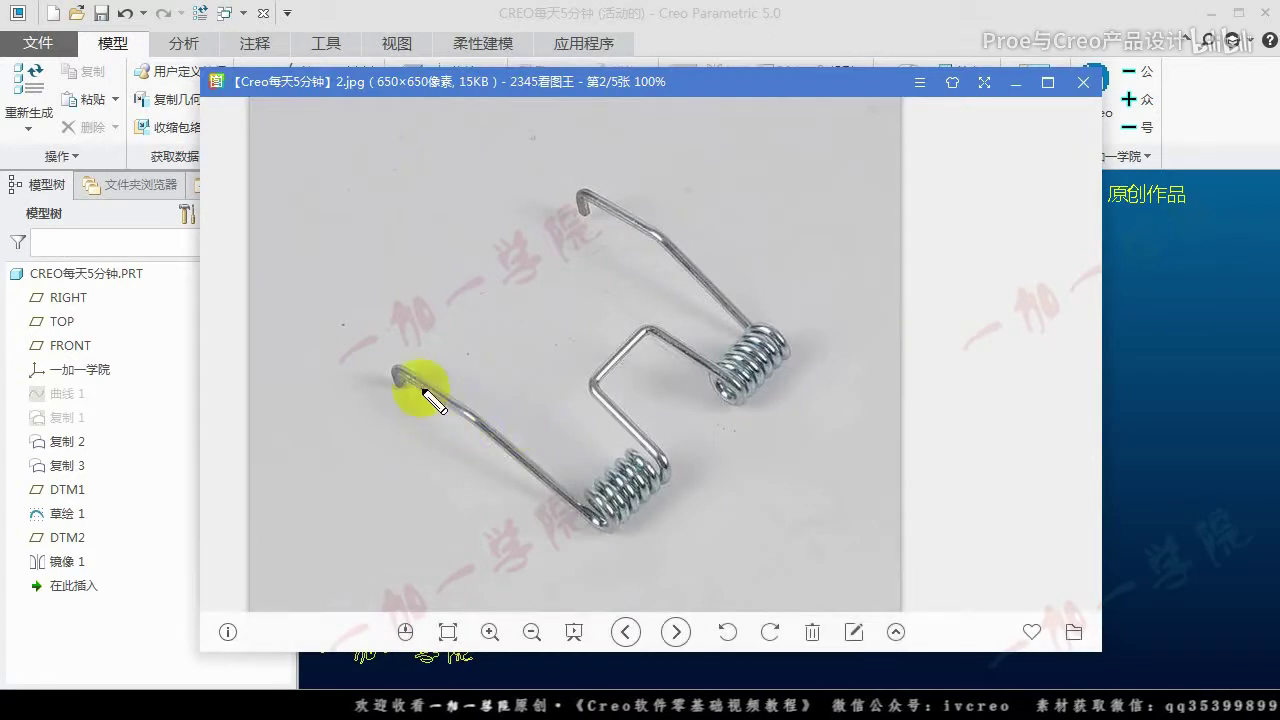
key(alt+Tab)
drag(72, 586, 84, 530)
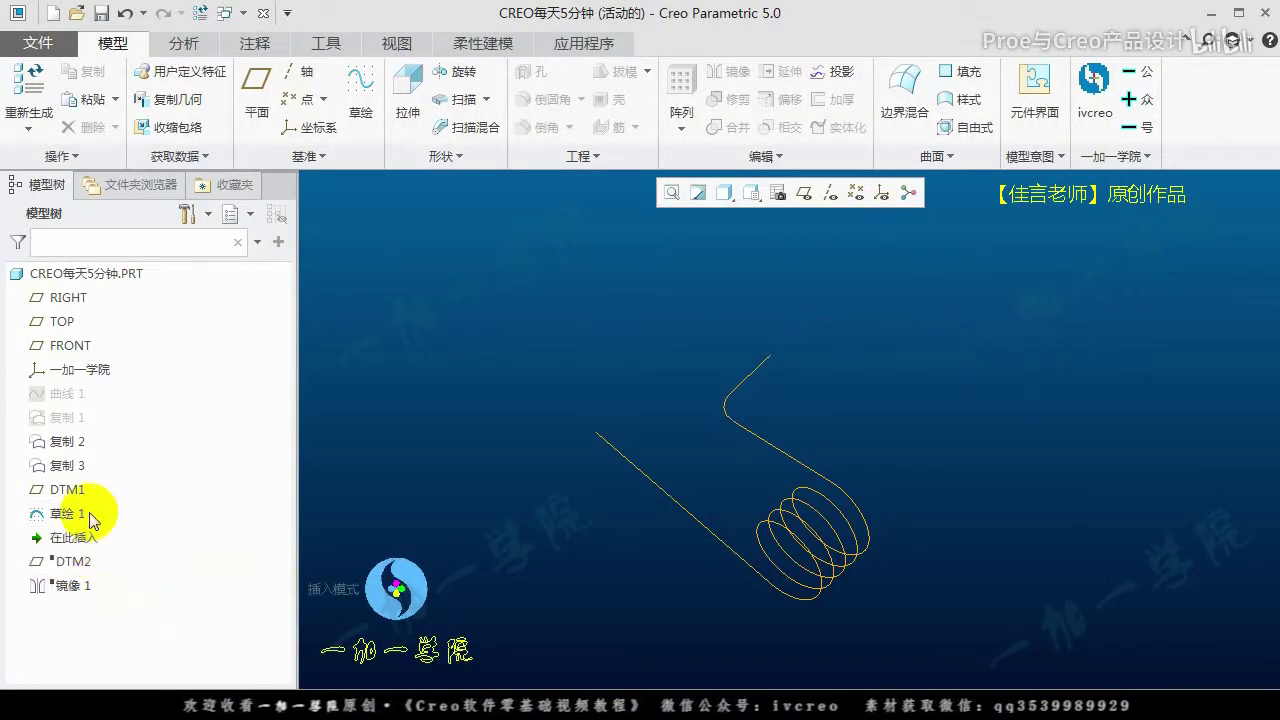
Finish the rollback to after 草绘 1, orbit the curves, and show the datum planes
mouse_move(668, 523)
middle_down()
mouse_move(794, 449)
mouse_move(780, 472)
mouse_move(801, 516)
middle_up()
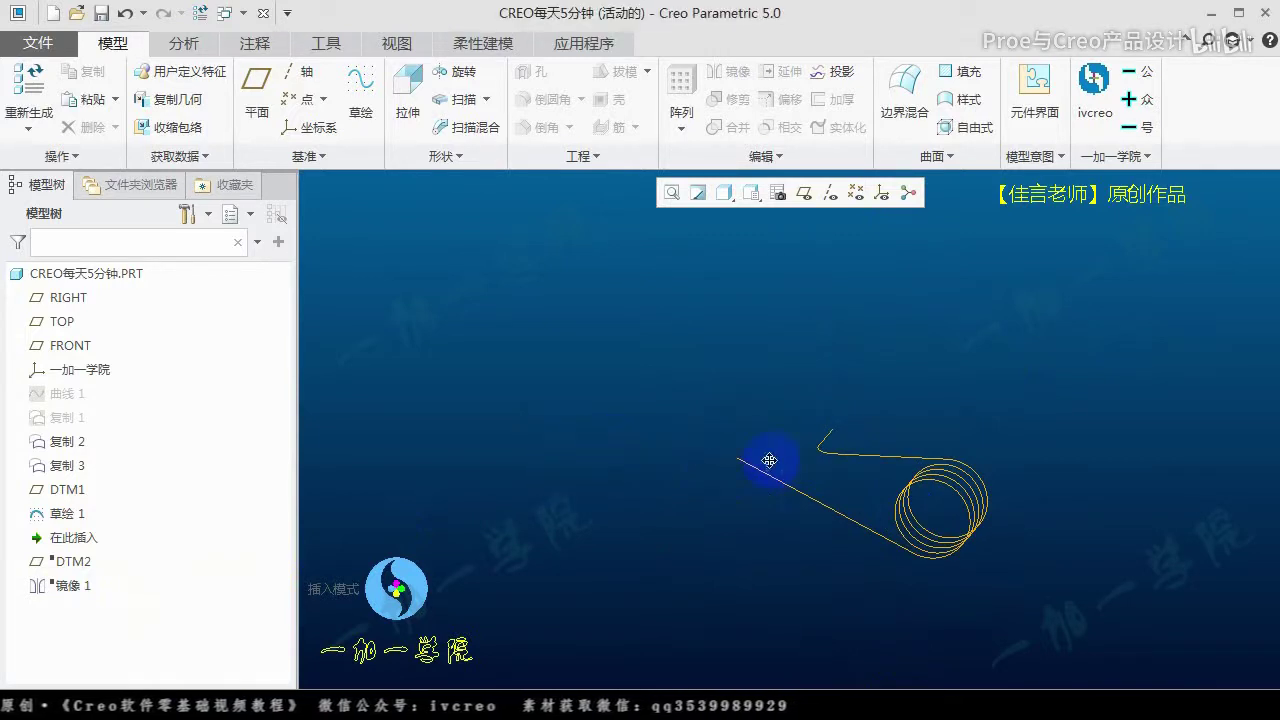
middle_drag(766, 371, 741, 554)
mouse_move(776, 513)
middle_down()
mouse_move(737, 390)
mouse_move(737, 480)
mouse_move(877, 289)
middle_up()
click(805, 194)
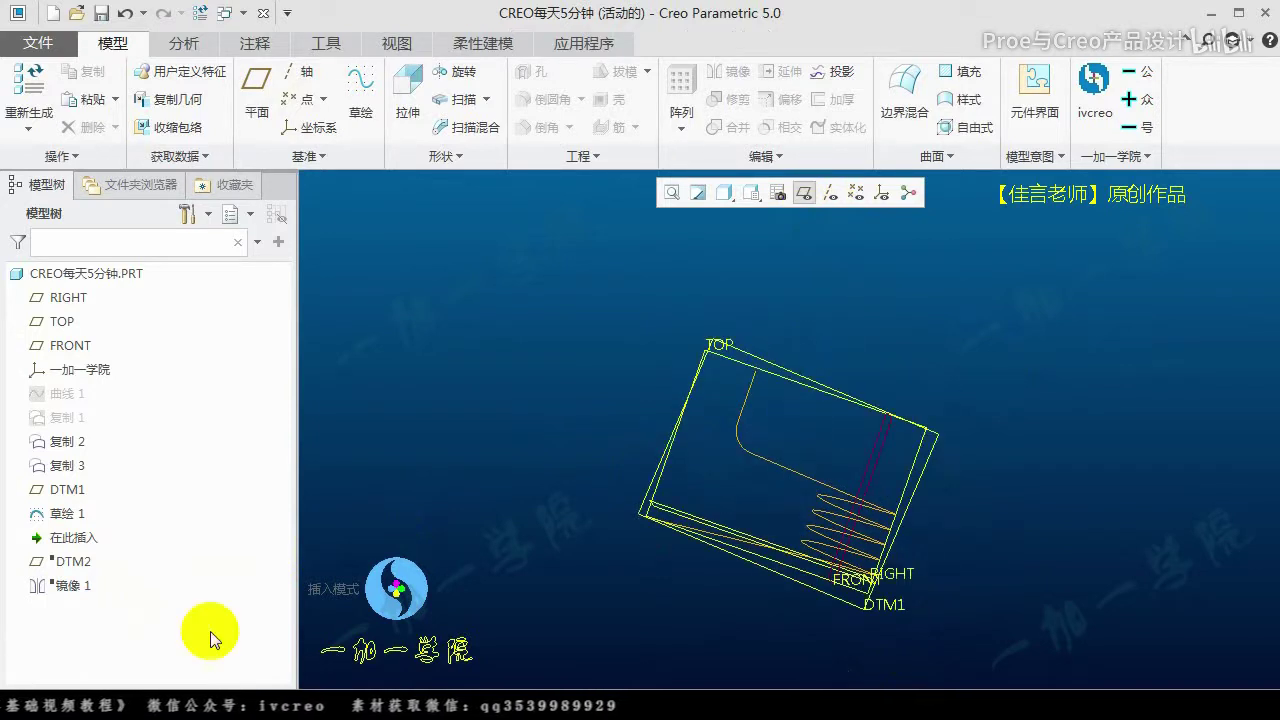
Mark the spring's upper, lower-left and upper-right arms and diagonal axis on the reference photo
click(606, 358)
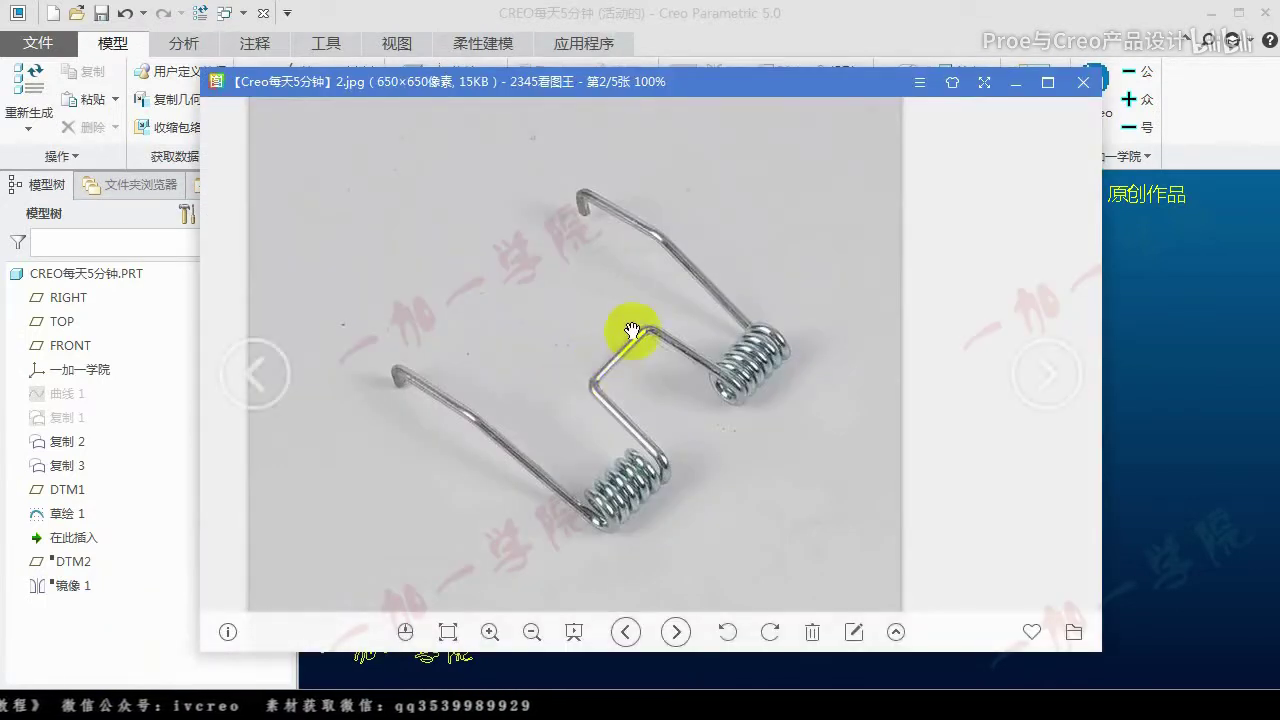
drag(396, 365, 458, 411)
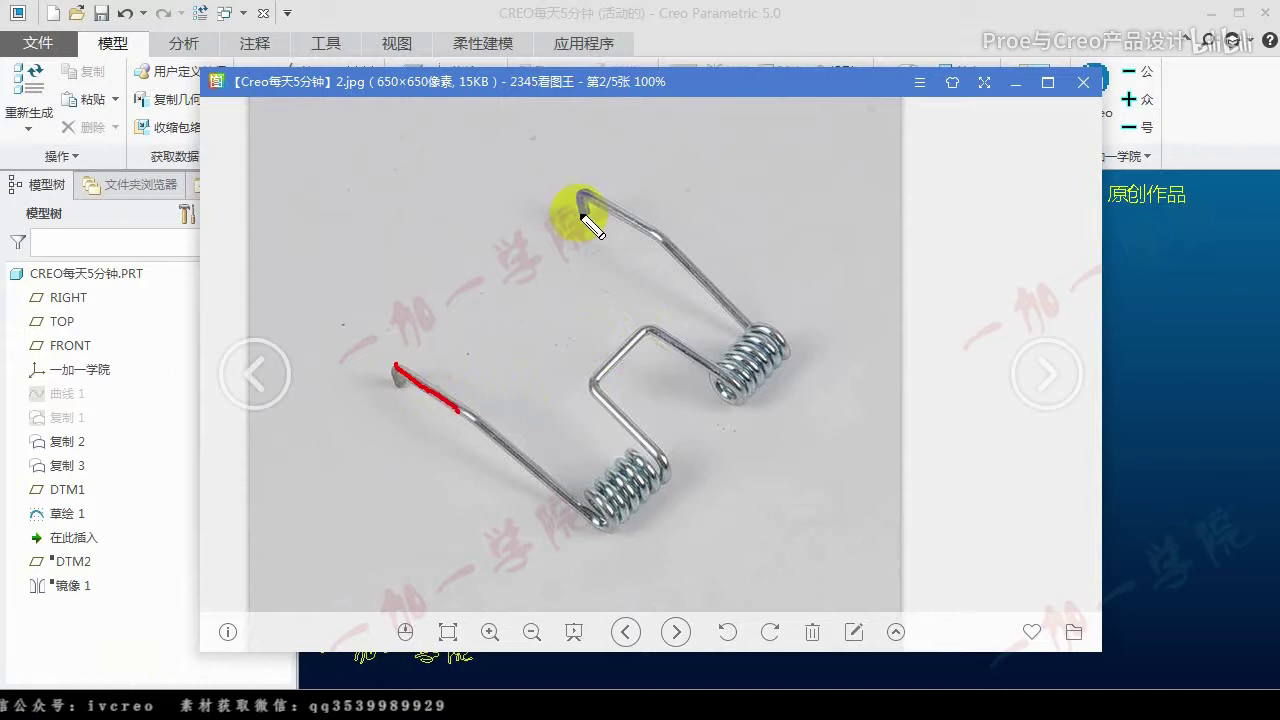
drag(583, 188, 658, 222)
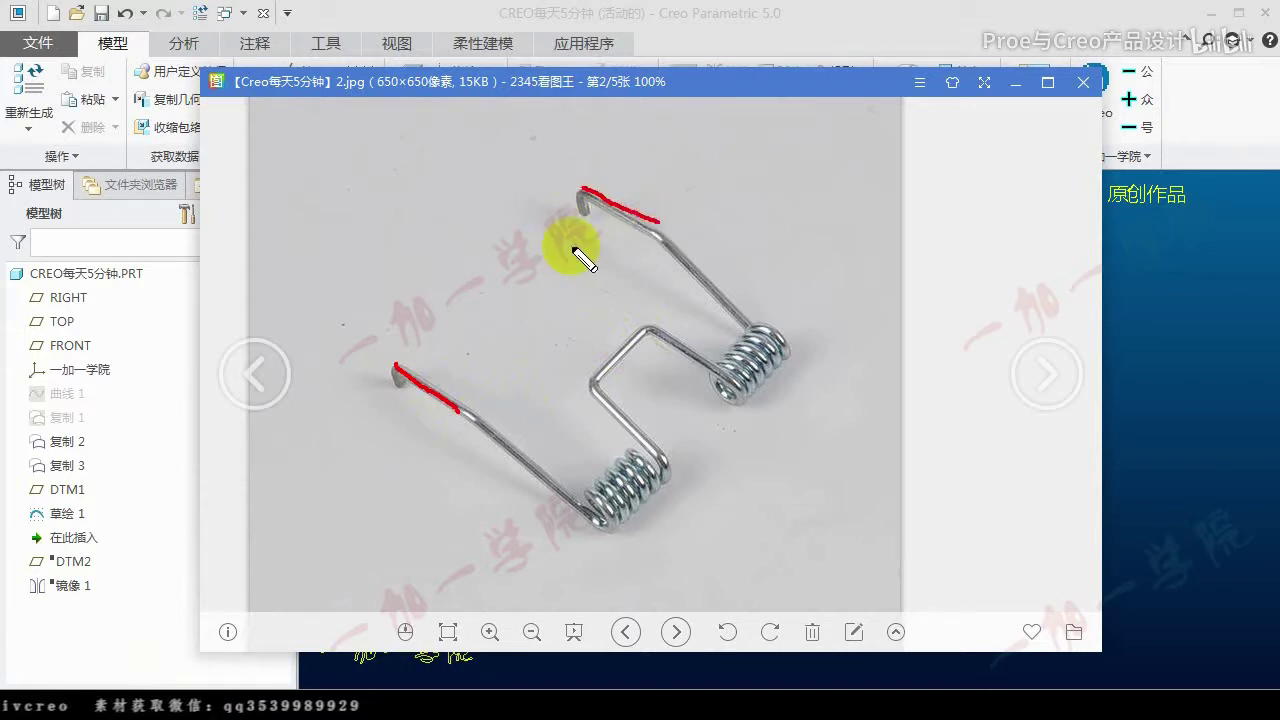
drag(410, 225, 797, 478)
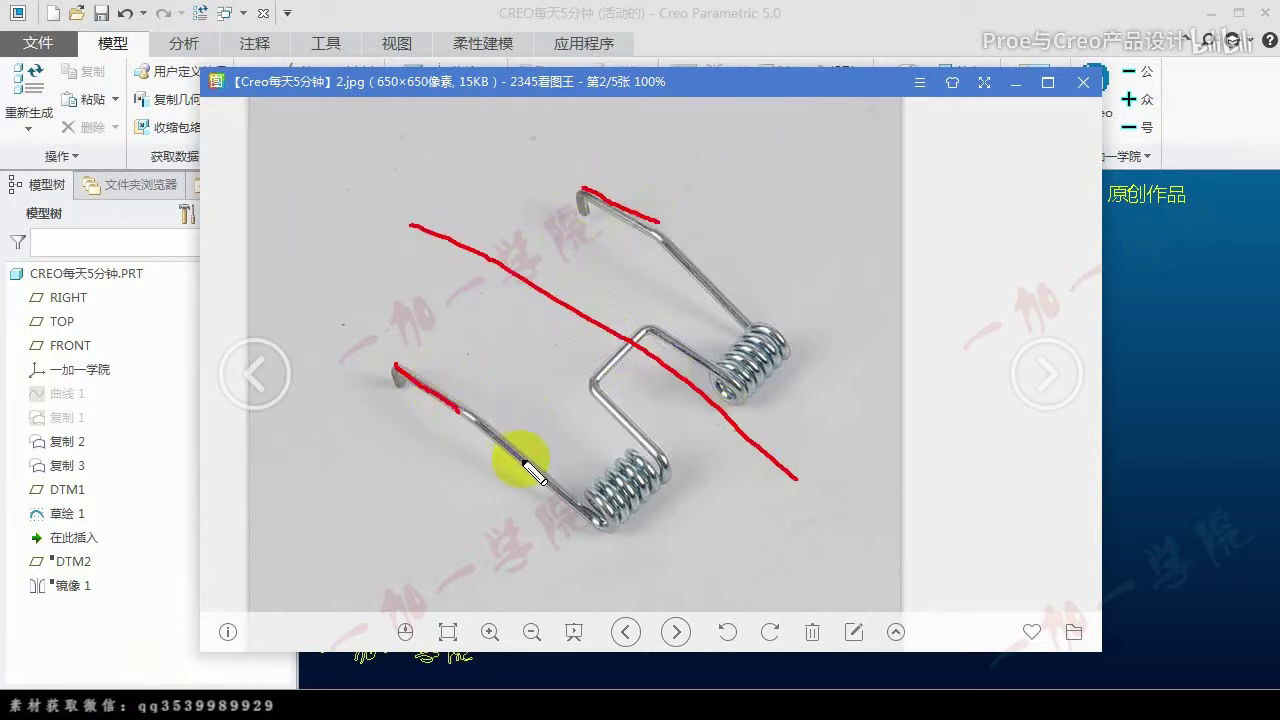
drag(378, 368, 442, 397)
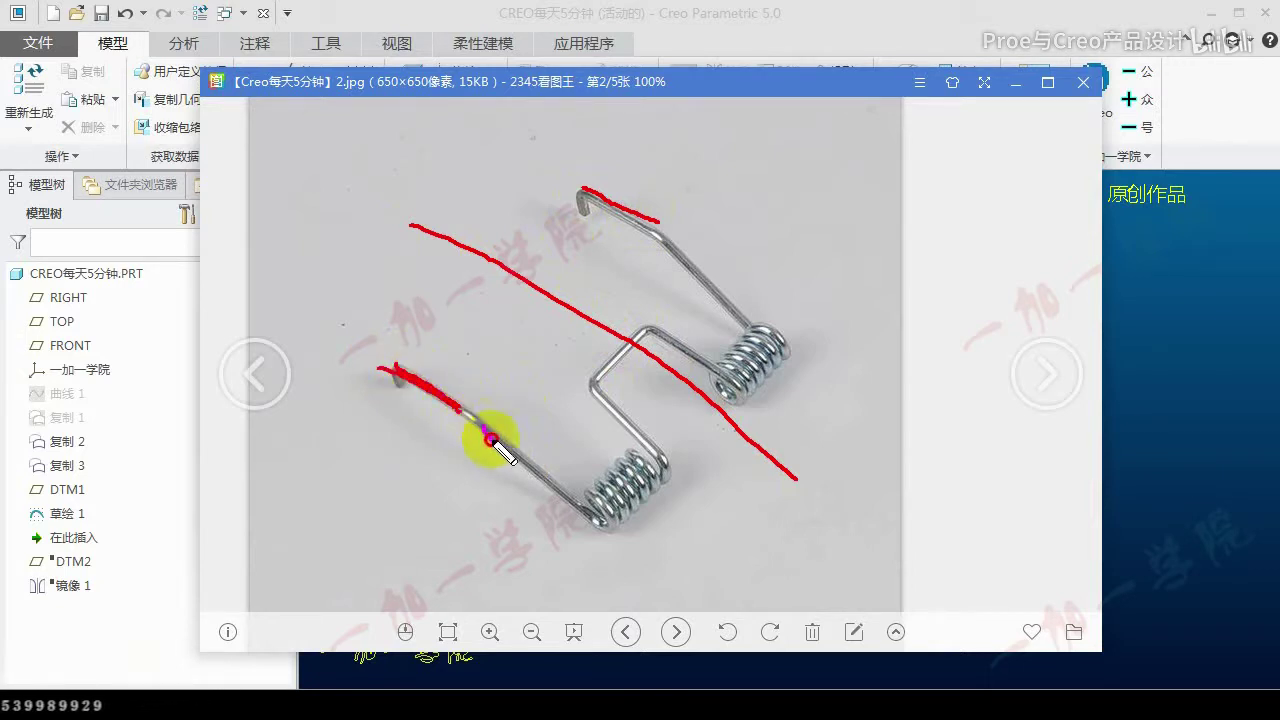
key(Escape)
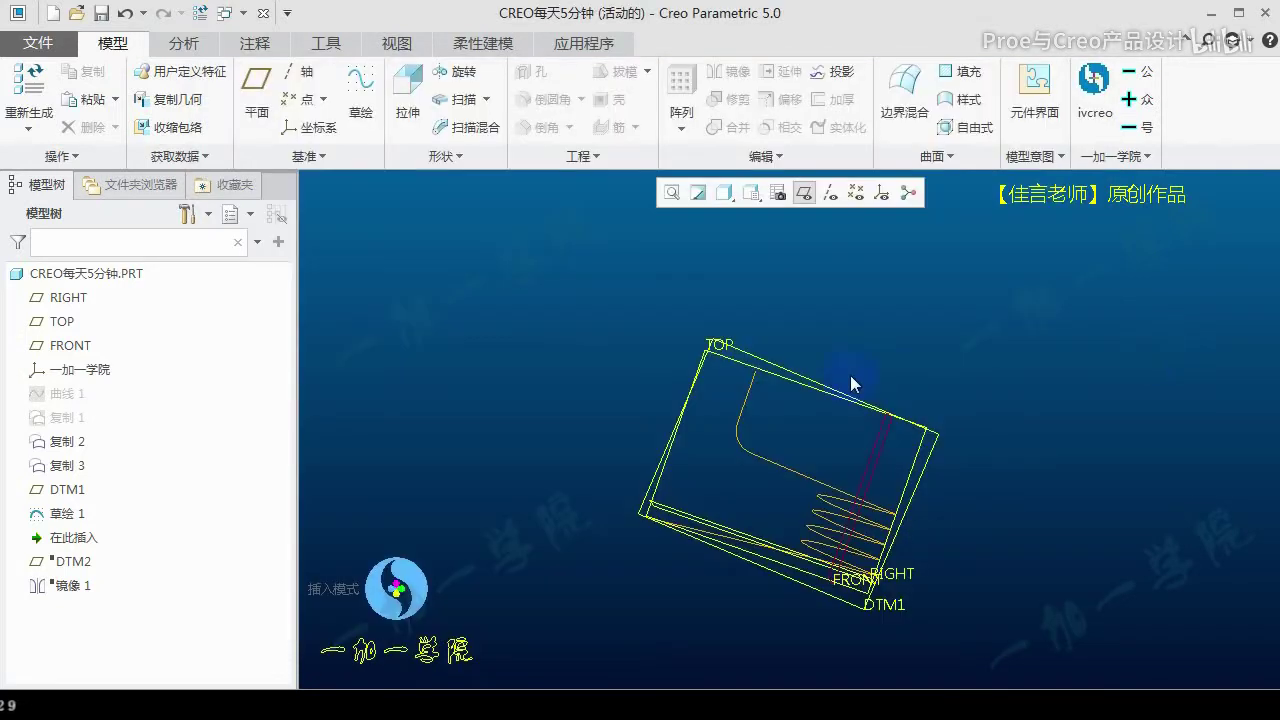
scroll(886, 329, up, 2)
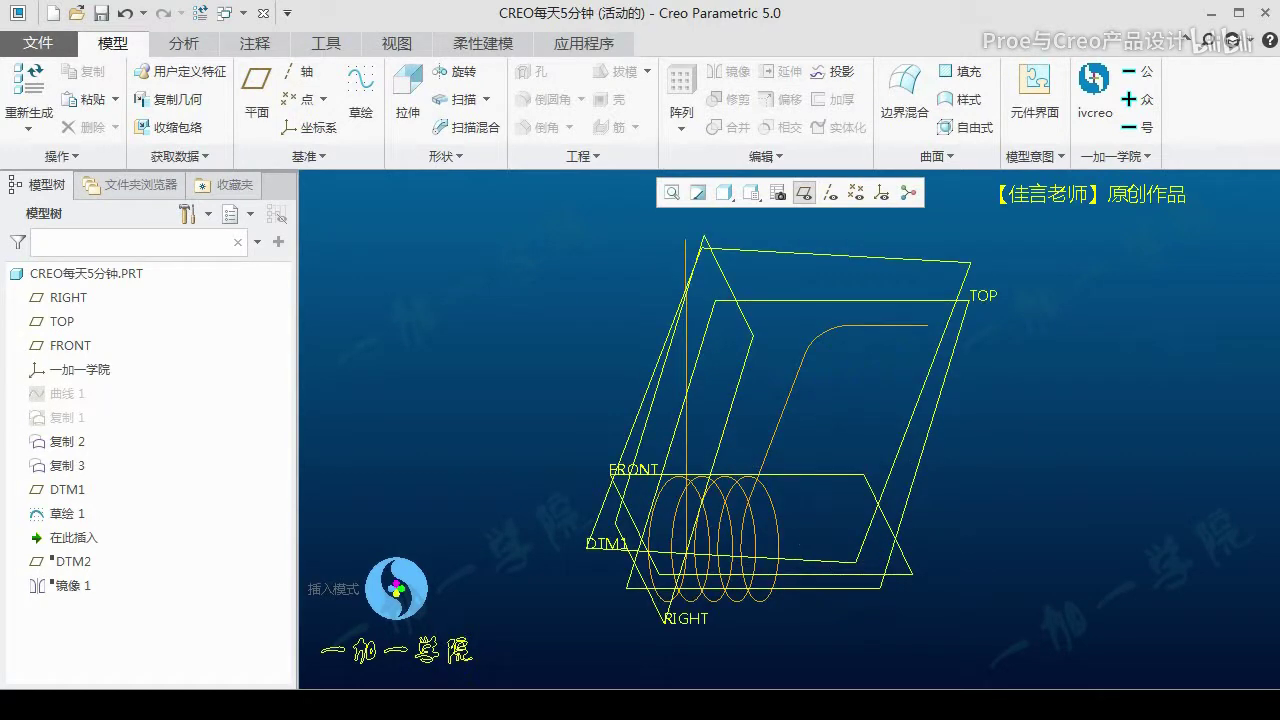
key(alt+Tab)
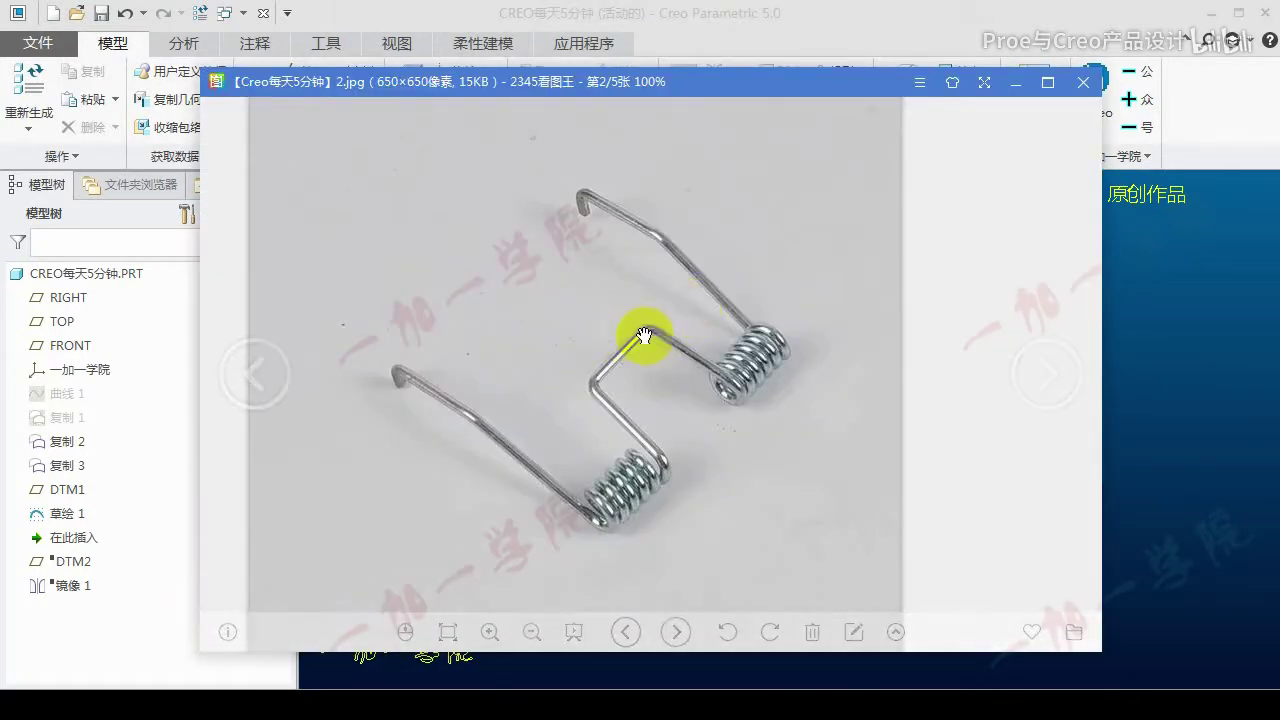
drag(603, 201, 638, 214)
drag(555, 485, 471, 418)
drag(540, 467, 410, 385)
drag(735, 304, 637, 214)
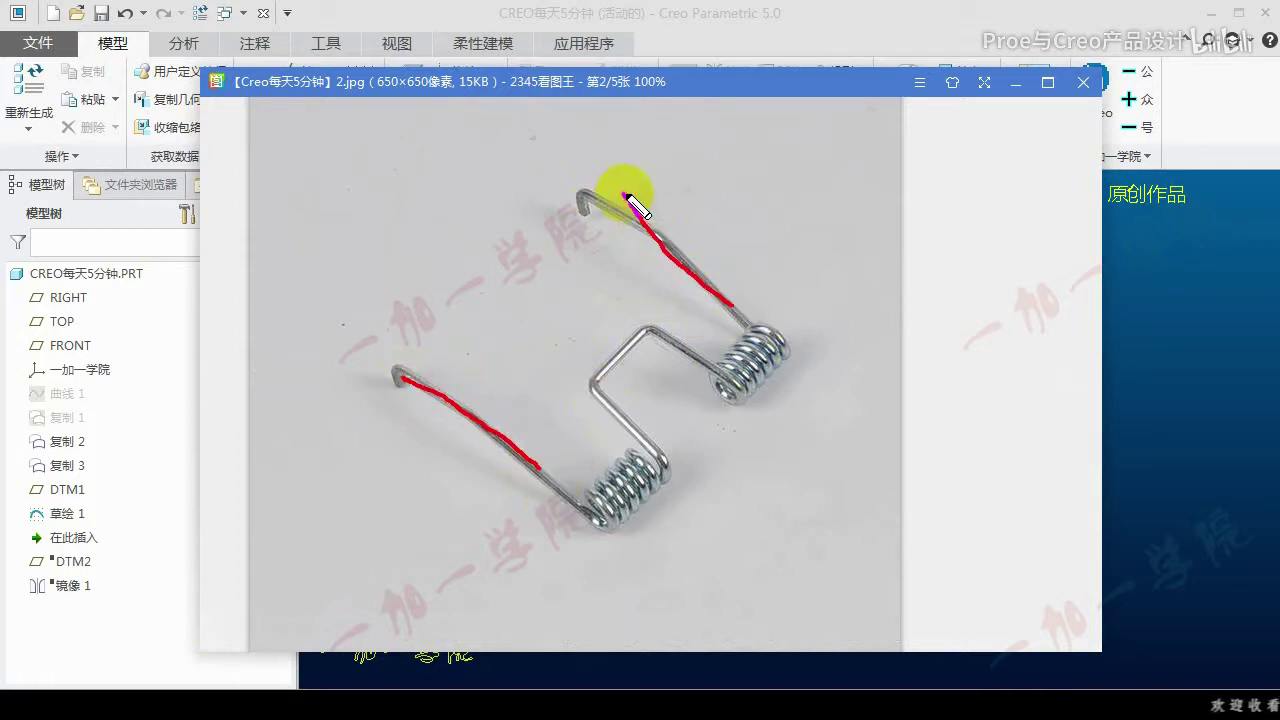
key(Escape)
Orbit the wireframe to a new angle and inspect one of the copied wire curves
mouse_move(720, 443)
middle_down()
mouse_move(798, 418)
mouse_move(749, 509)
mouse_move(709, 351)
mouse_move(666, 337)
mouse_move(791, 463)
mouse_move(709, 452)
mouse_move(680, 474)
mouse_move(743, 409)
mouse_move(745, 424)
mouse_move(495, 351)
mouse_move(556, 351)
mouse_move(527, 345)
middle_up()
click(676, 388)
click(709, 452)
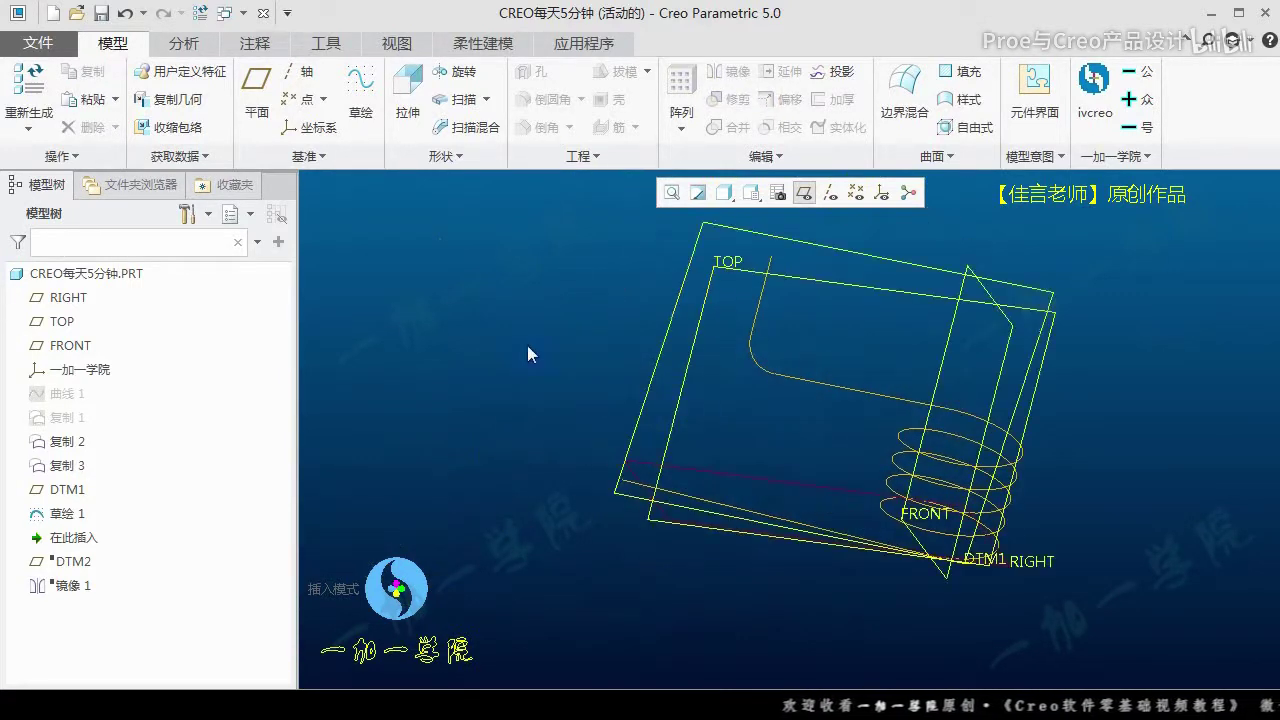
Create datum plane DTM3 through the wire curve's end point, parallel to RIGHT, and inspect it
click(257, 100)
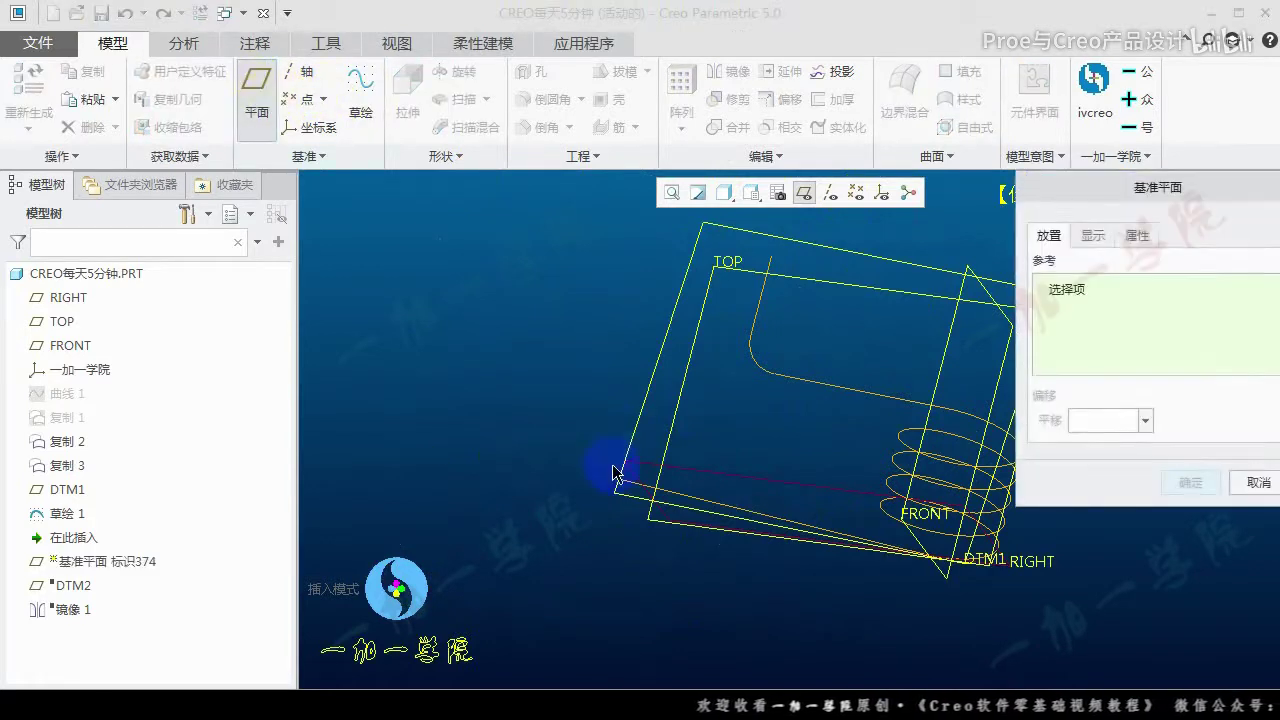
click(622, 484)
ctrl+click(690, 468)
mouse_move(690, 468)
middle_down()
mouse_move(634, 437)
mouse_move(634, 451)
mouse_move(650, 457)
mouse_move(666, 414)
middle_up()
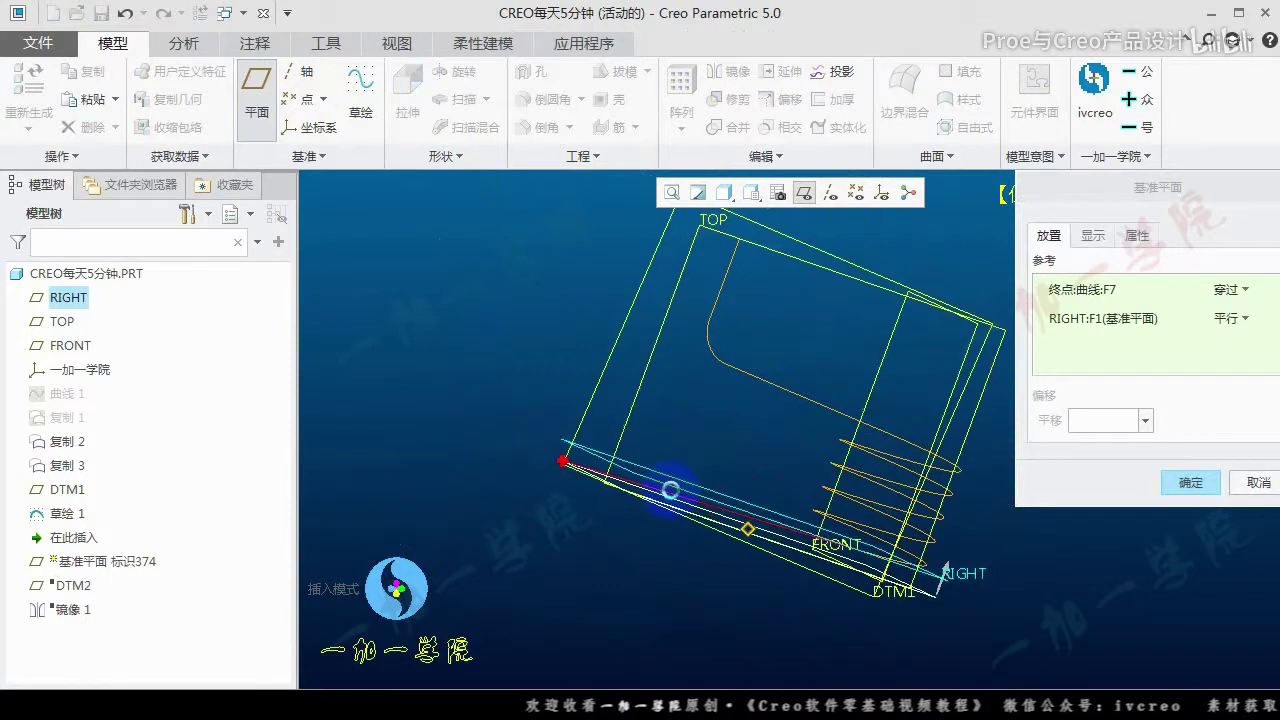
middle_click(677, 477)
mouse_move(677, 477)
middle_down()
mouse_move(688, 416)
mouse_move(712, 540)
mouse_move(646, 530)
middle_up()
mouse_move(625, 430)
middle_down()
mouse_move(661, 390)
mouse_move(663, 334)
mouse_move(600, 391)
mouse_move(637, 430)
mouse_move(657, 428)
middle_up()
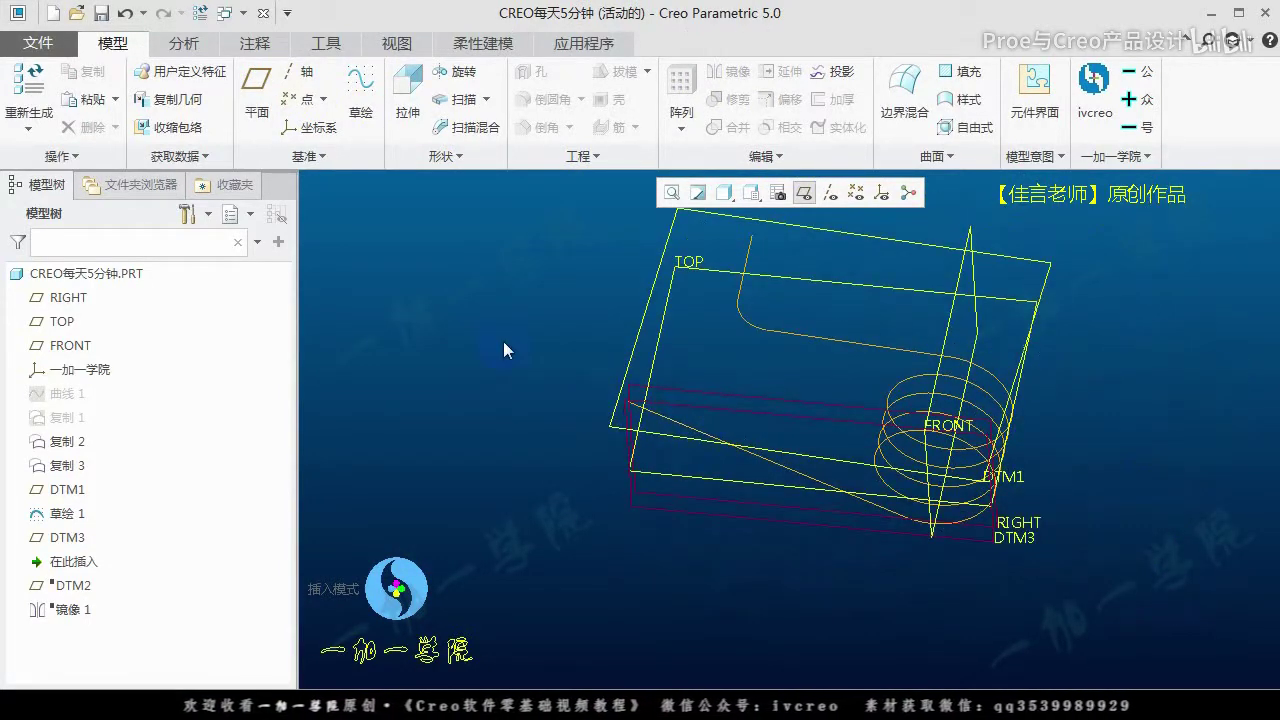
Start a sketch on DTM3 with the reference orientation set to up
click(361, 82)
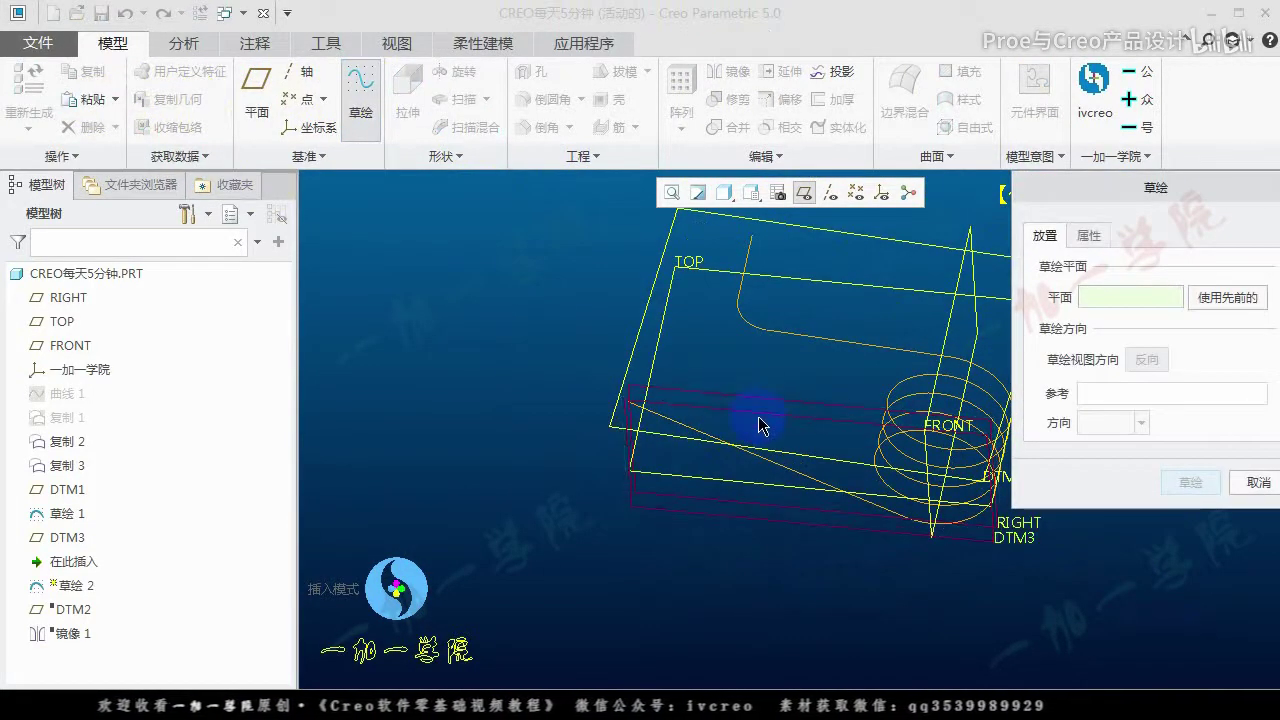
click(684, 514)
shift+middle_drag(624, 497, 608, 448)
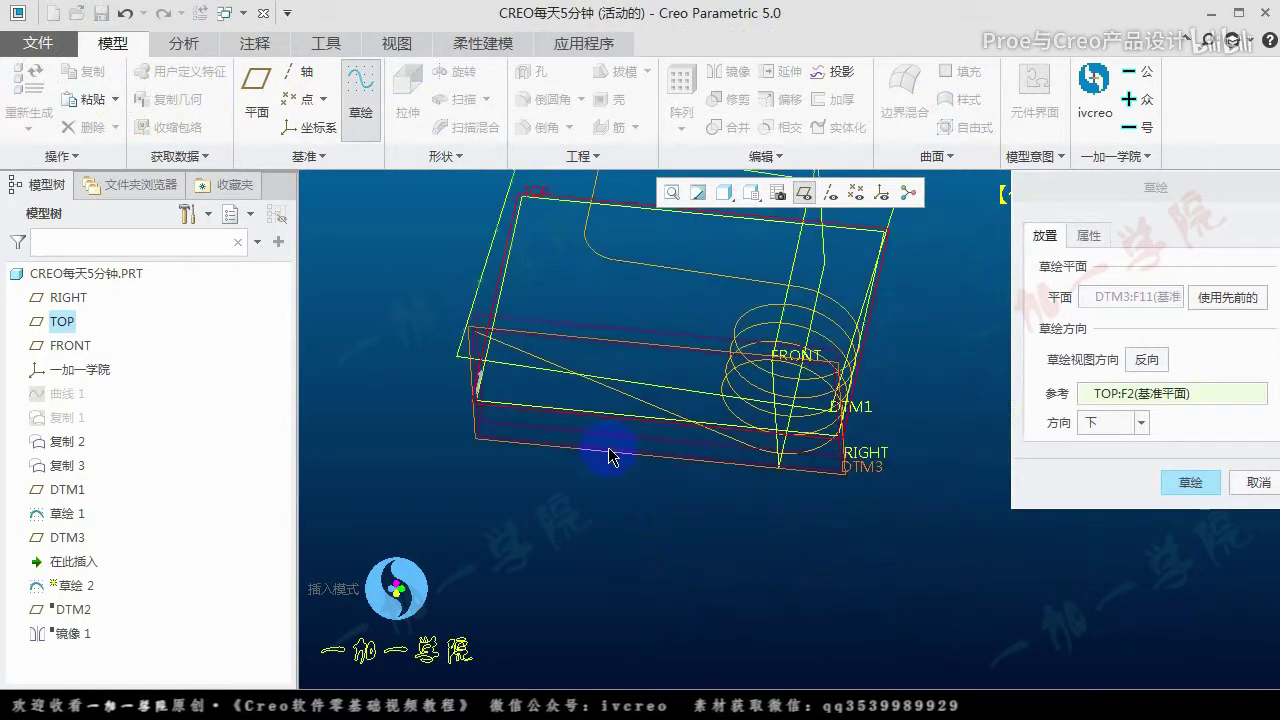
click(1126, 428)
click(1105, 445)
click(1188, 482)
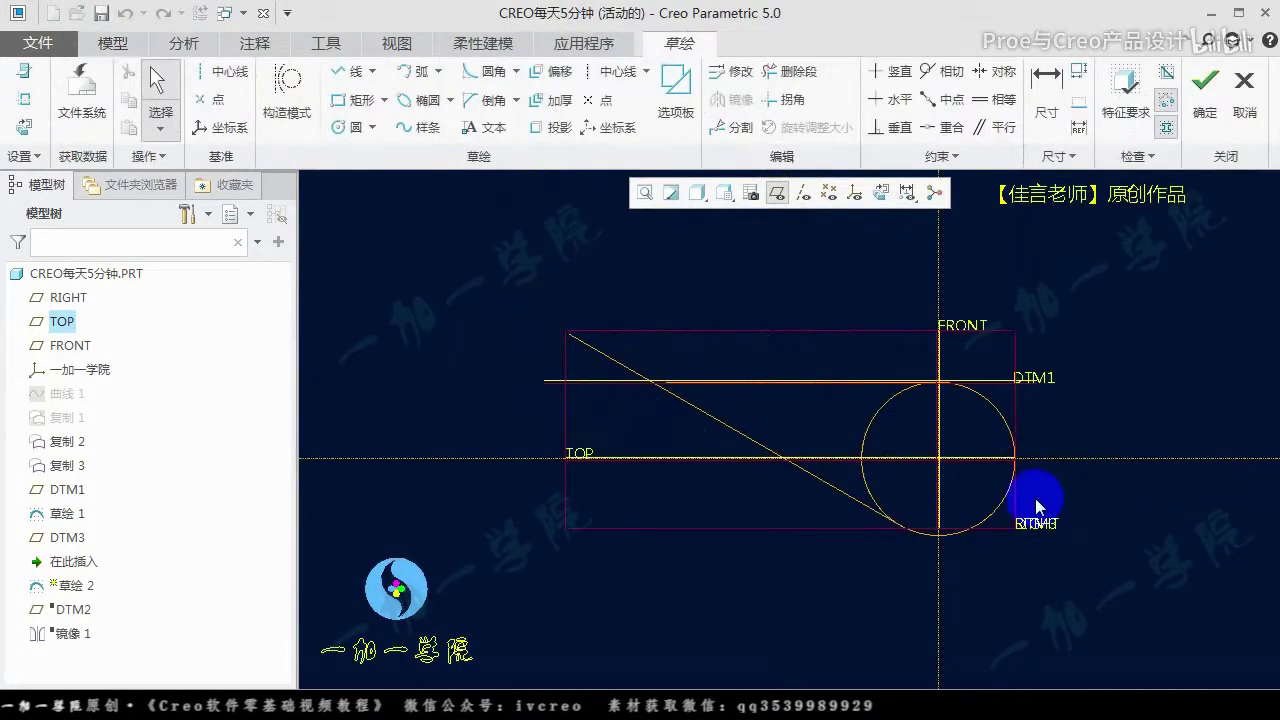
shift+middle_drag(717, 452, 894, 526)
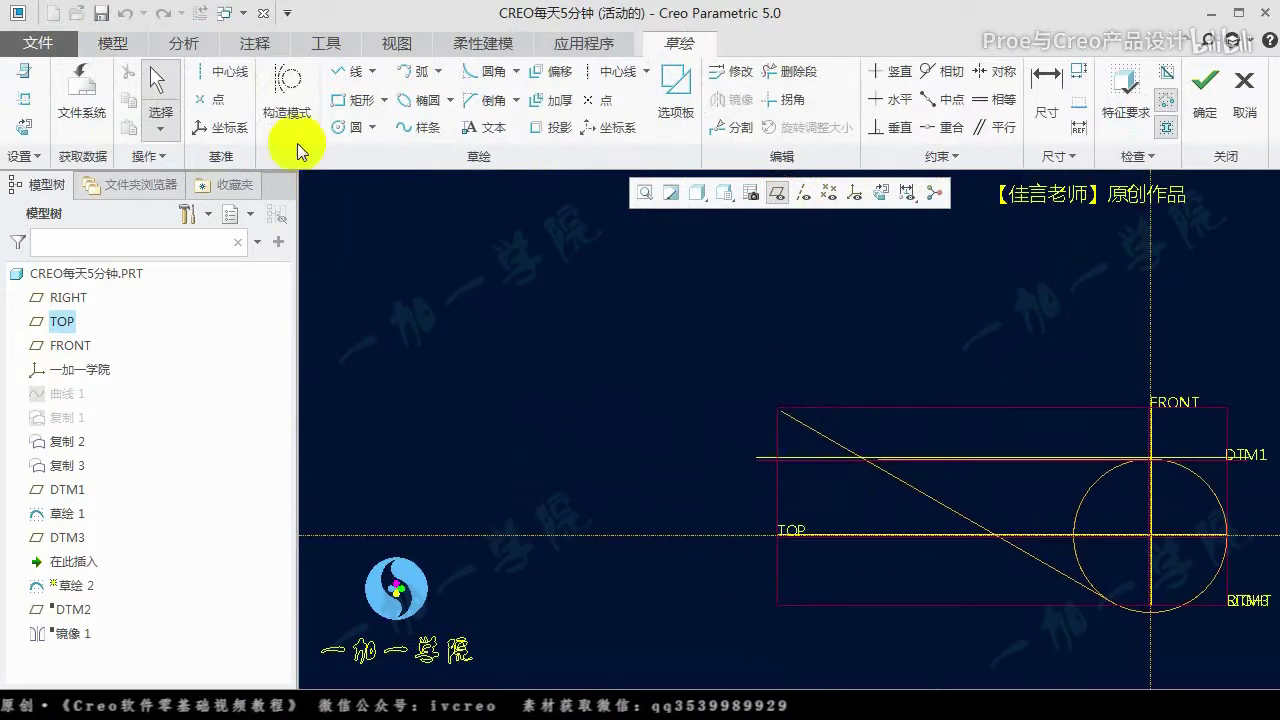
Draw a horizontal line left of the coil and set its distance dimension to 55
click(345, 71)
click(480, 388)
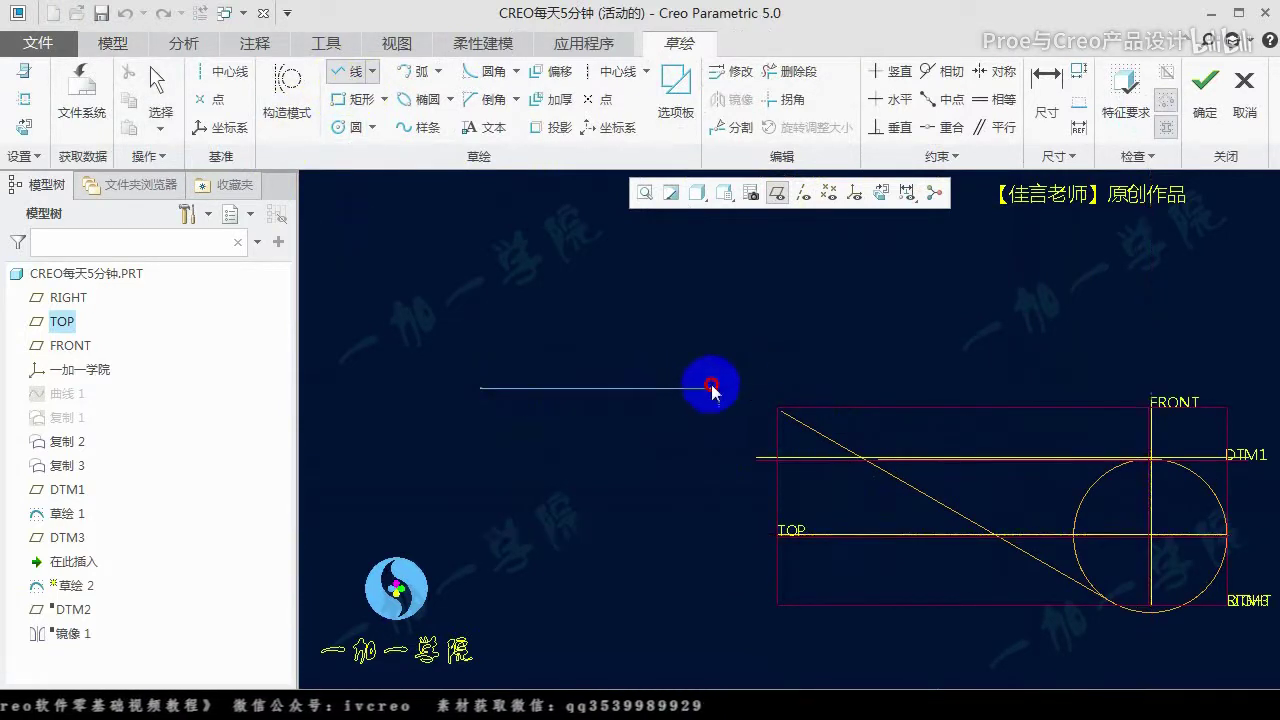
click(711, 388)
middle_click(800, 428)
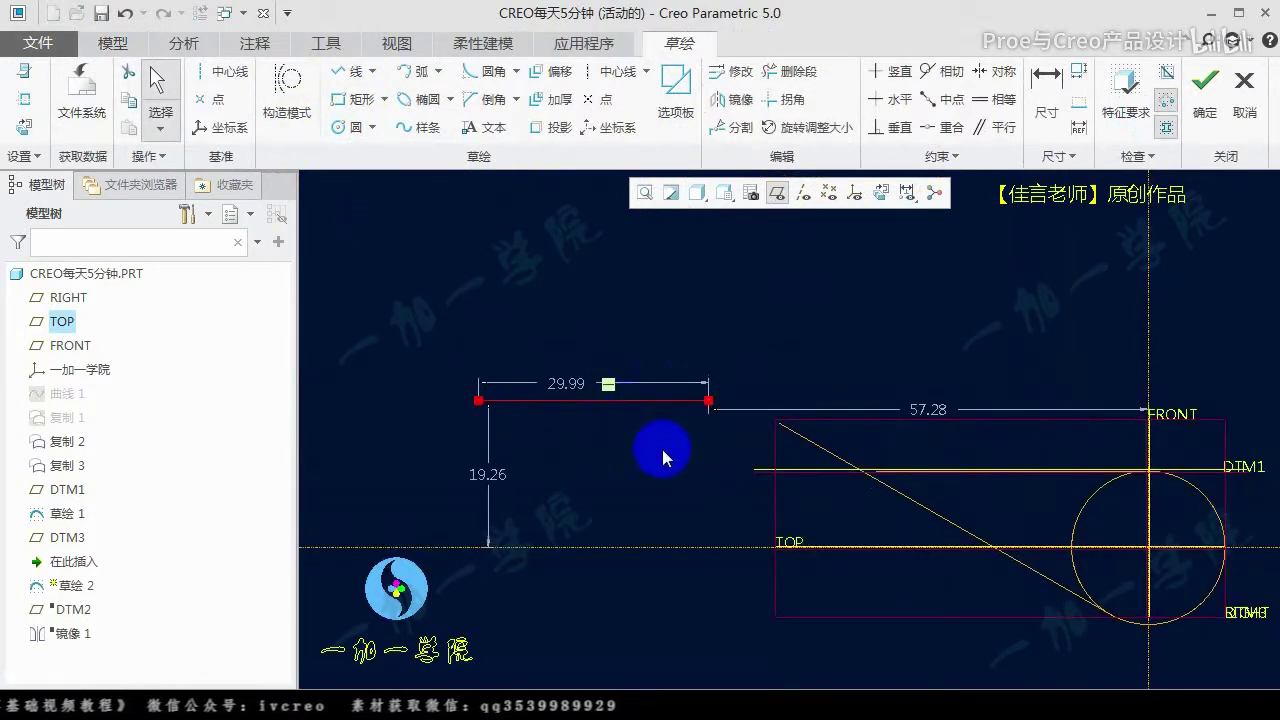
scroll(700, 460, up, 1)
double_click(876, 428)
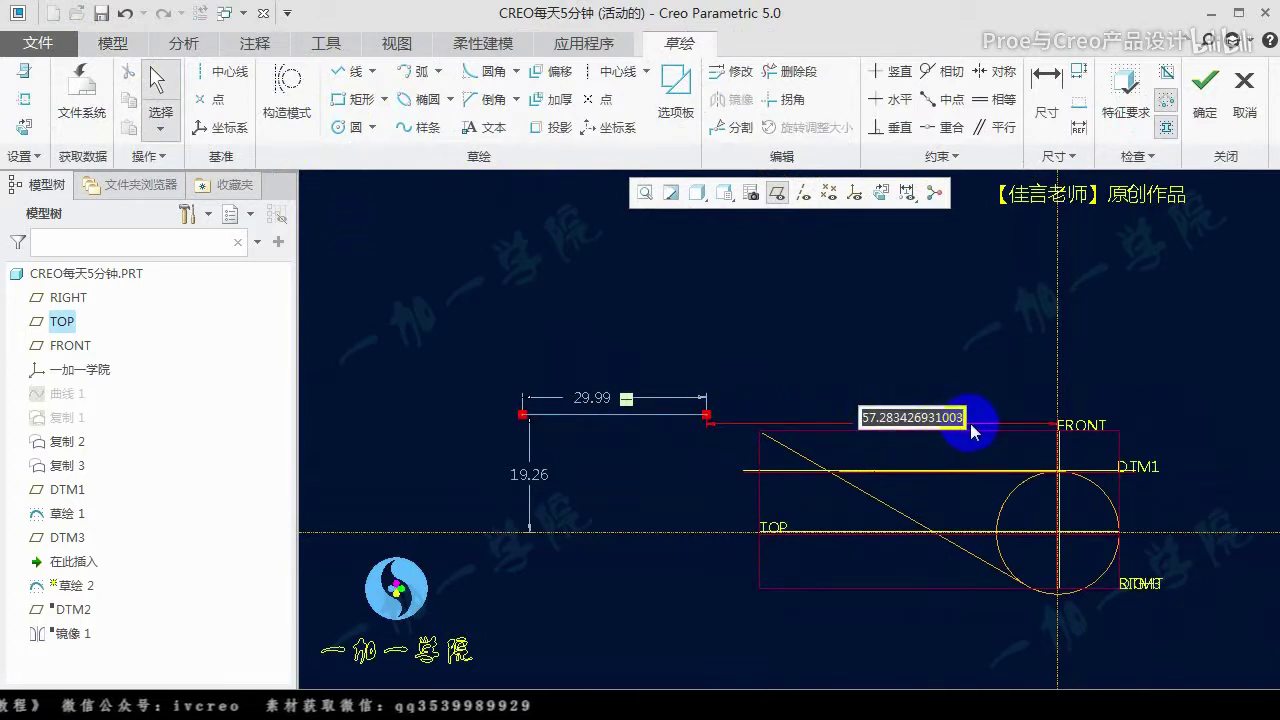
text(55)
key(Return)
scroll(760, 450, down, 3)
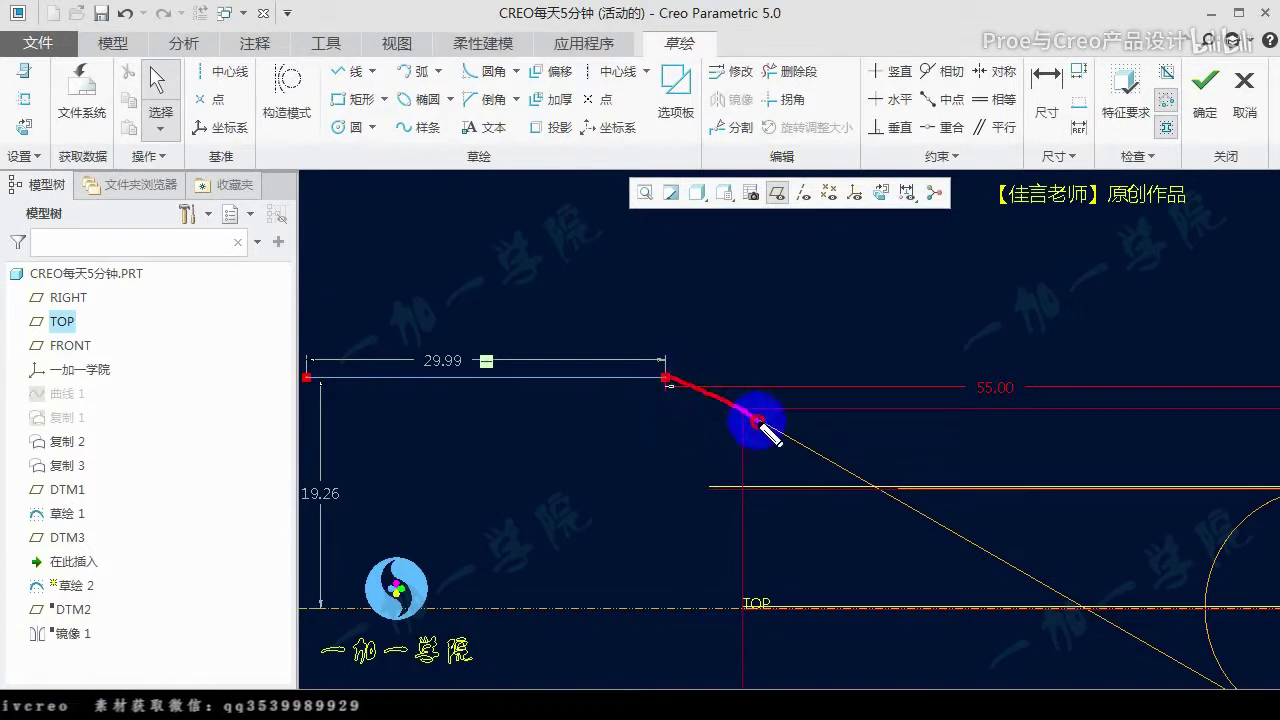
scroll(675, 408, up, 2)
Fix the line's end point and set its length to 35, checking the reference photo
click(850, 467)
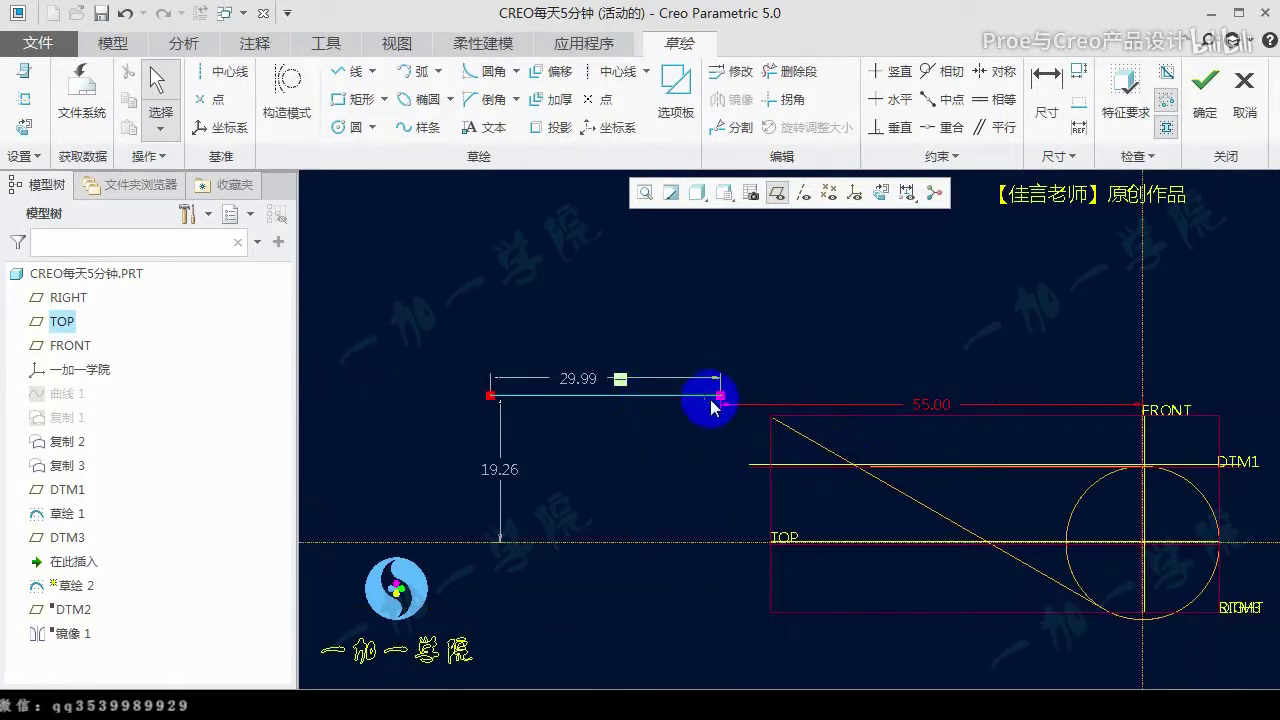
scroll(720, 397, down, 2)
drag(735, 410, 728, 400)
double_click(564, 388)
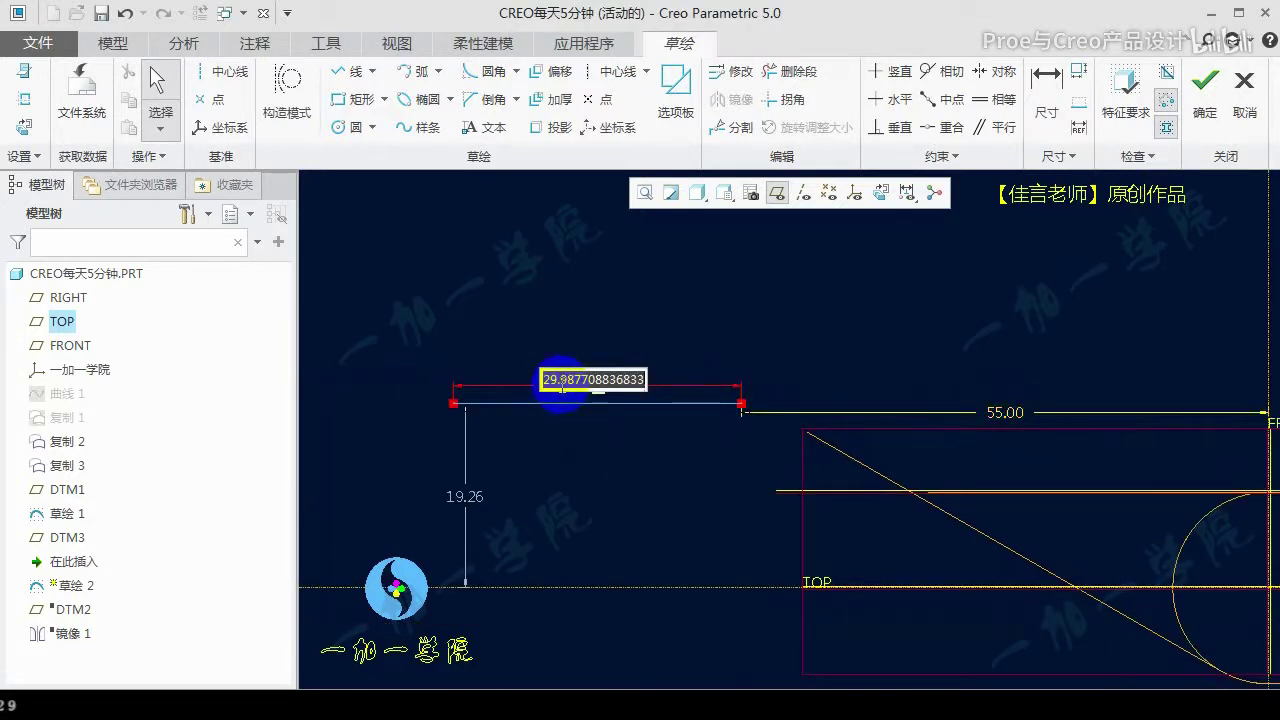
text(30)
key(Return)
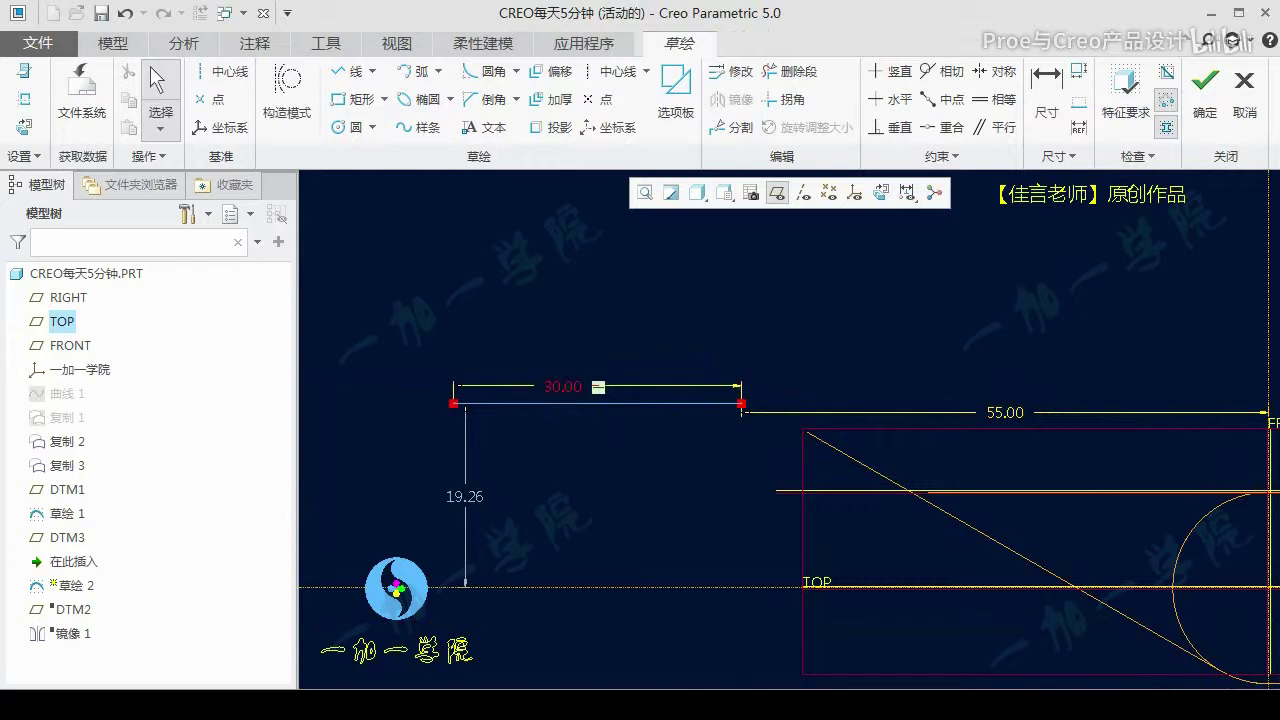
key(alt+Tab)
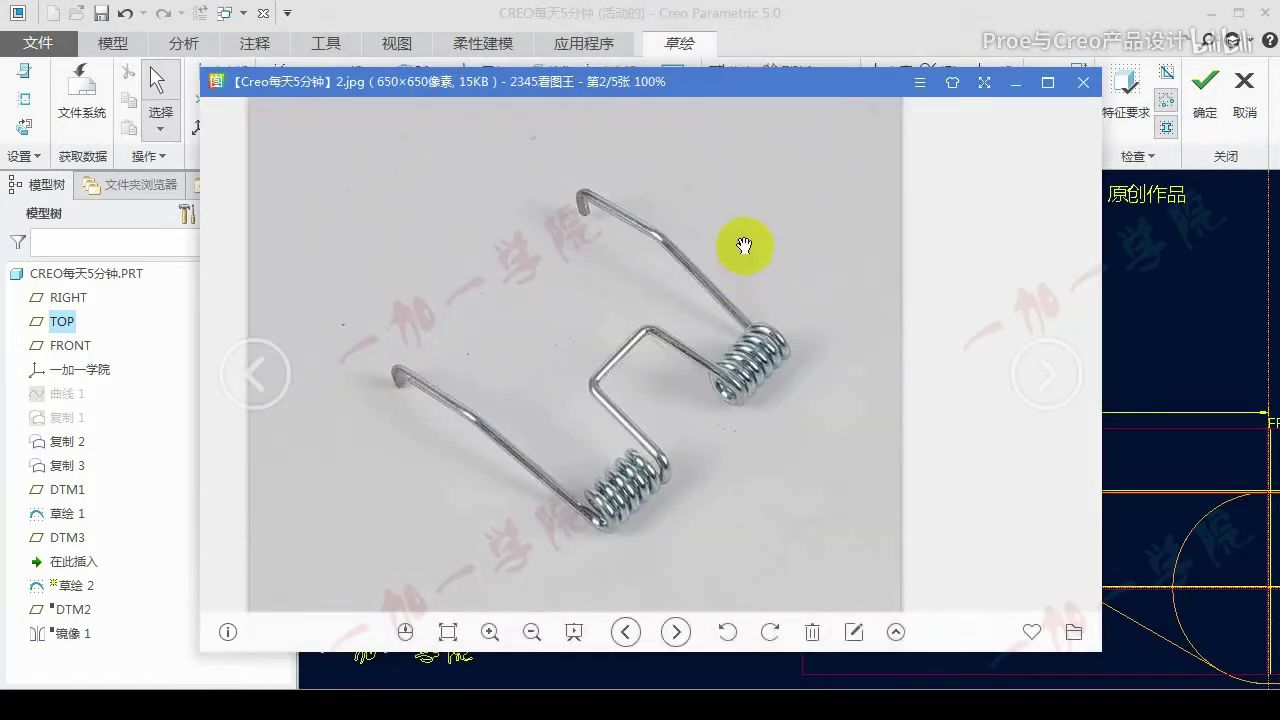
click(877, 38)
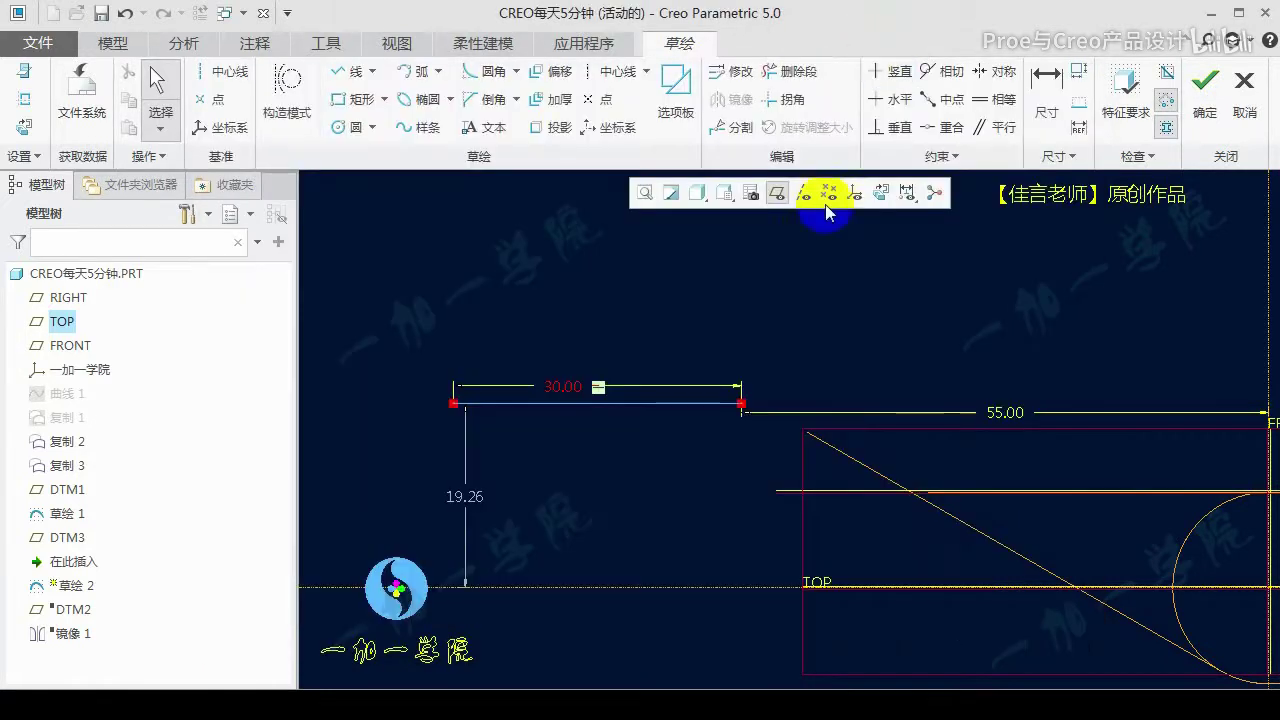
middle_drag(797, 370, 790, 380)
text(35)
click(534, 403)
scroll(534, 403, up, 2)
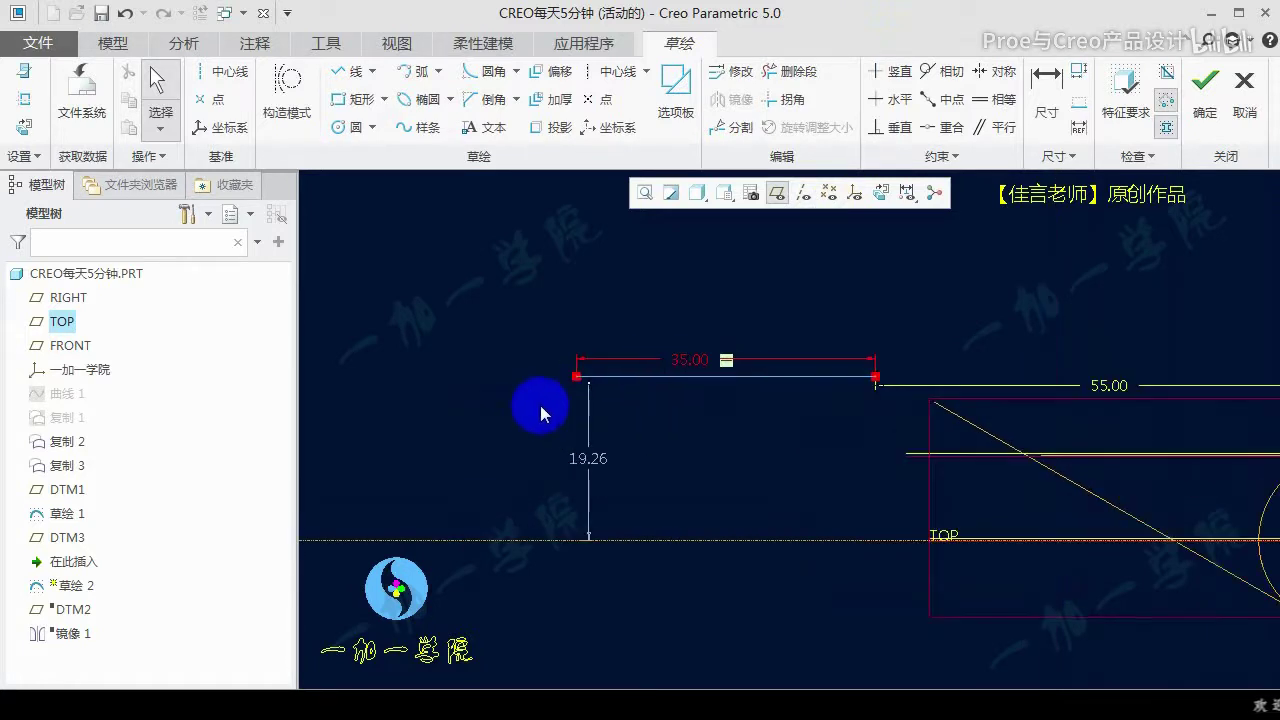
Add a bend arc at the line's left end and a vertical line, tangent to each other
click(343, 78)
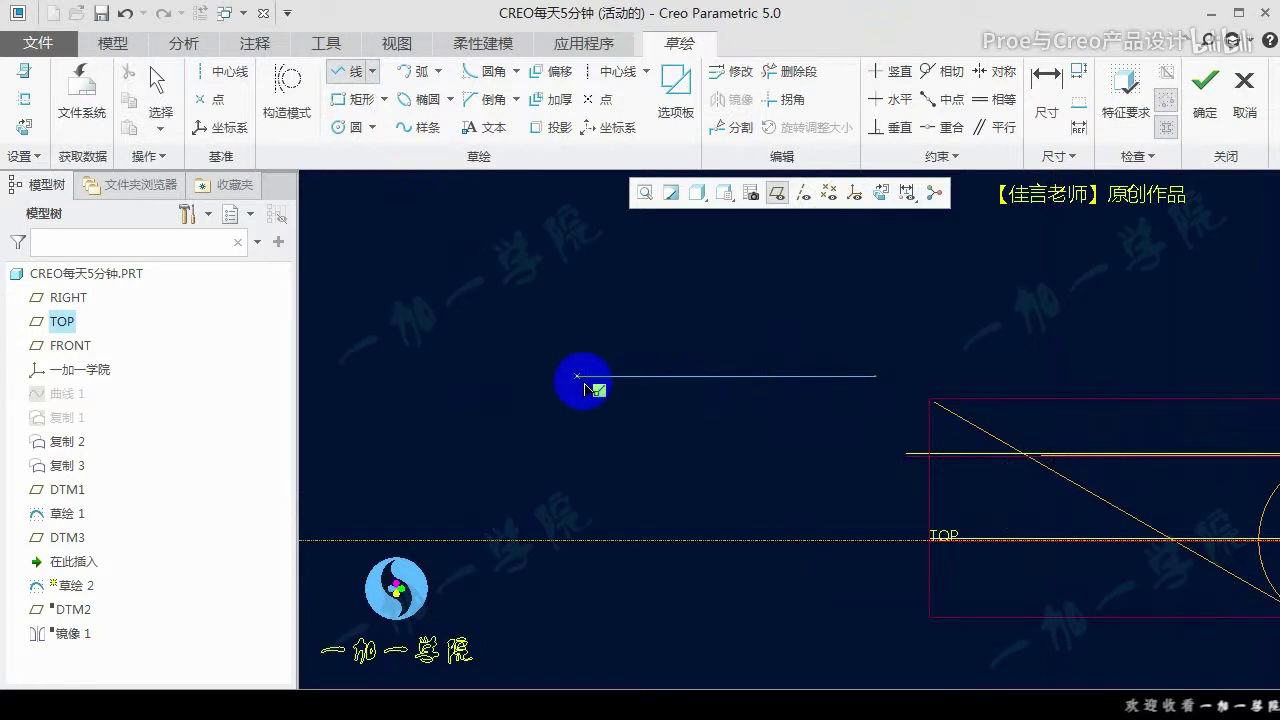
click(418, 72)
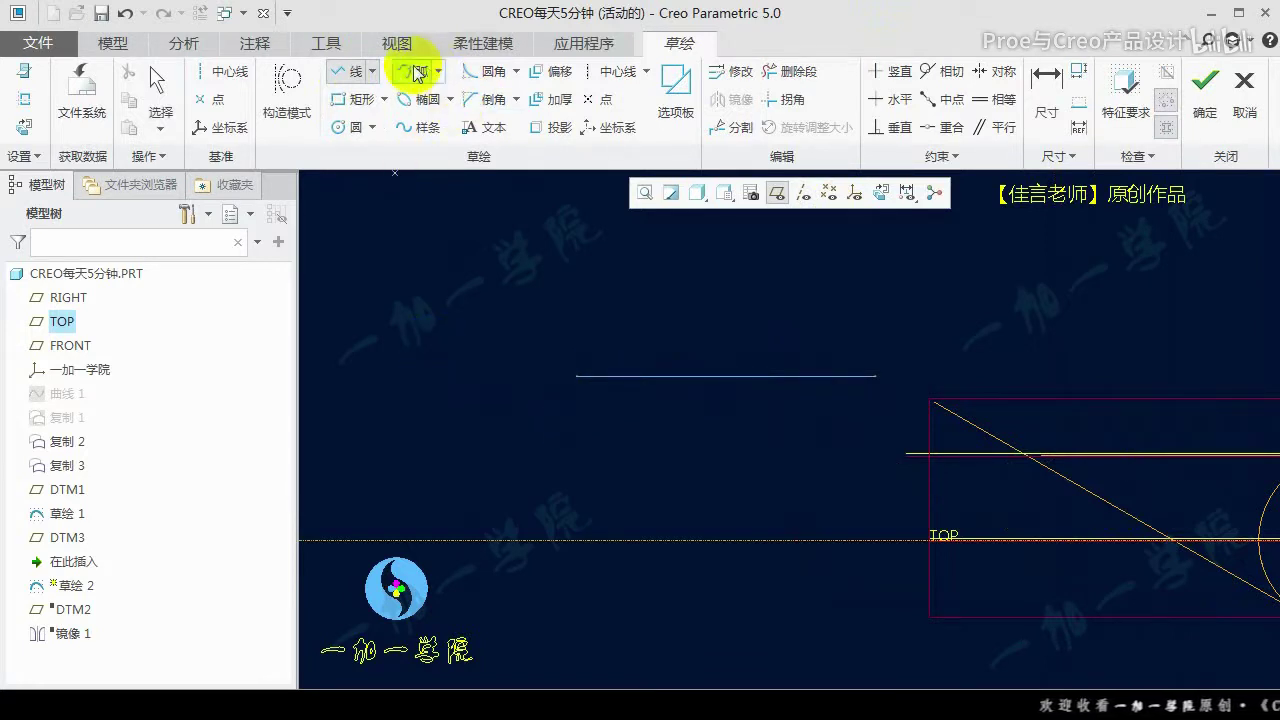
click(578, 380)
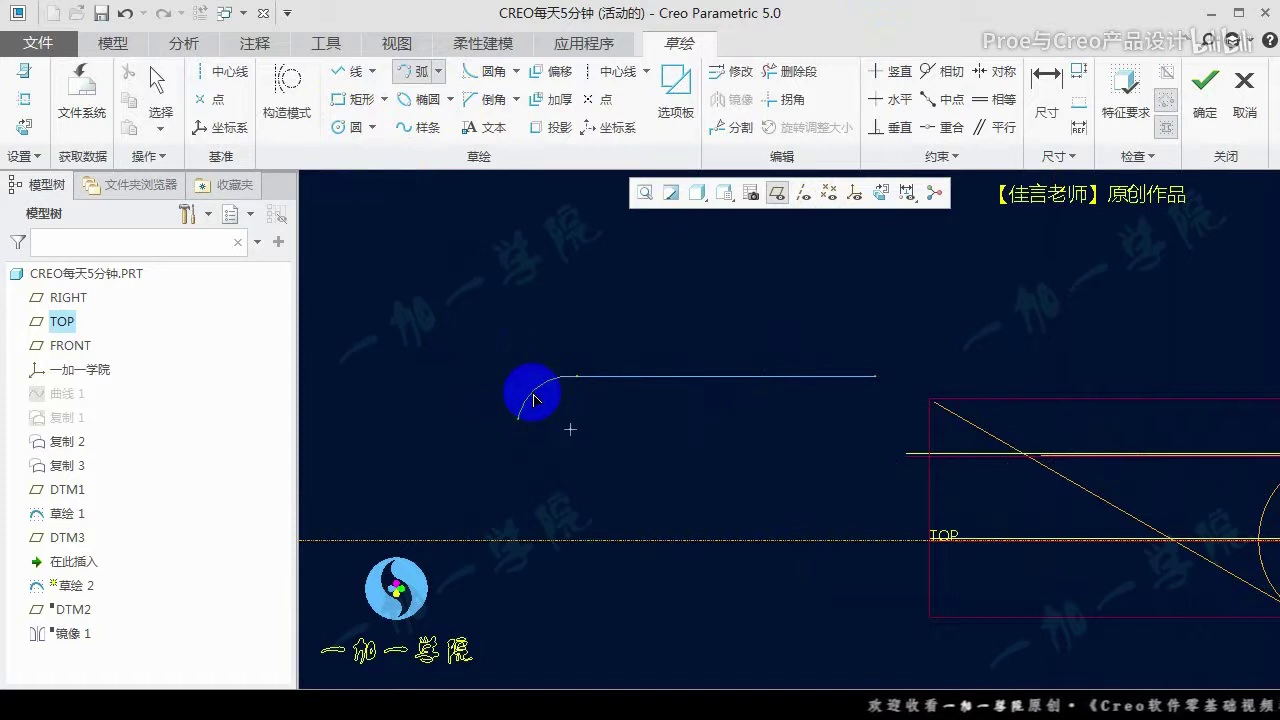
click(537, 400)
middle_click(600, 428)
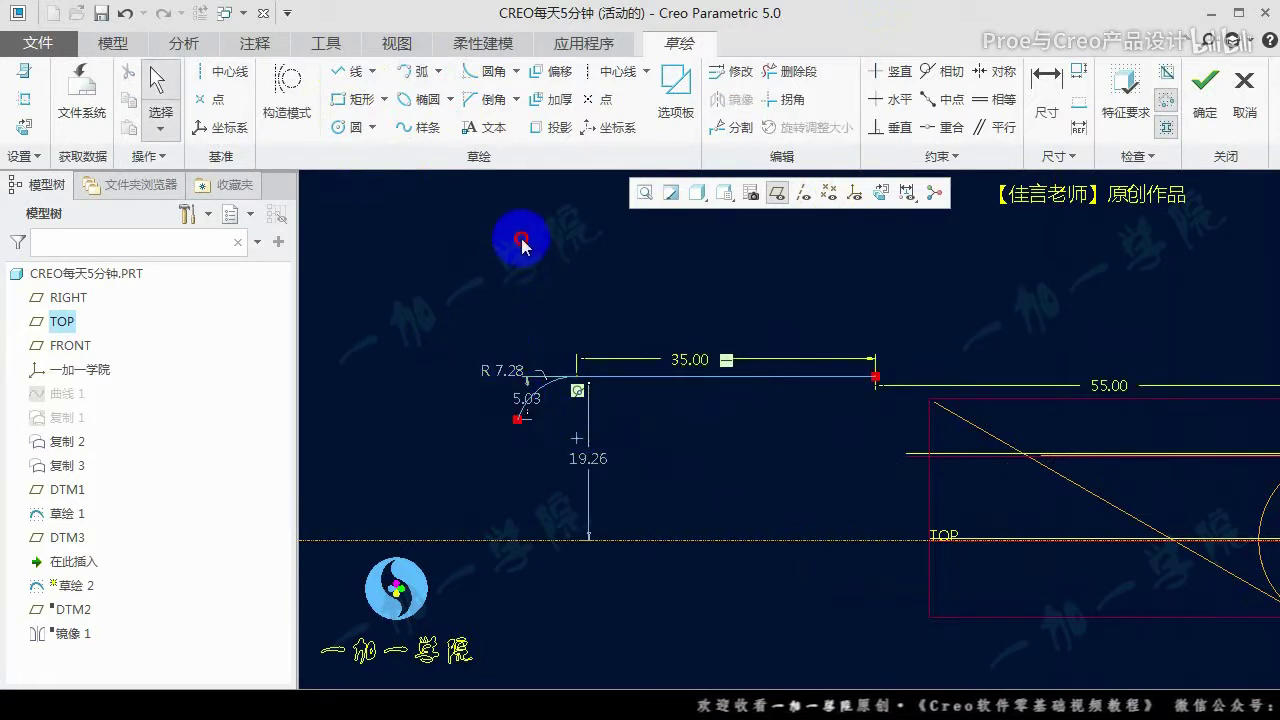
click(345, 72)
click(517, 425)
click(517, 489)
middle_click(629, 477)
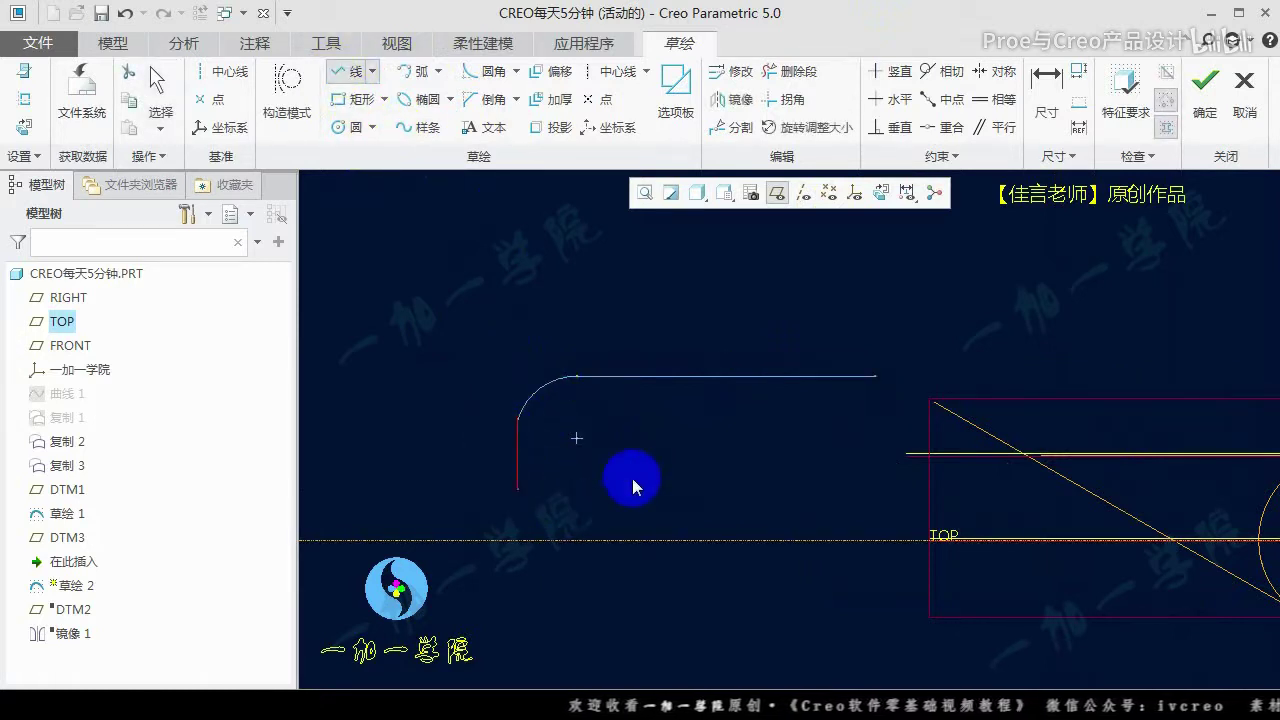
click(929, 73)
click(541, 406)
click(517, 430)
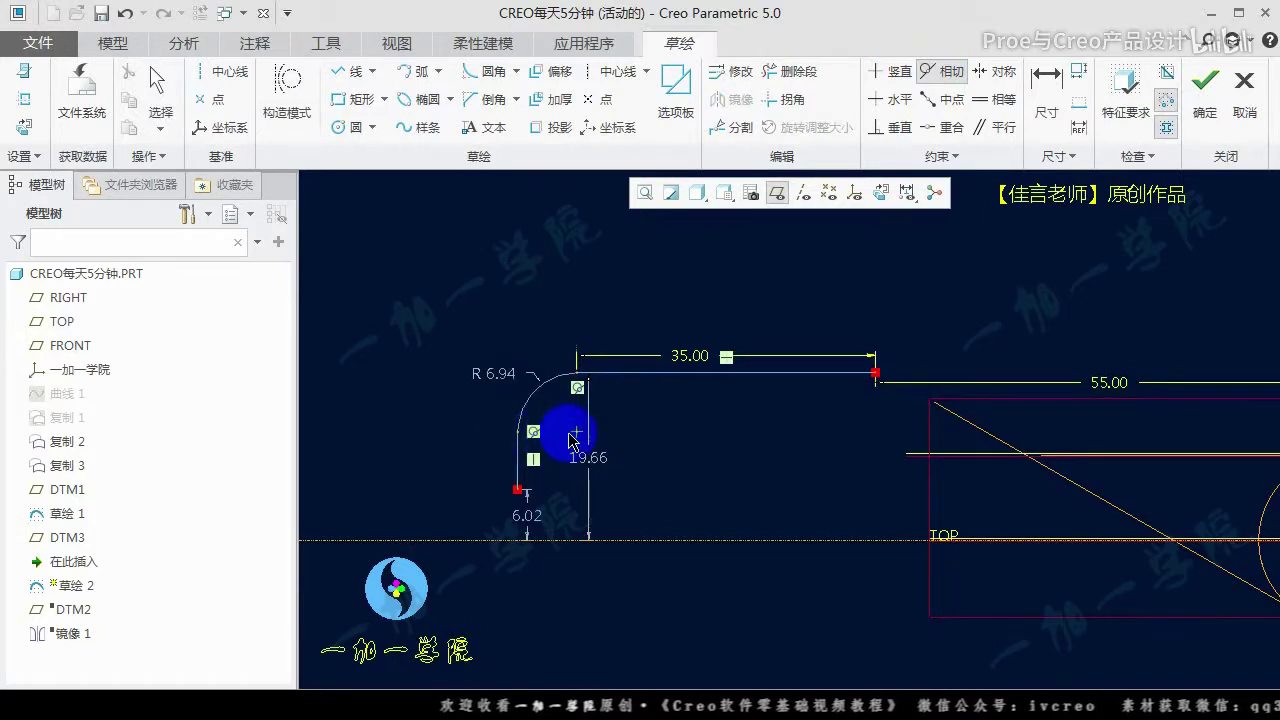
middle_click(604, 440)
Dimension the arm with 13 height, R5 bend radius and 20 offset
click(1046, 80)
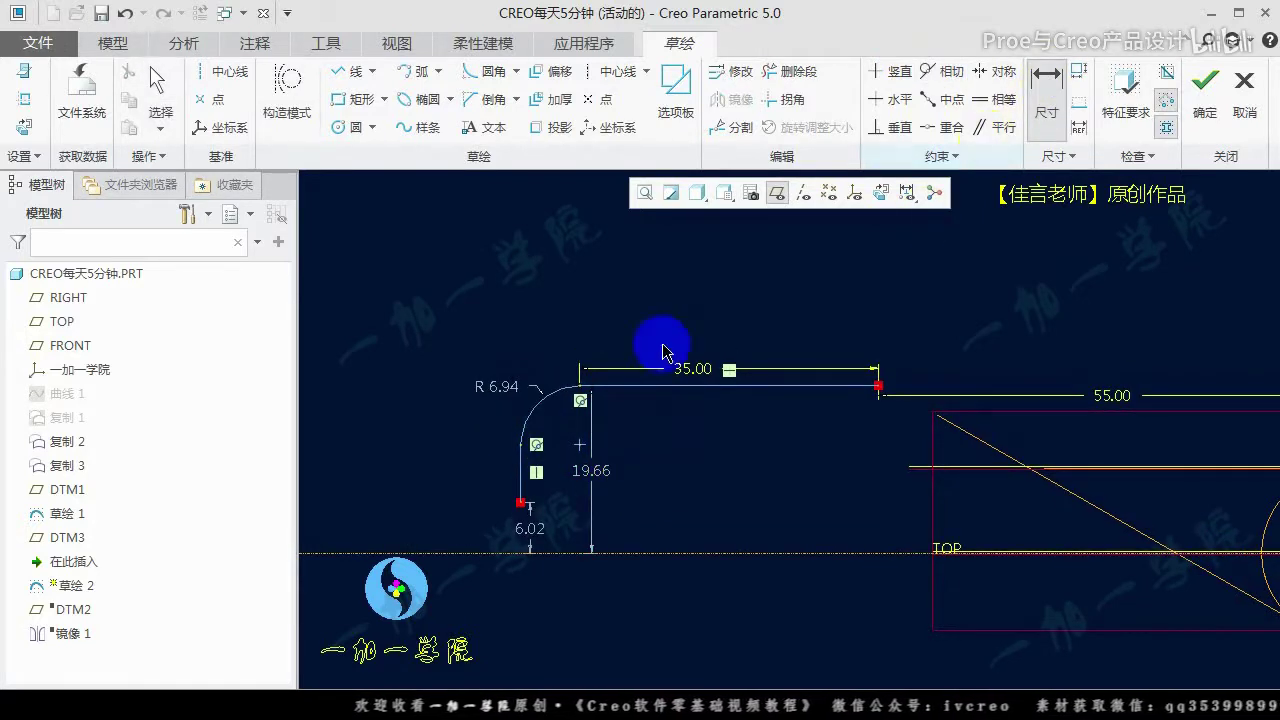
click(626, 384)
click(519, 502)
middle_click(456, 430)
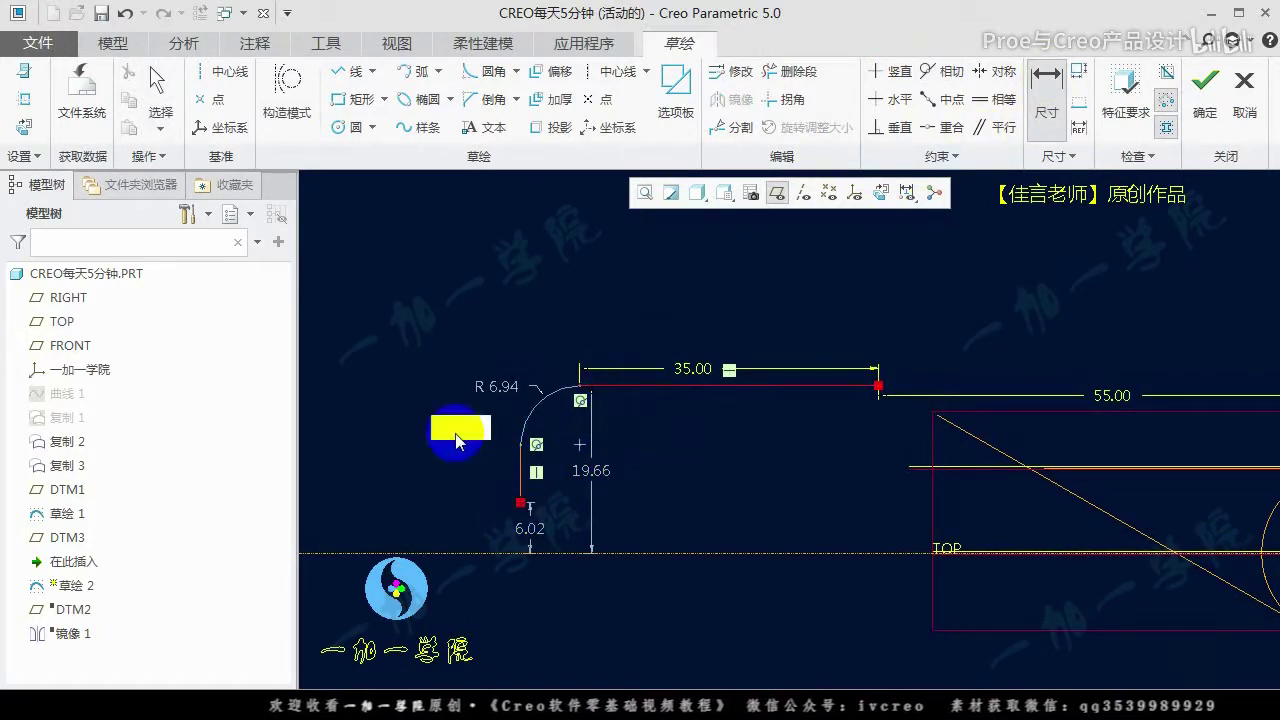
mouse_move(591, 470)
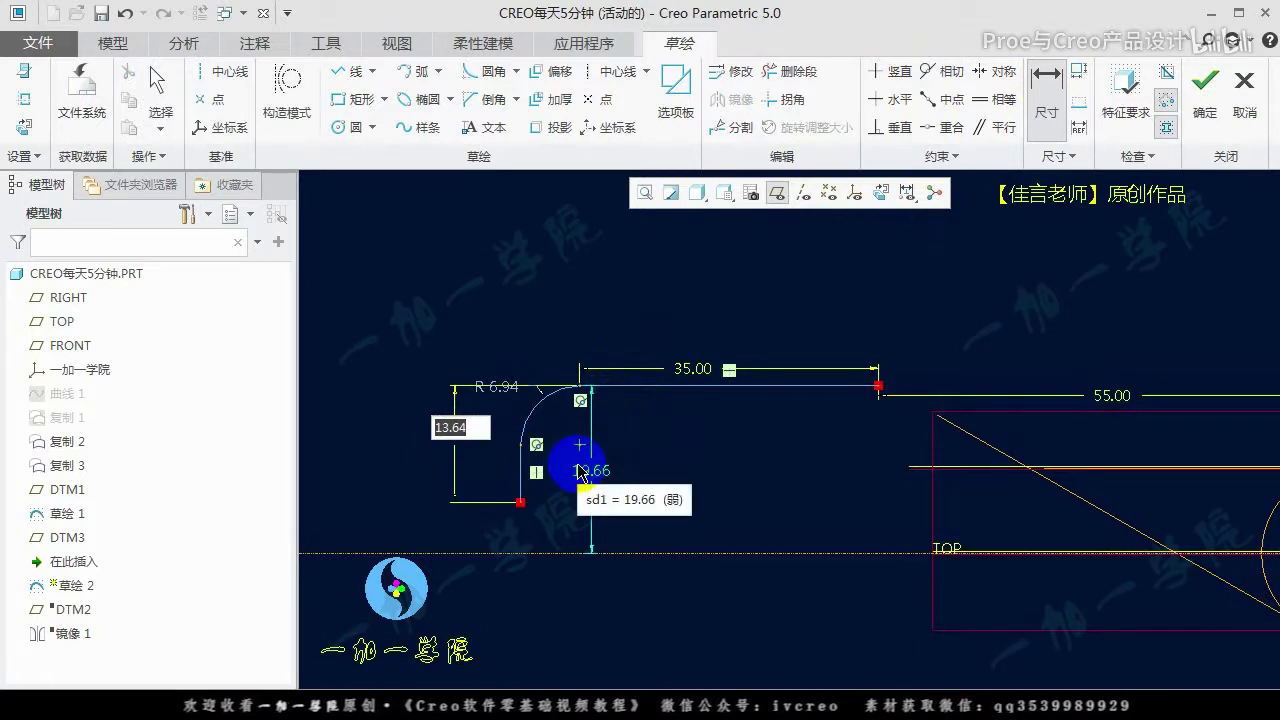
text(1)
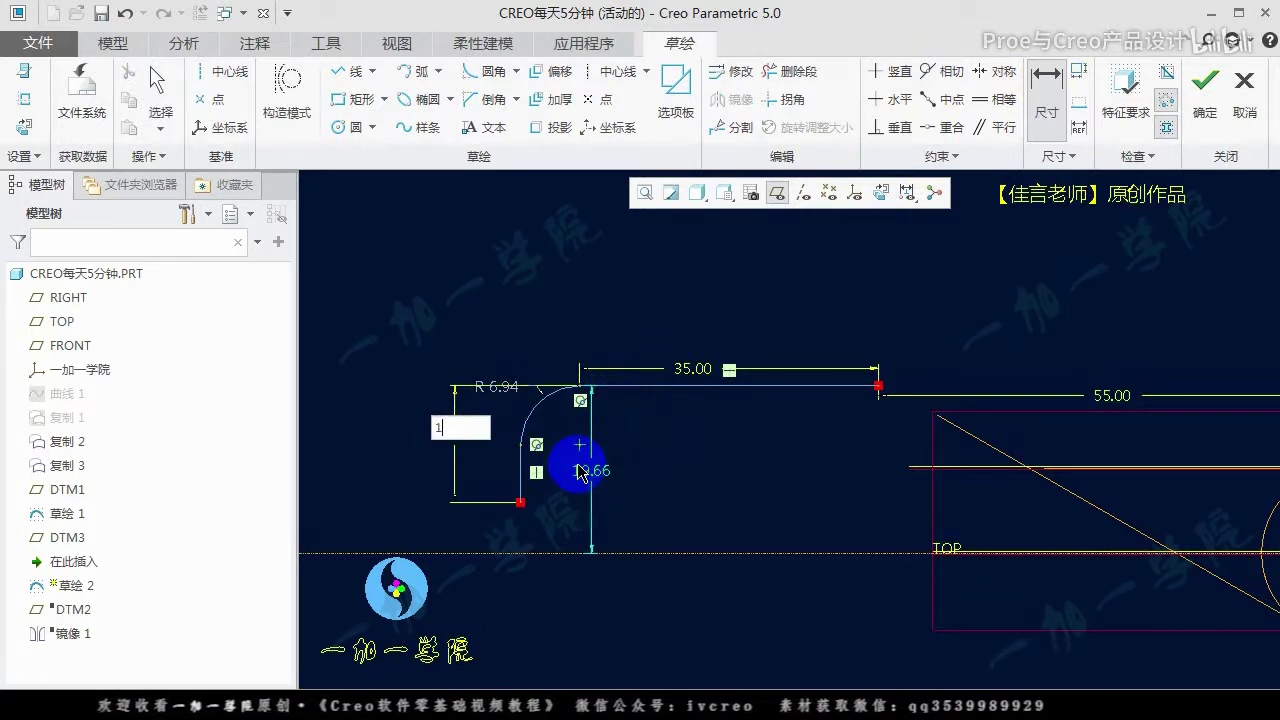
text(3)
key(Return)
double_click(497, 384)
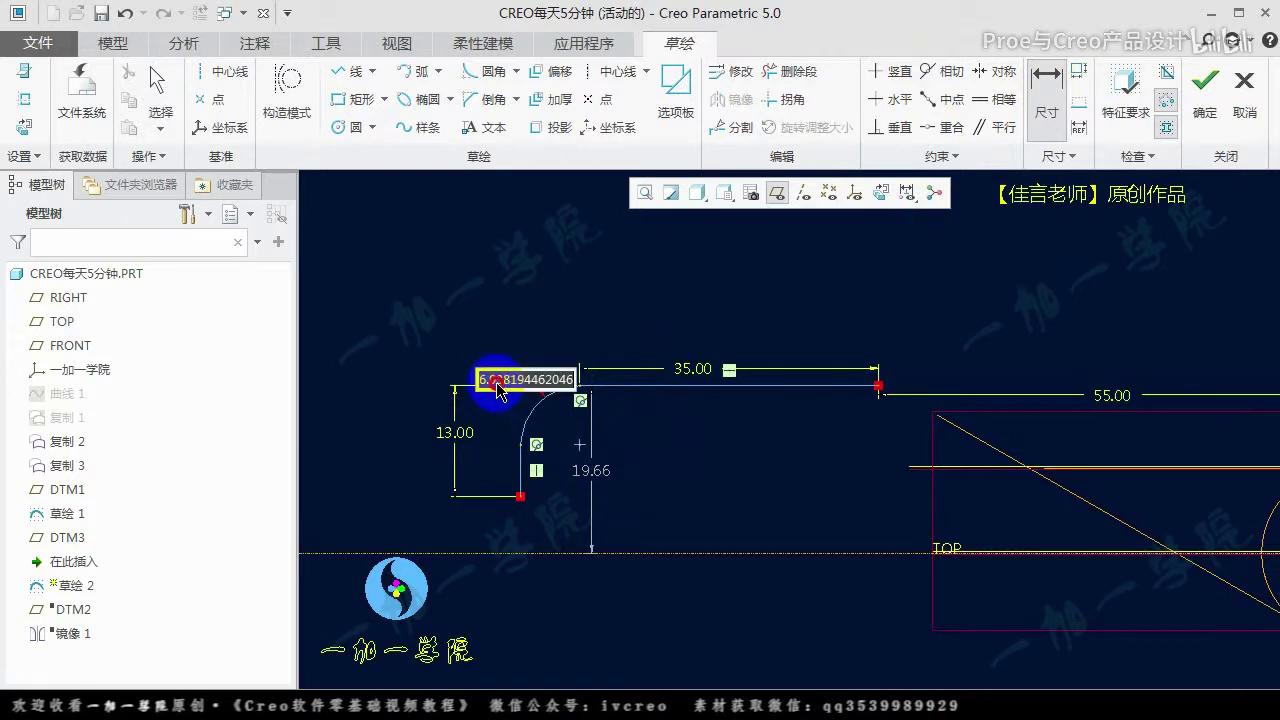
text(5)
key(Return)
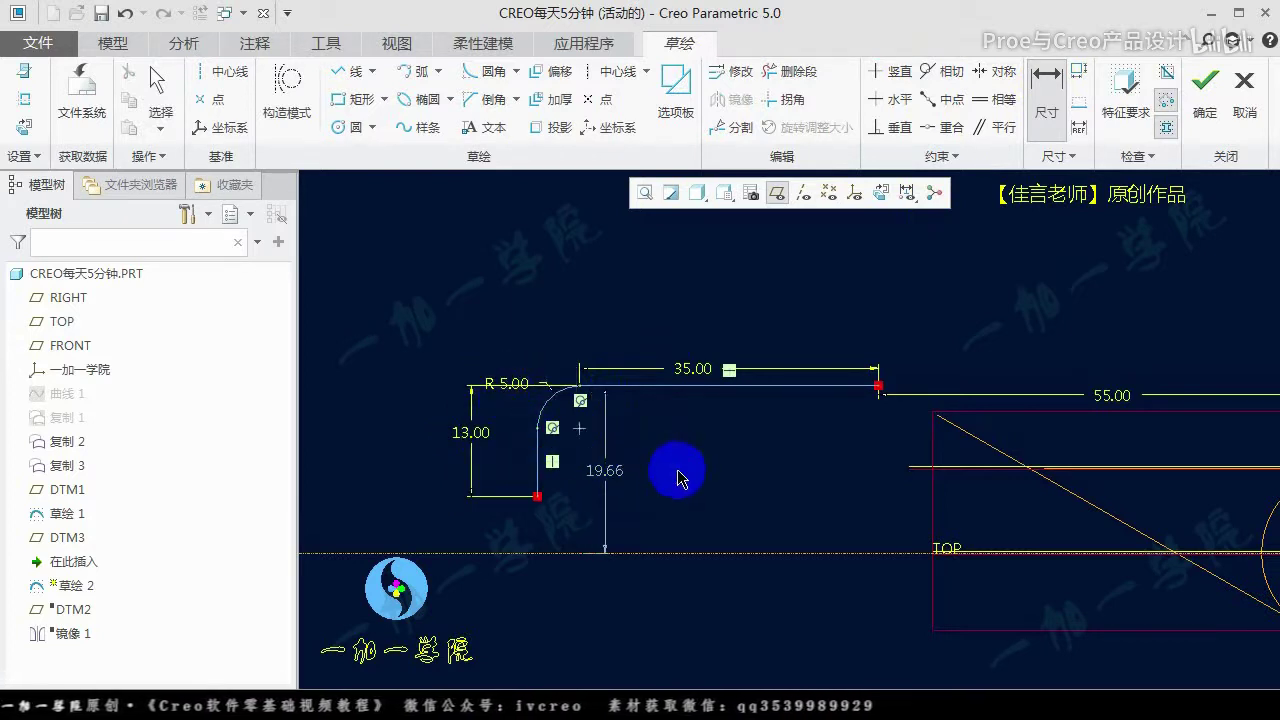
double_click(617, 472)
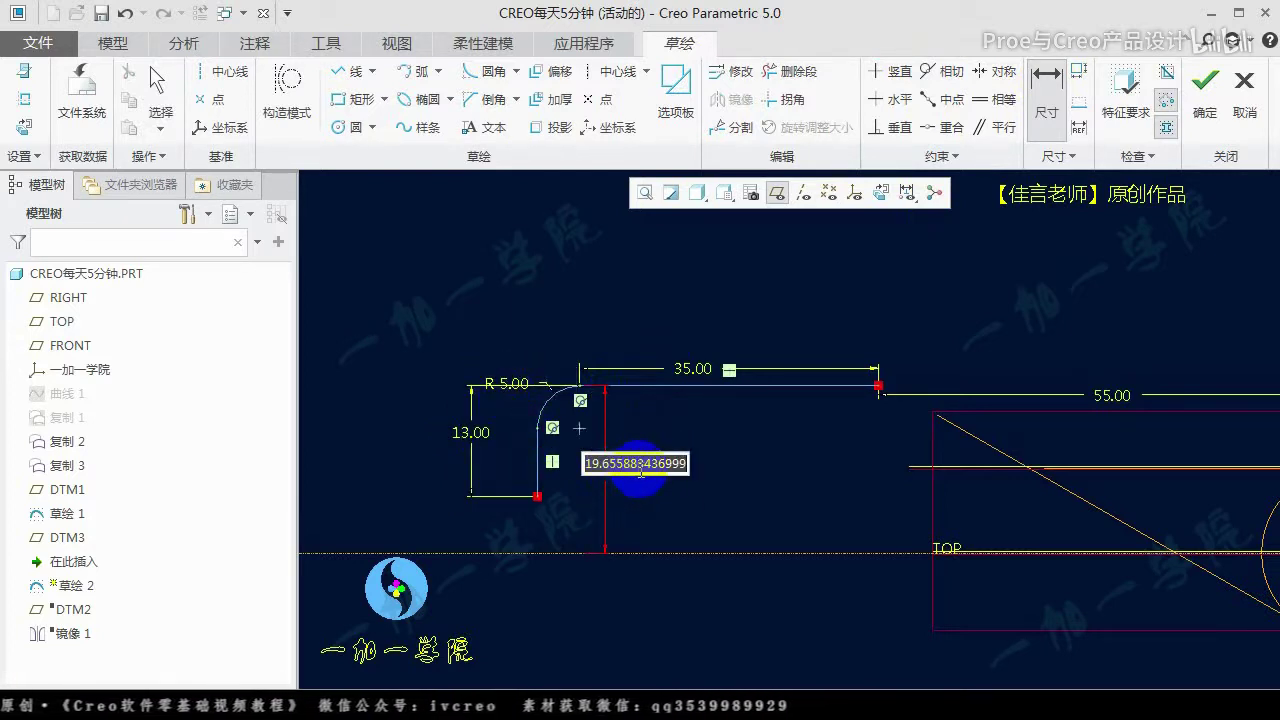
text(20)
key(Return)
scroll(628, 494, down, 2)
scroll(700, 435, up, 3)
scroll(710, 428, down, 2)
Finish the arm sketch and return to a 3D view of the spring curves
click(1204, 88)
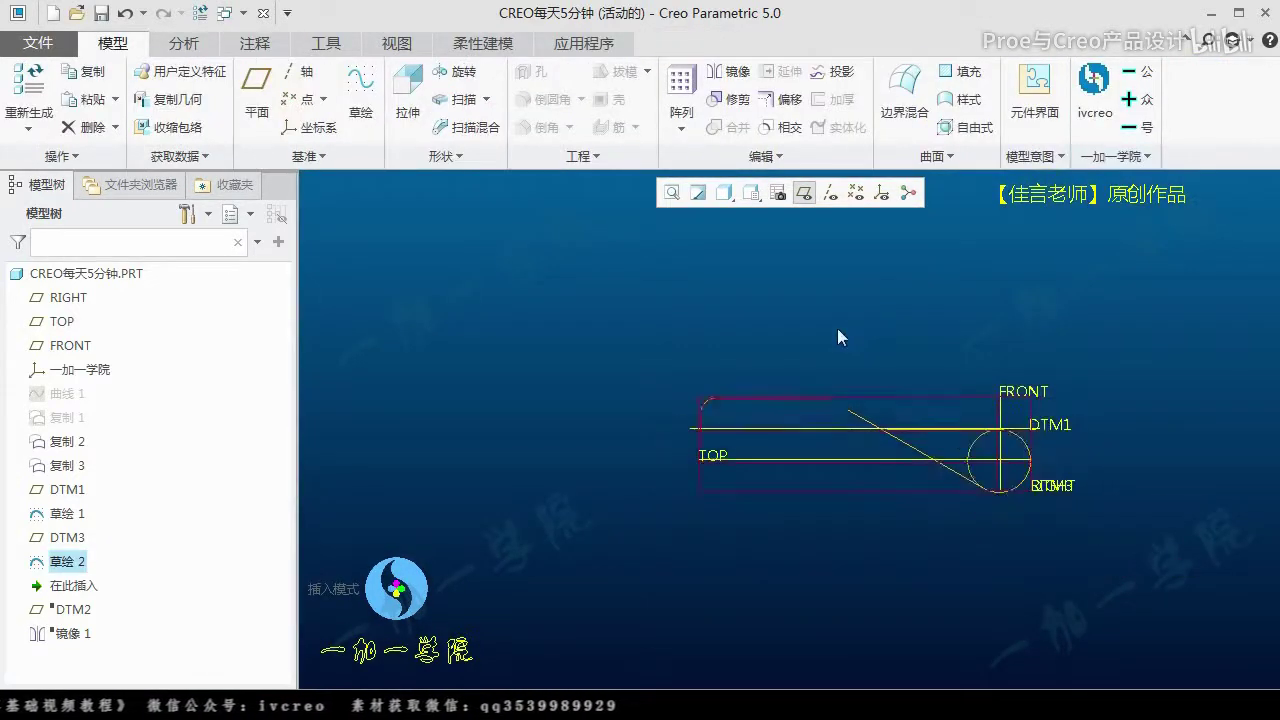
click(804, 193)
scroll(820, 460, up, 2)
scroll(755, 470, up, 1)
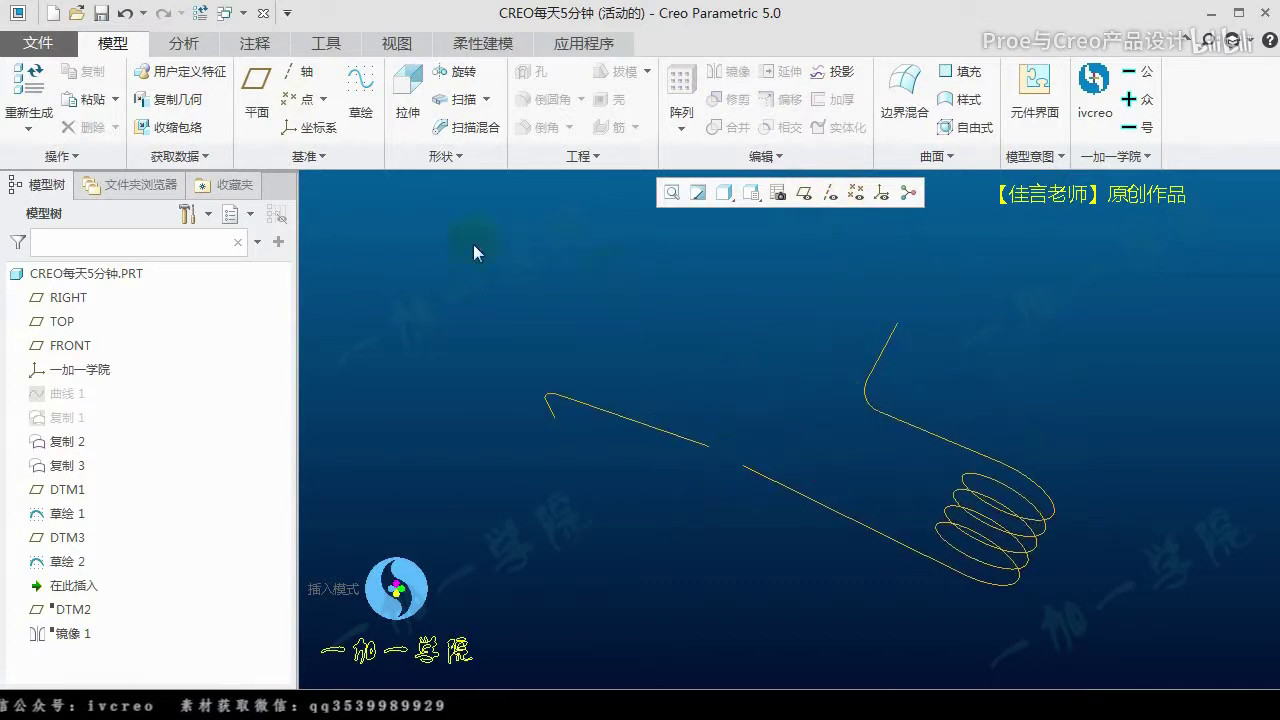
Start a curve through points at the coil leg's end, tangent there
click(310, 155)
click(452, 180)
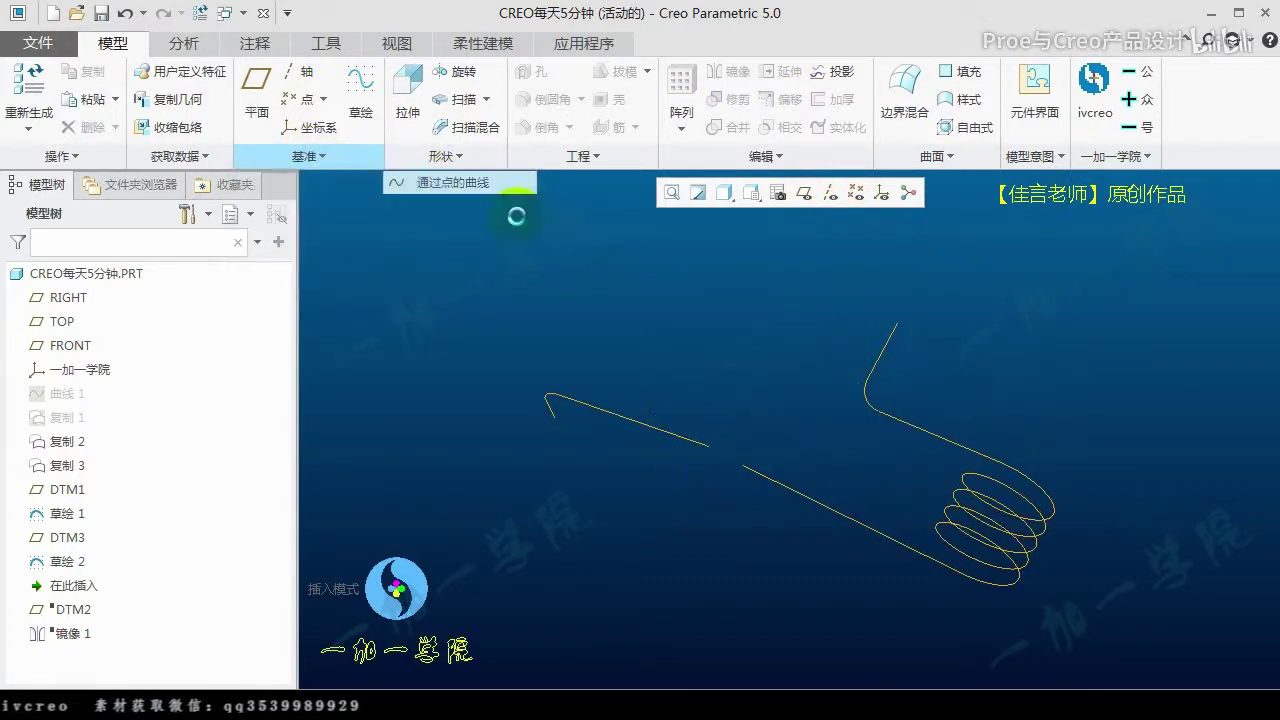
scroll(690, 420, up, 2)
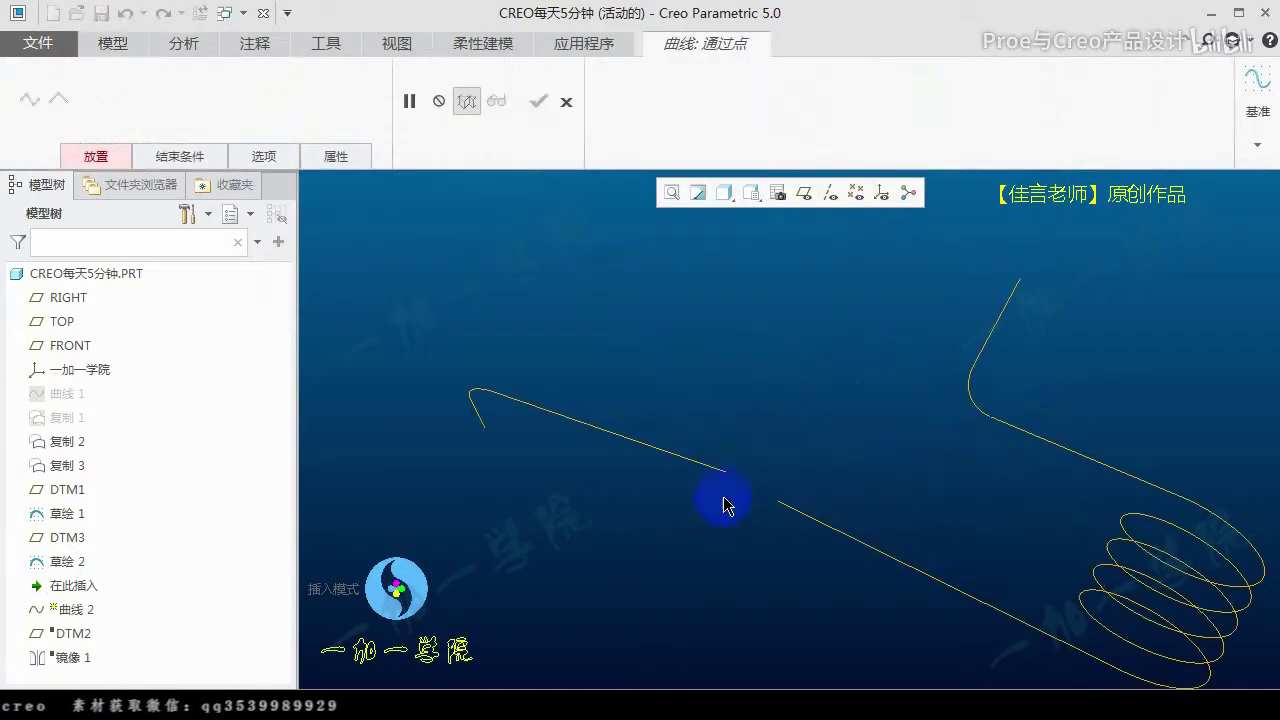
click(776, 505)
scroll(780, 506, up, 3)
right_click(792, 503)
click(830, 527)
Make the other curve end tangent to the arm and finish the curve
middle_drag(784, 489, 715, 458)
right_click(656, 418)
click(665, 345)
click(630, 425)
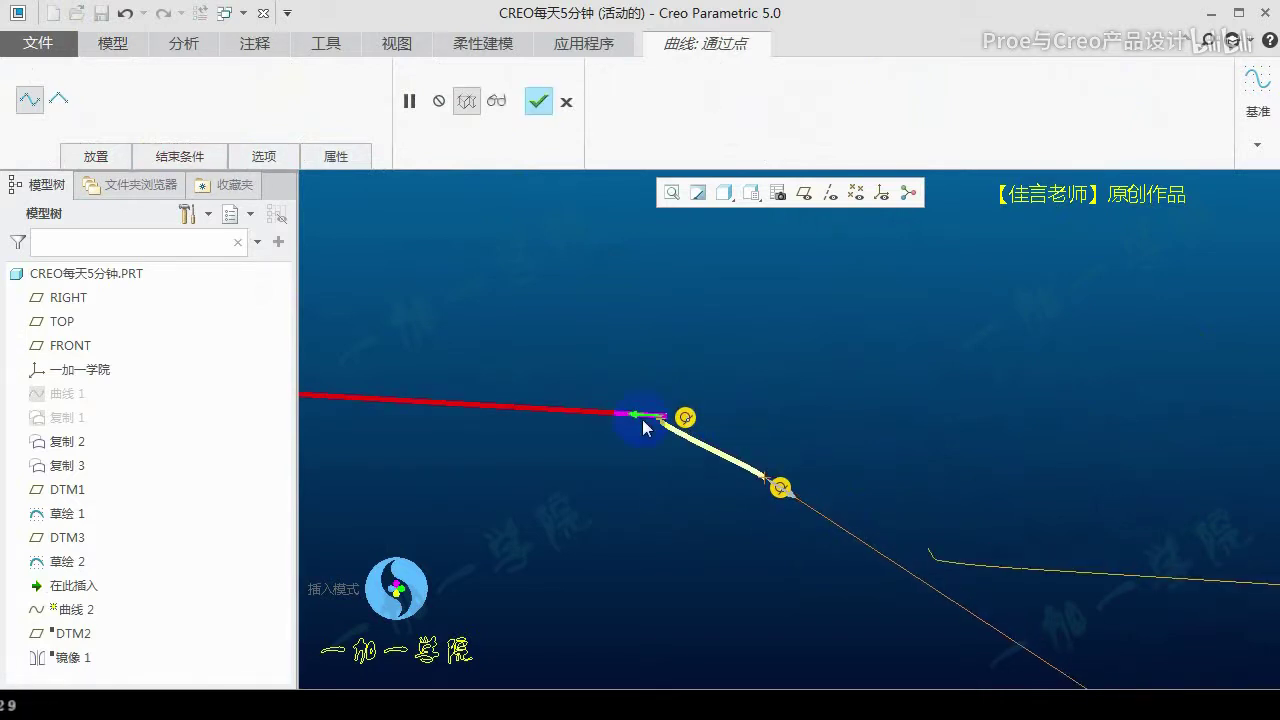
mouse_move(677, 437)
middle_down()
mouse_move(717, 466)
mouse_move(720, 497)
mouse_move(748, 466)
mouse_move(736, 424)
middle_up()
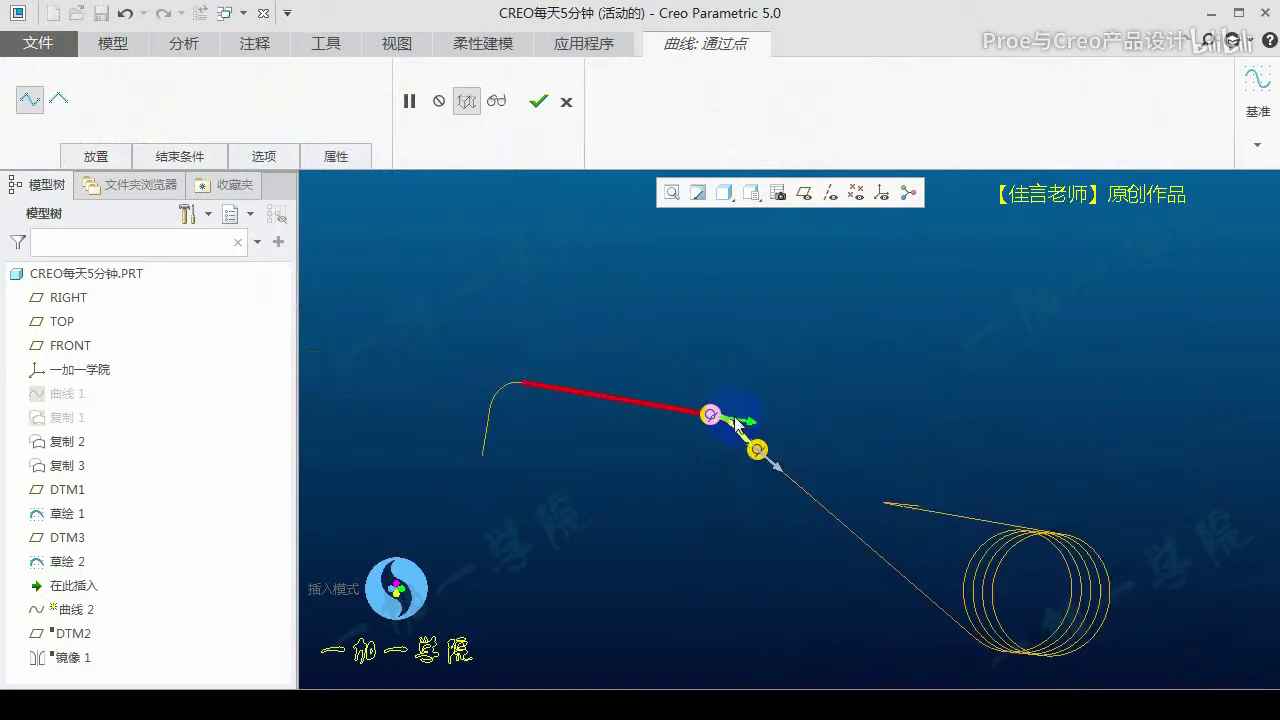
middle_click(607, 230)
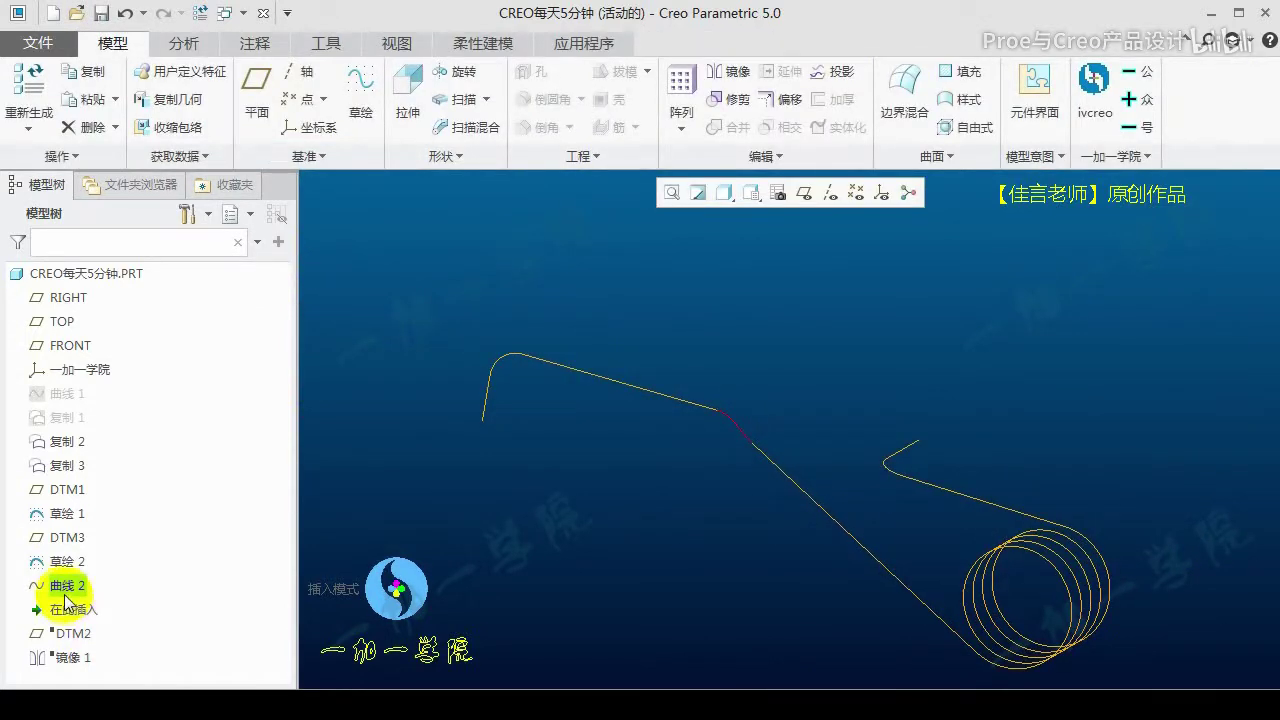
Change 草绘 2's 55 arm length to 58 and regenerate the model
click(68, 561)
click(74, 440)
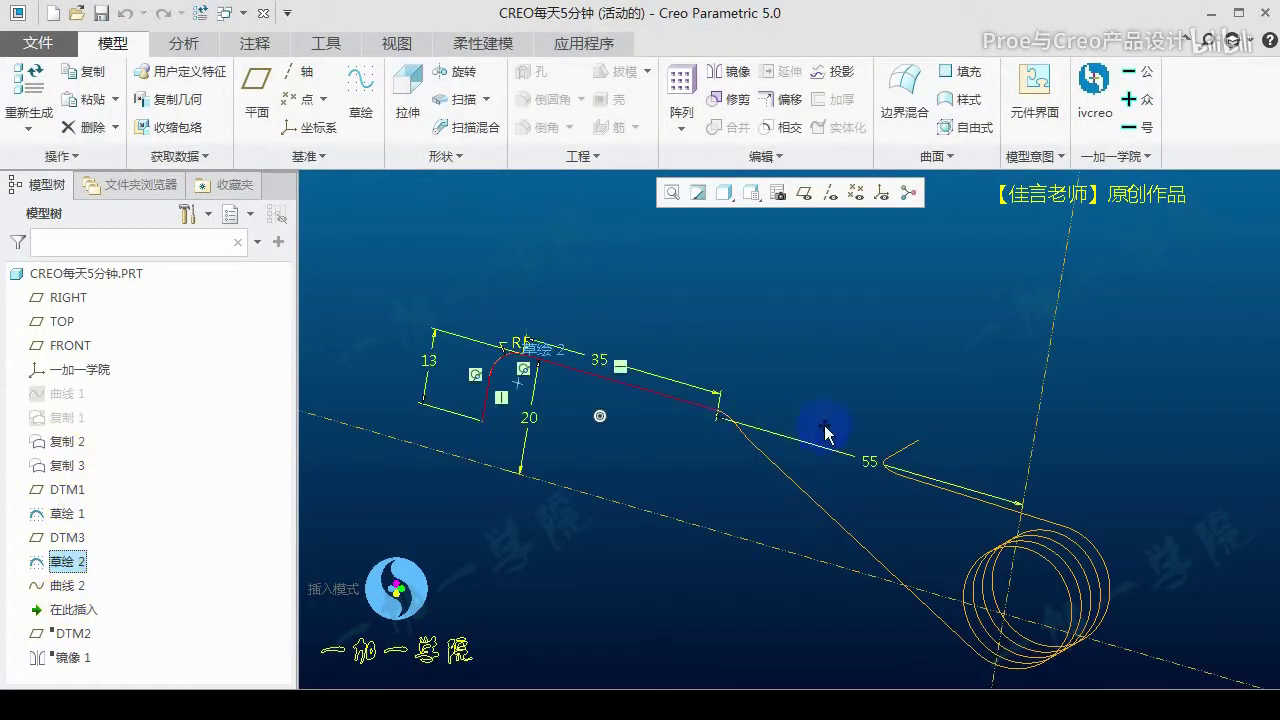
double_click(869, 463)
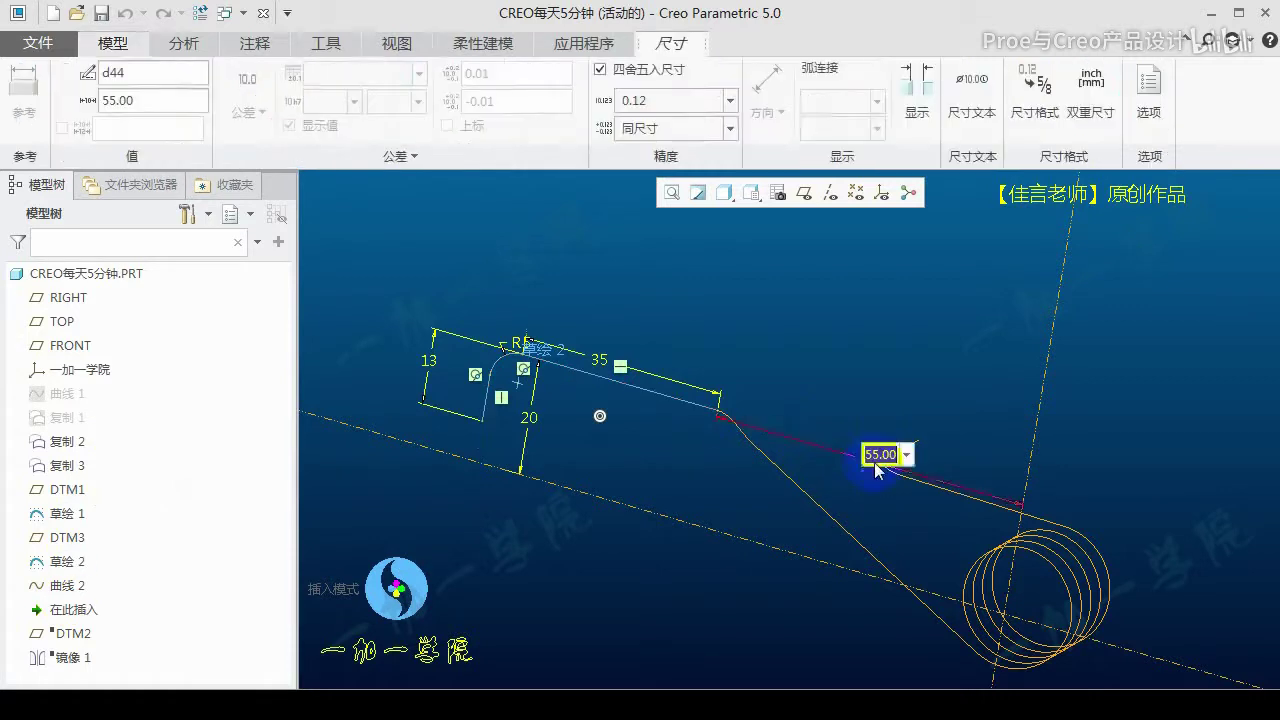
text(58)
click(975, 490)
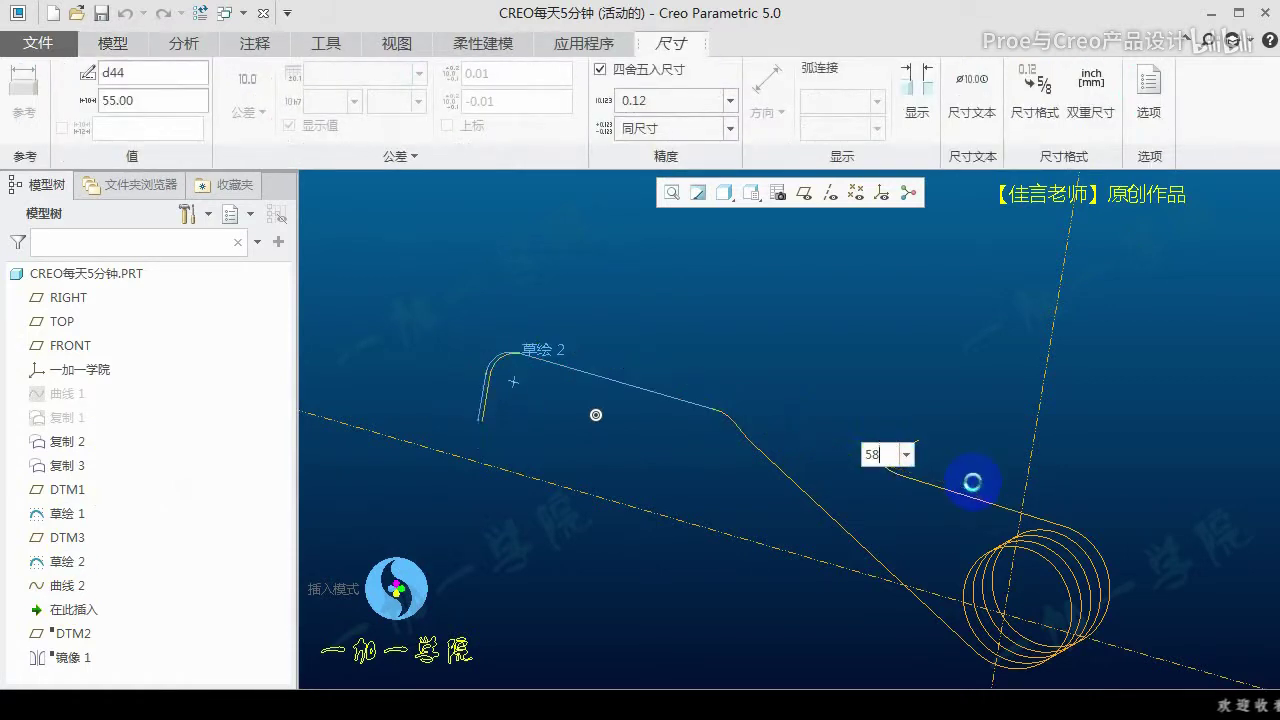
click(30, 88)
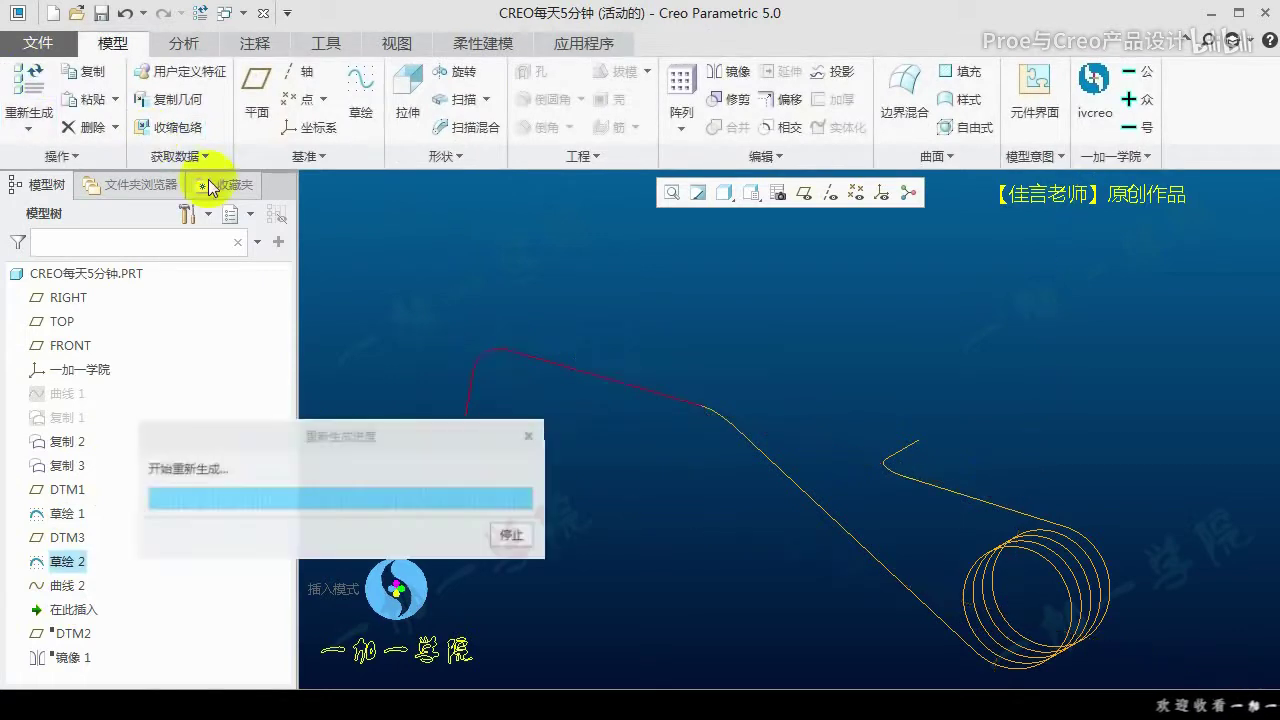
mouse_move(757, 486)
middle_down()
mouse_move(733, 453)
mouse_move(743, 366)
mouse_move(794, 362)
mouse_move(673, 420)
mouse_move(775, 482)
mouse_move(638, 462)
middle_up()
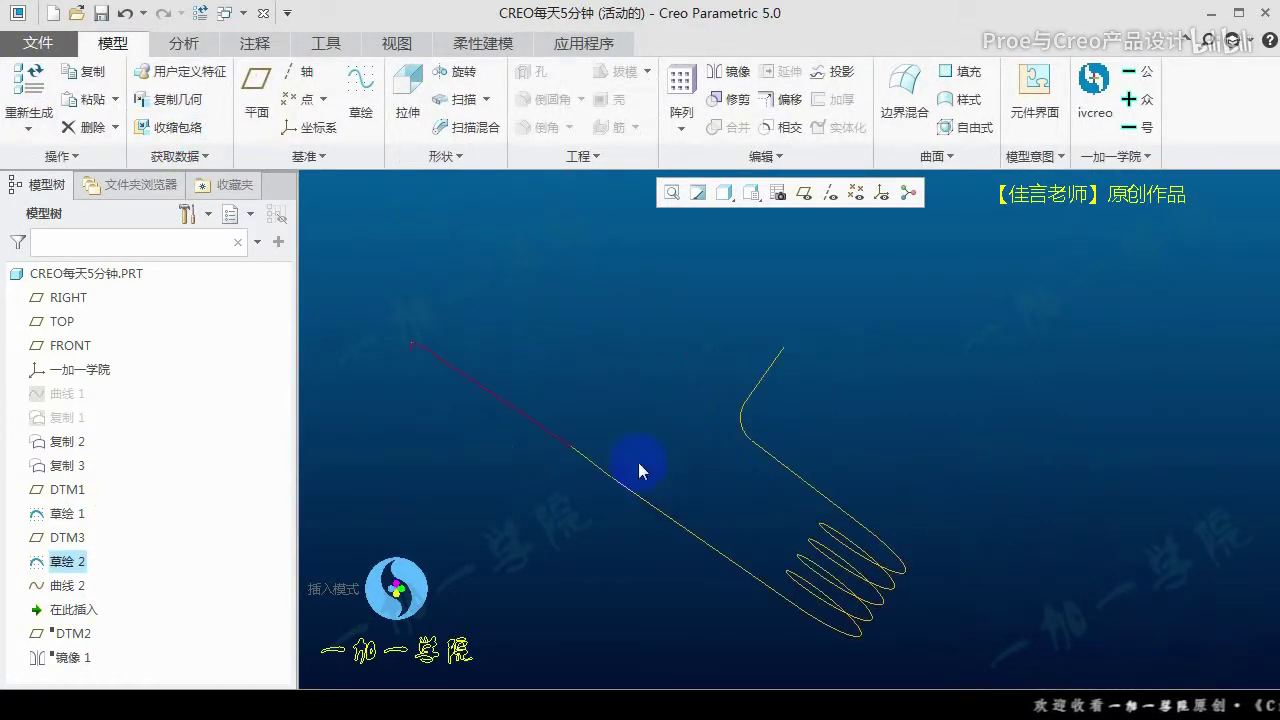
Resume the features and add the new connecting curve to mirror 镜像 1's items
drag(70, 609, 70, 652)
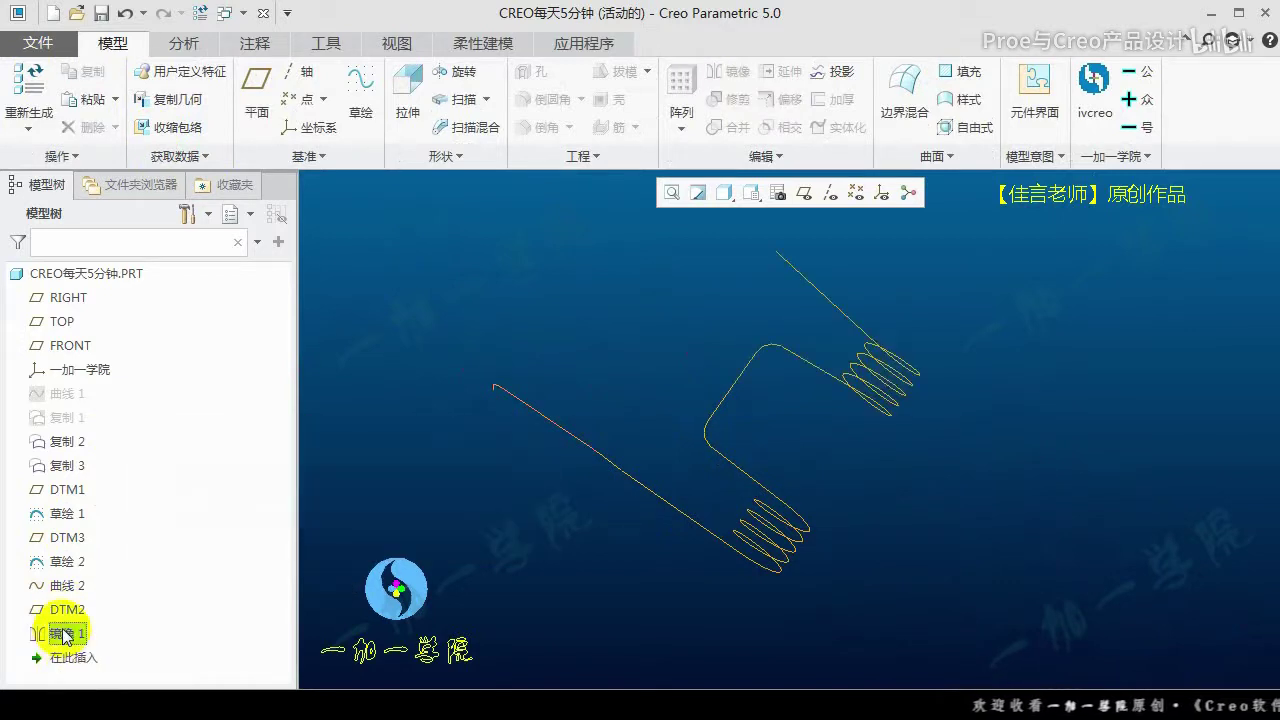
click(68, 633)
click(80, 513)
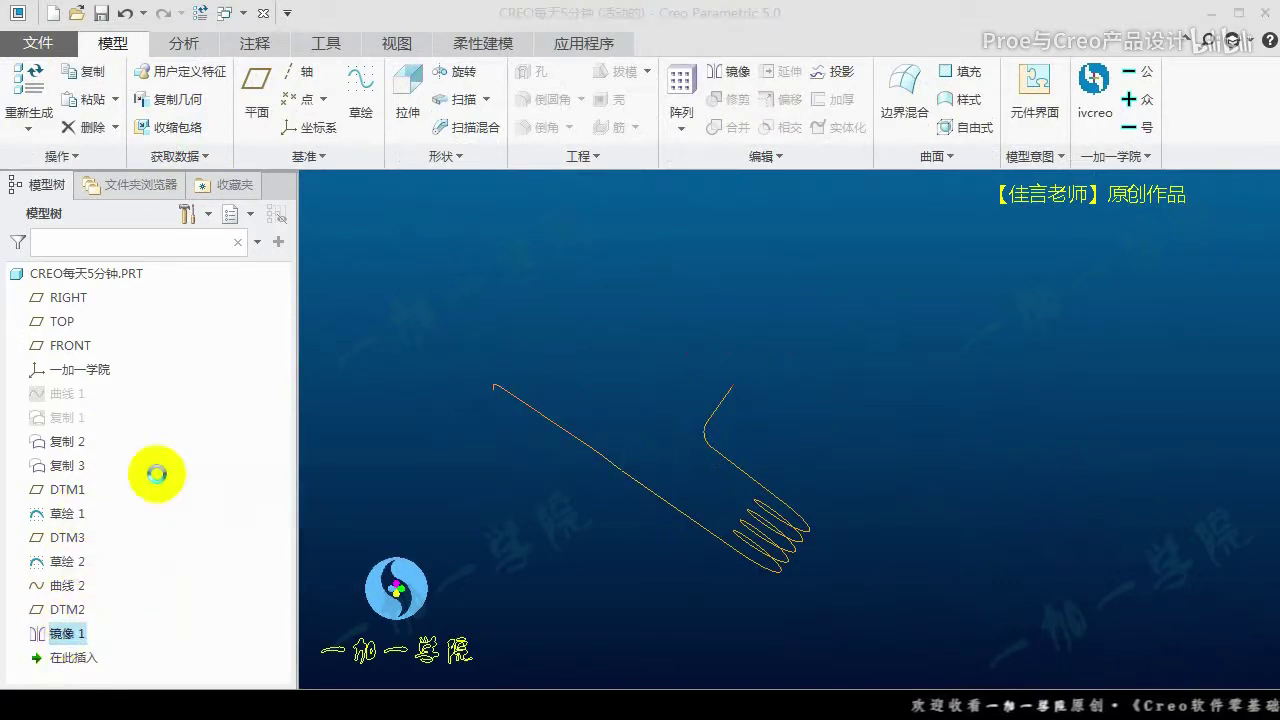
click(95, 156)
click(141, 238)
mouse_move(714, 414)
middle_down()
mouse_move(655, 505)
mouse_move(606, 528)
middle_up()
ctrl+click(629, 474)
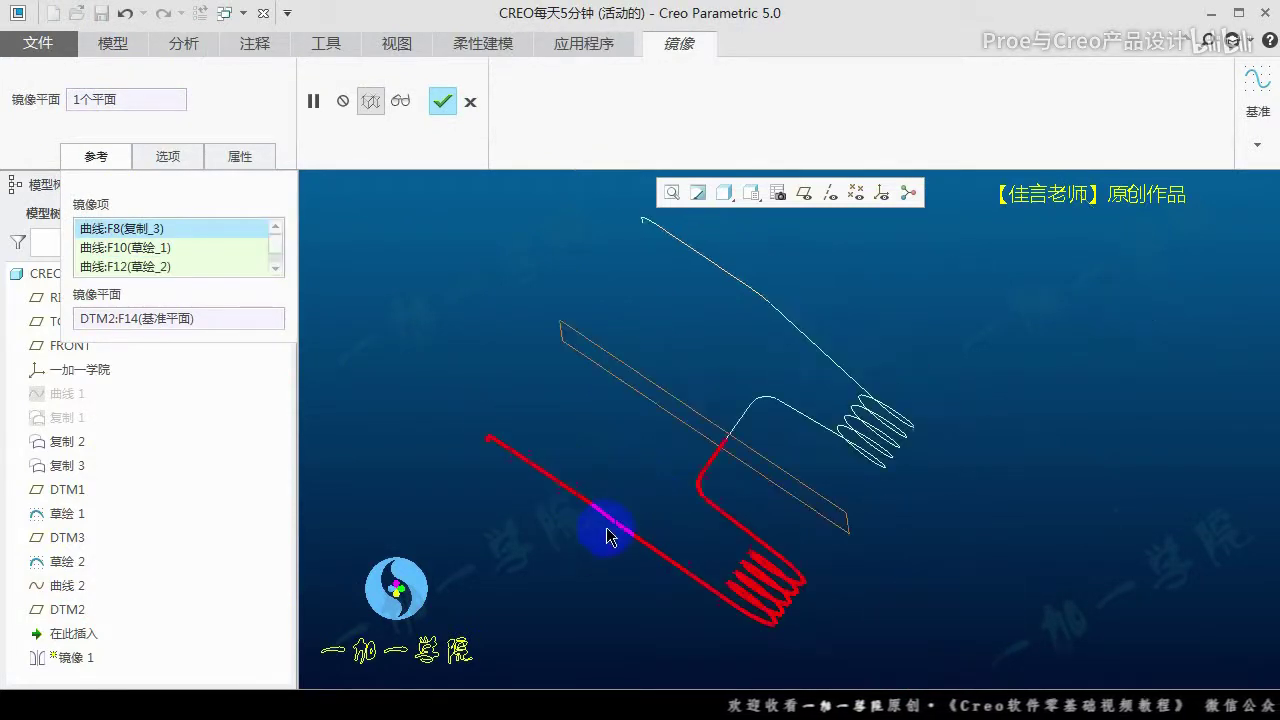
middle_click(606, 527)
middle_drag(749, 487, 751, 483)
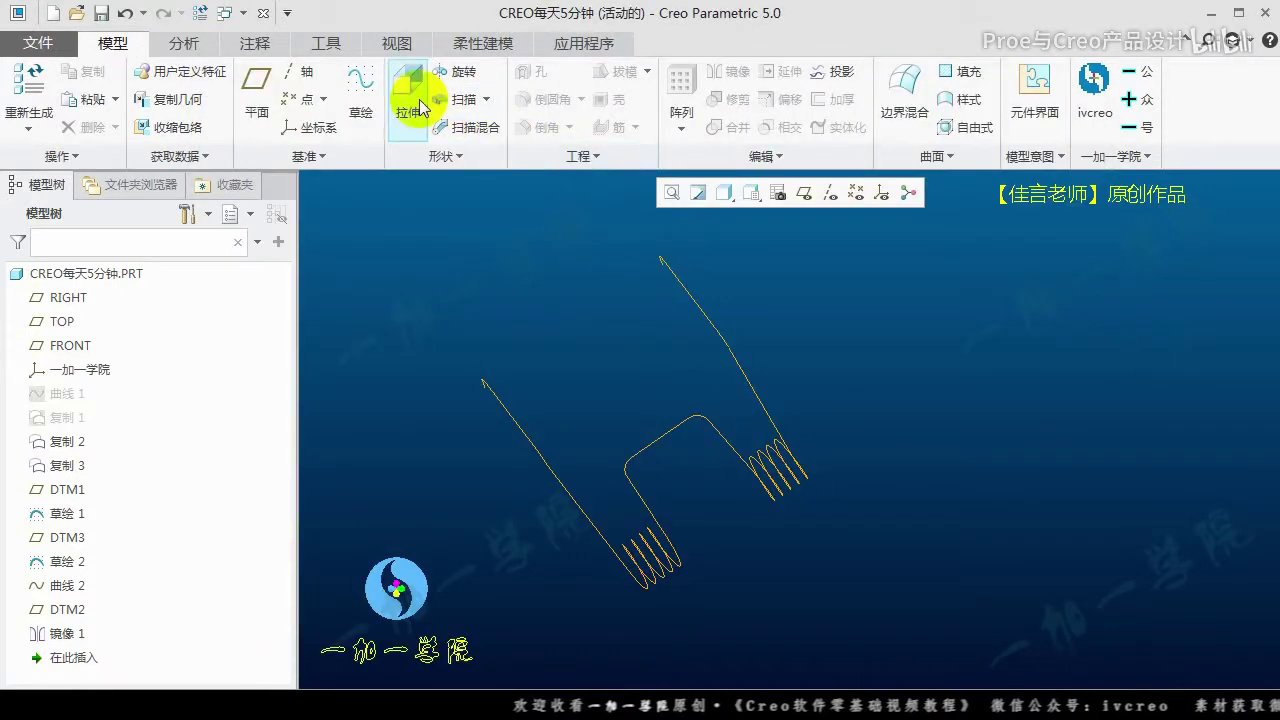
Select the whole wireframe curve chain as the sweep trajectory
click(450, 99)
click(492, 393)
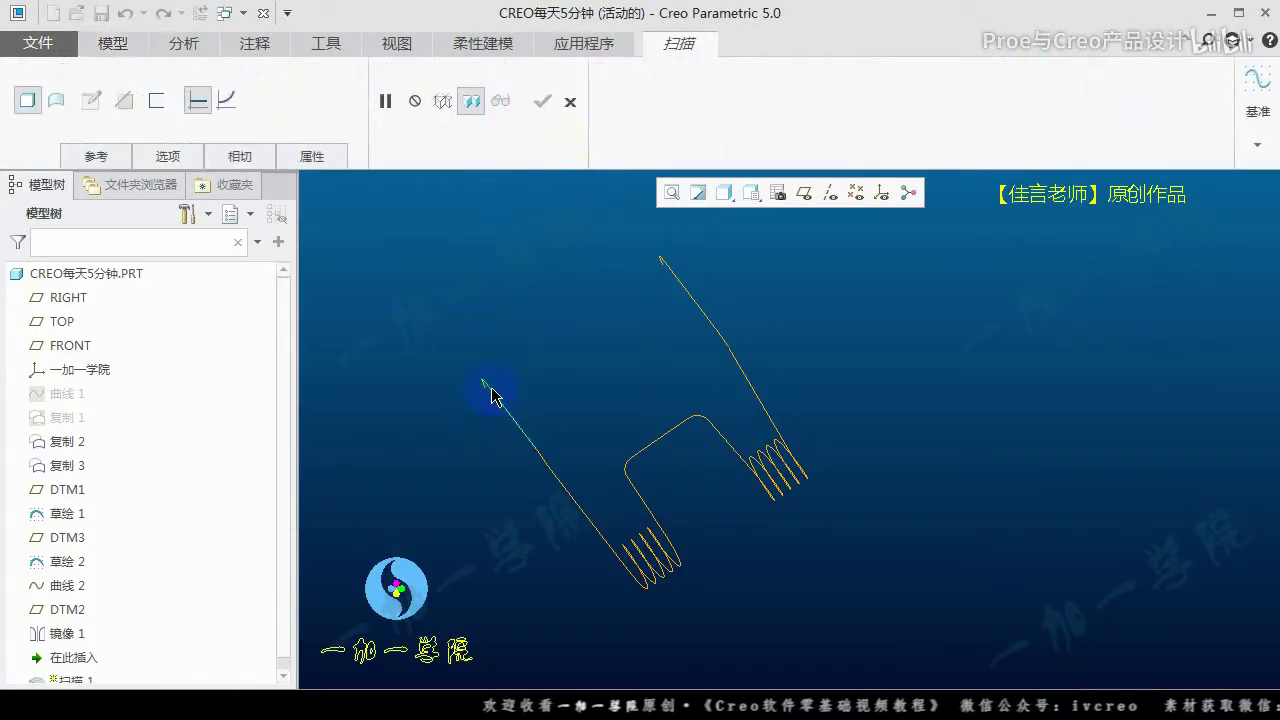
mouse_move(545, 470)
mouse_down()
mouse_move(559, 508)
mouse_move(680, 437)
mouse_move(729, 452)
mouse_up()
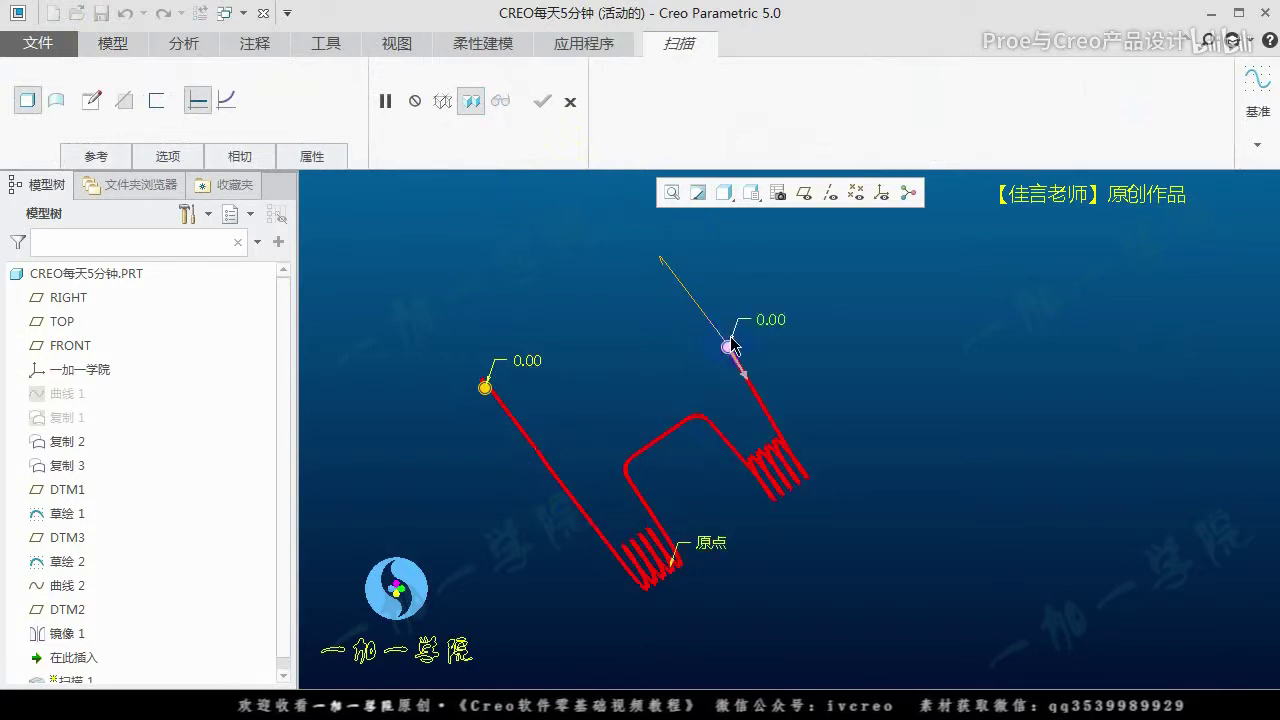
drag(724, 343, 703, 312)
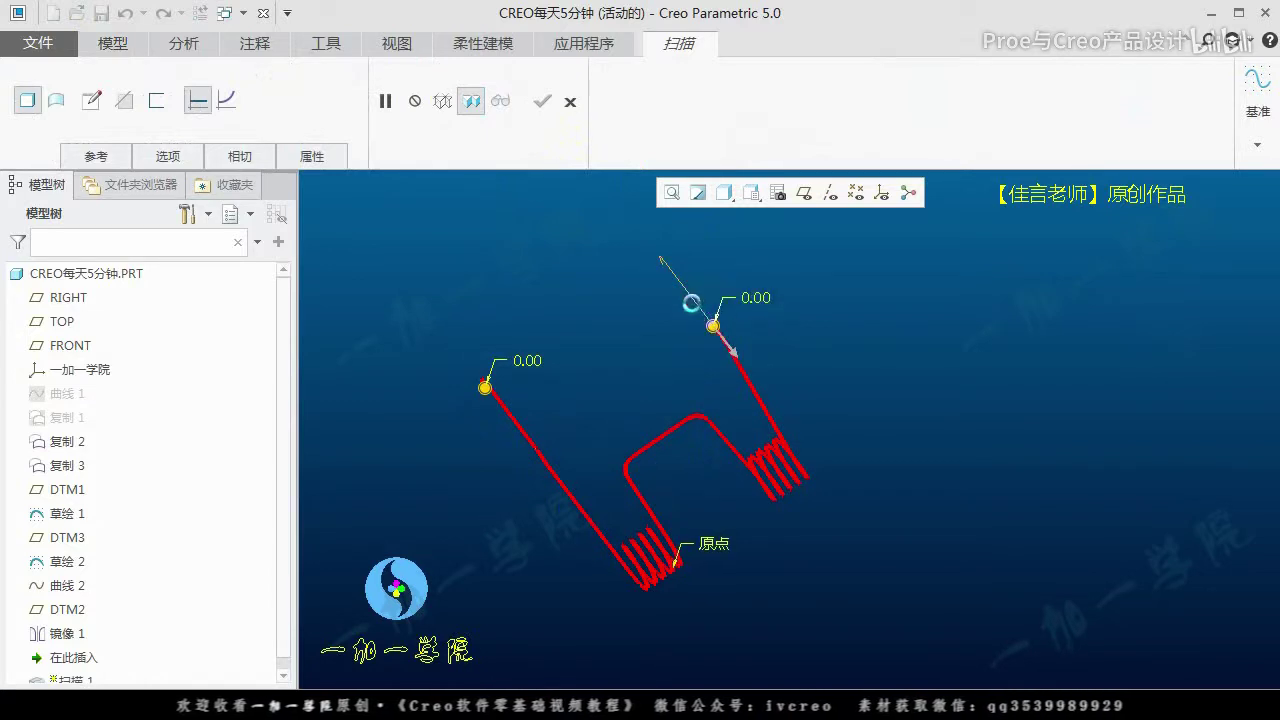
Sketch a Ø4 circle section at the trajectory start and complete the solid sweep
click(90, 99)
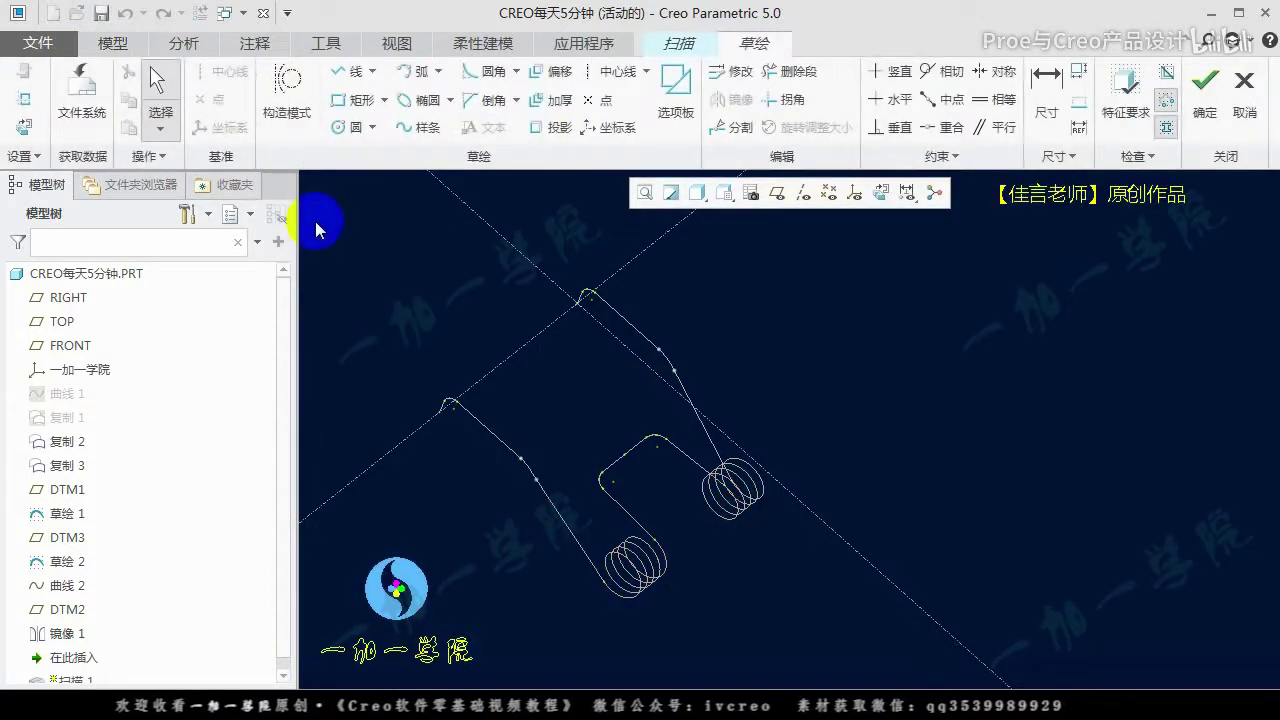
click(340, 127)
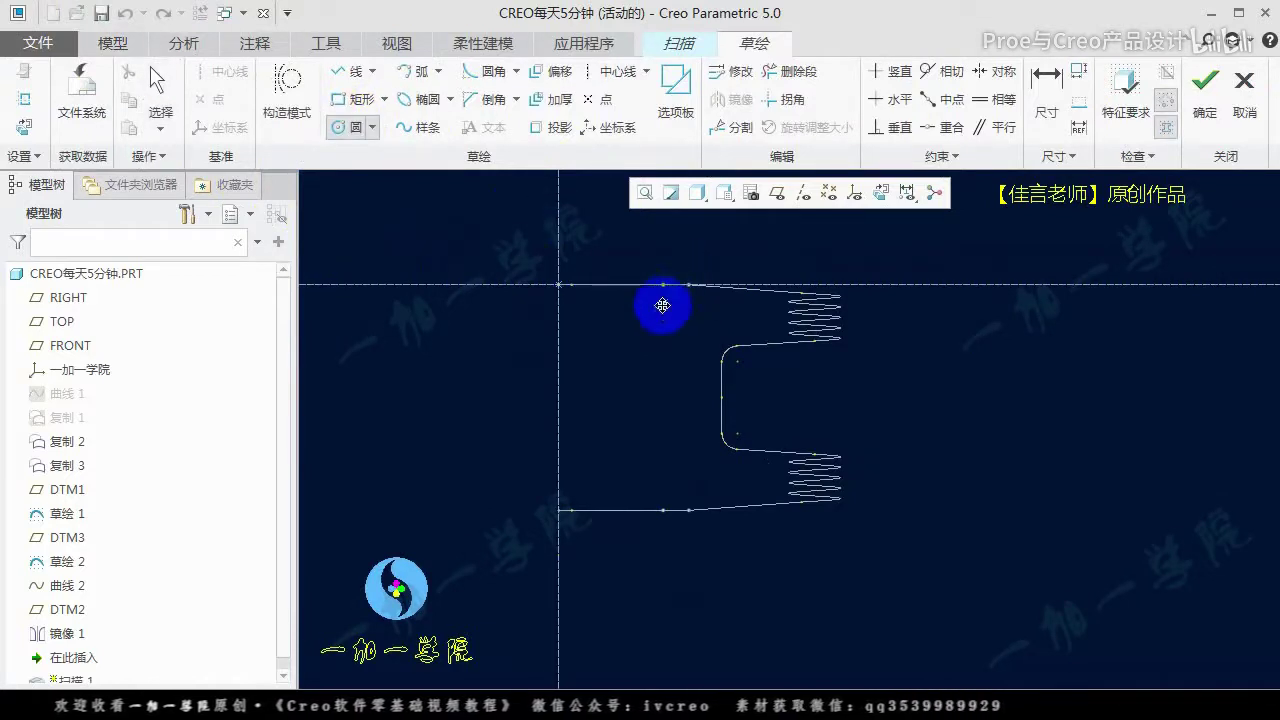
click(528, 341)
click(545, 326)
middle_click(550, 318)
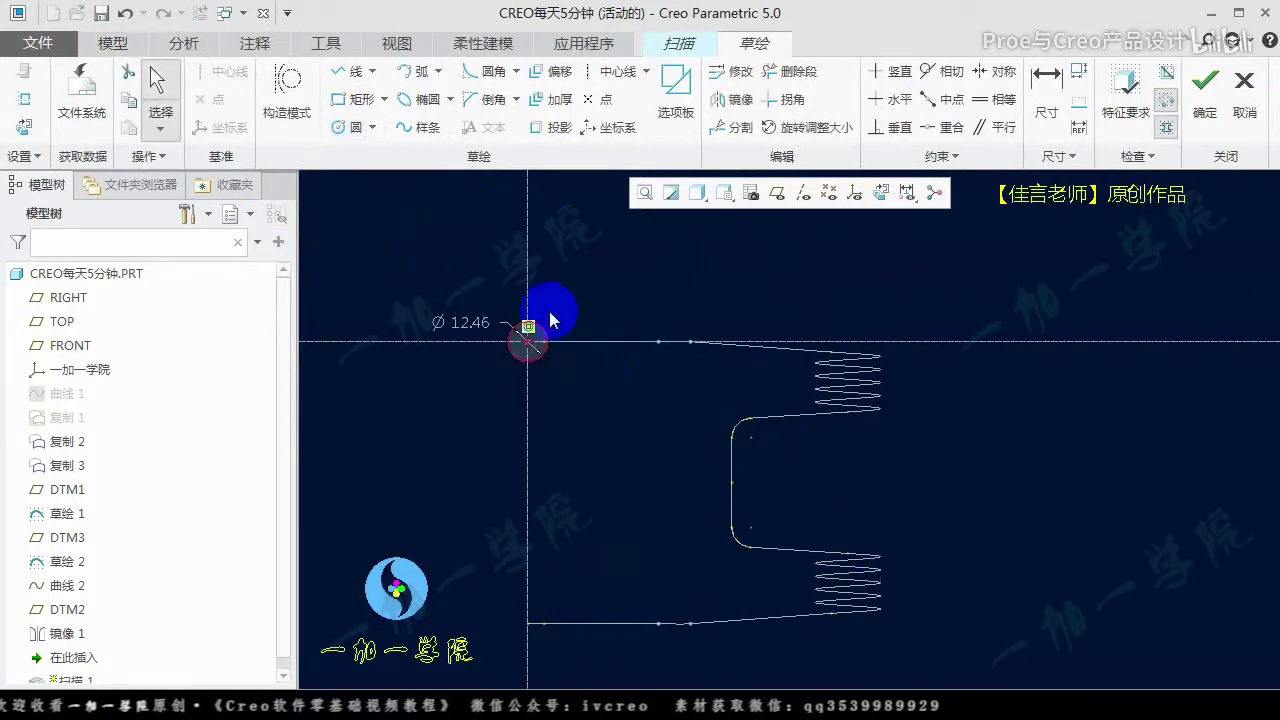
double_click(472, 323)
text(4)
key(Return)
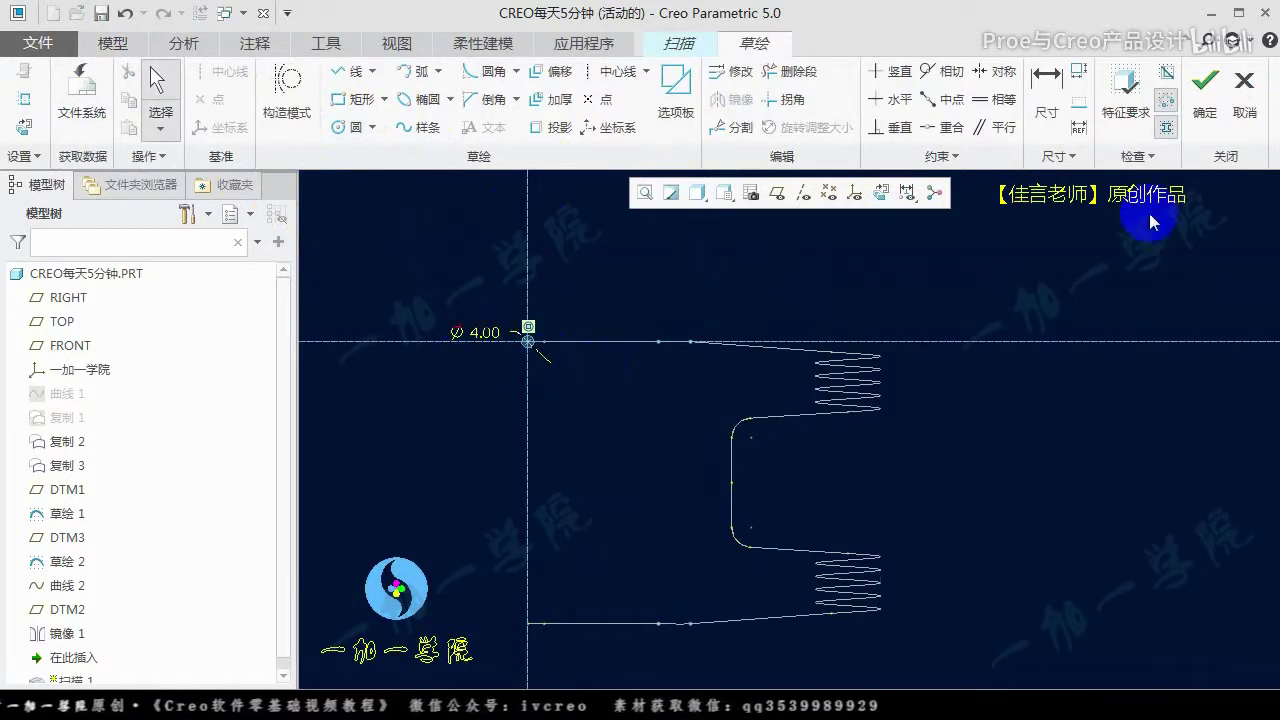
click(1205, 85)
mouse_move(925, 485)
middle_down()
mouse_move(819, 393)
mouse_move(646, 383)
mouse_move(689, 452)
mouse_move(646, 476)
mouse_move(573, 412)
mouse_move(414, 434)
mouse_move(350, 489)
middle_up()
middle_click(700, 369)
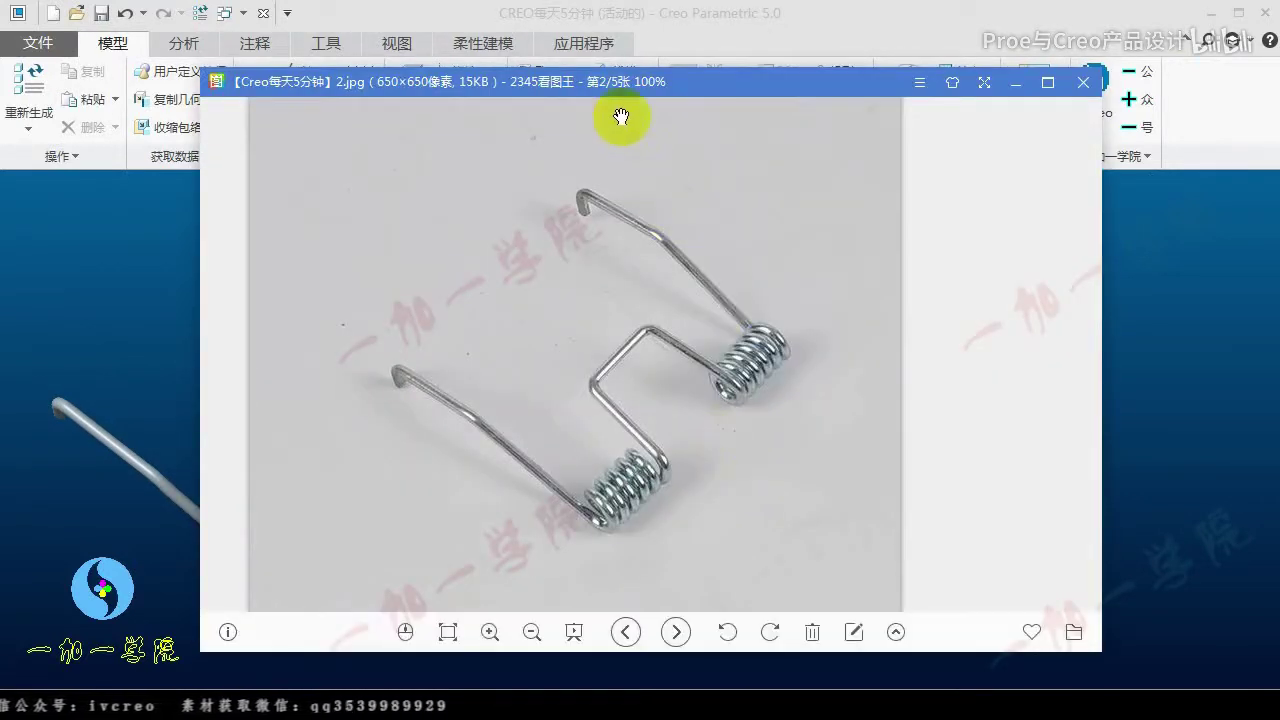
Position the spring reference photo beside the solid model for side-by-side comparison
mouse_move(623, 120)
mouse_down()
mouse_move(875, 144)
mouse_move(1071, 102)
mouse_up()
mouse_move(1087, 259)
mouse_down()
mouse_move(957, 423)
mouse_move(903, 400)
mouse_move(857, 434)
mouse_move(702, 402)
mouse_up()
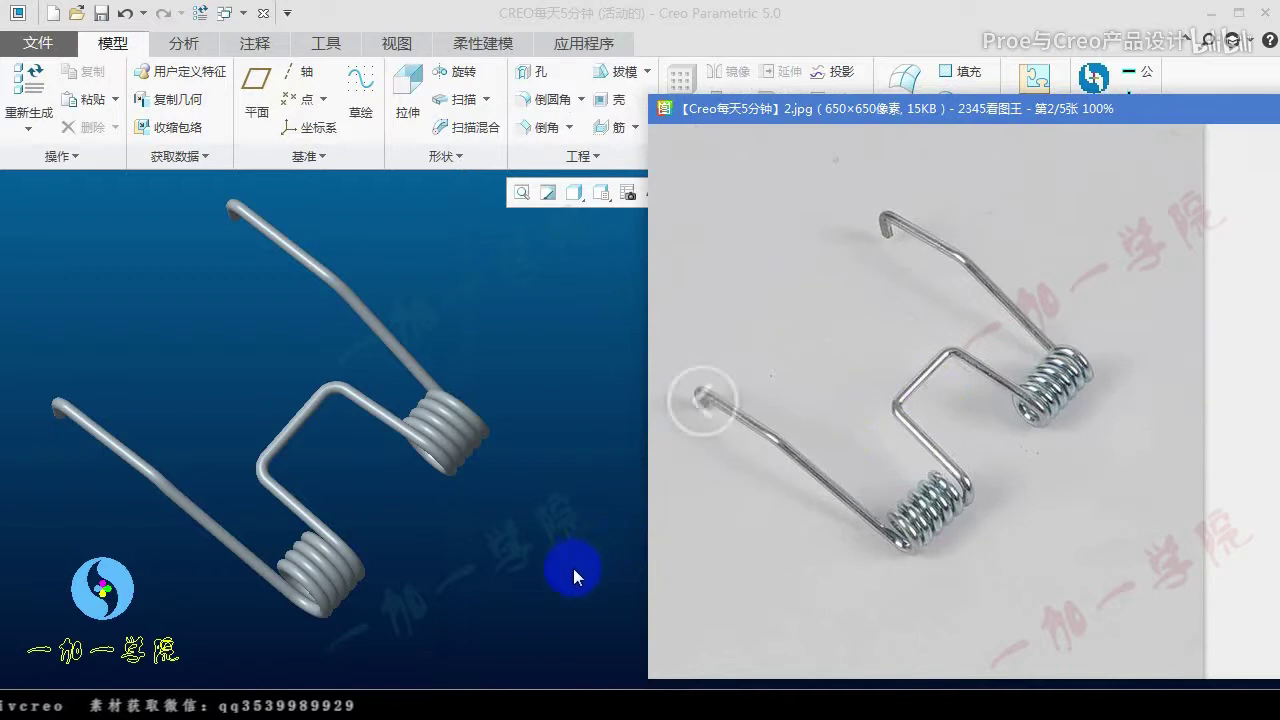
mouse_move(316, 582)
mouse_down()
mouse_move(350, 553)
mouse_move(360, 575)
mouse_move(360, 540)
mouse_up()
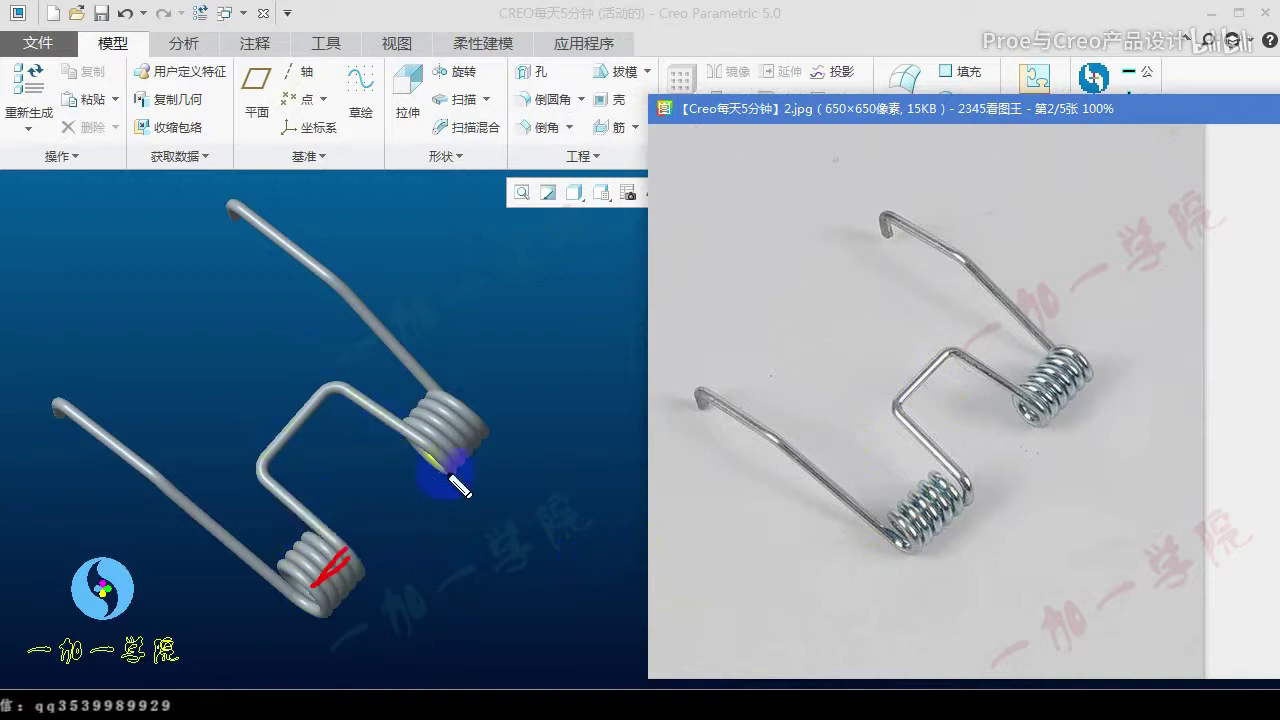
mouse_move(371, 263)
mouse_down()
mouse_move(251, 309)
mouse_move(609, 366)
mouse_move(294, 266)
mouse_up()
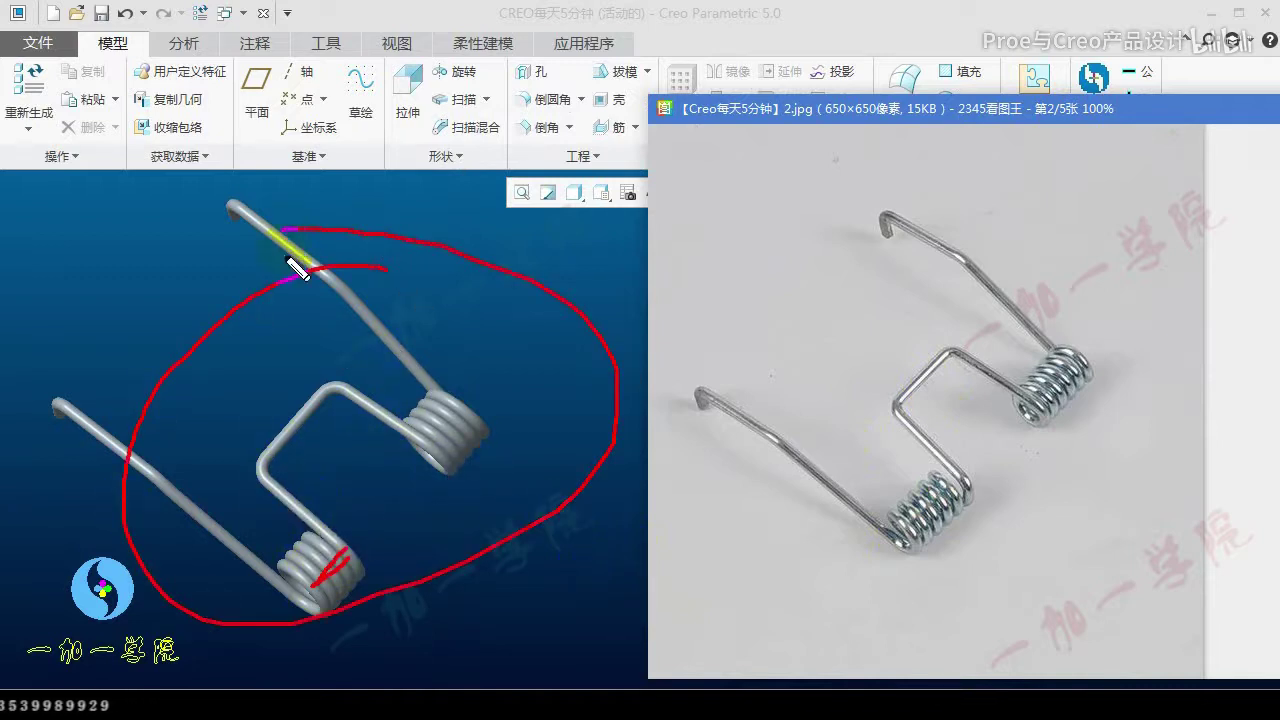